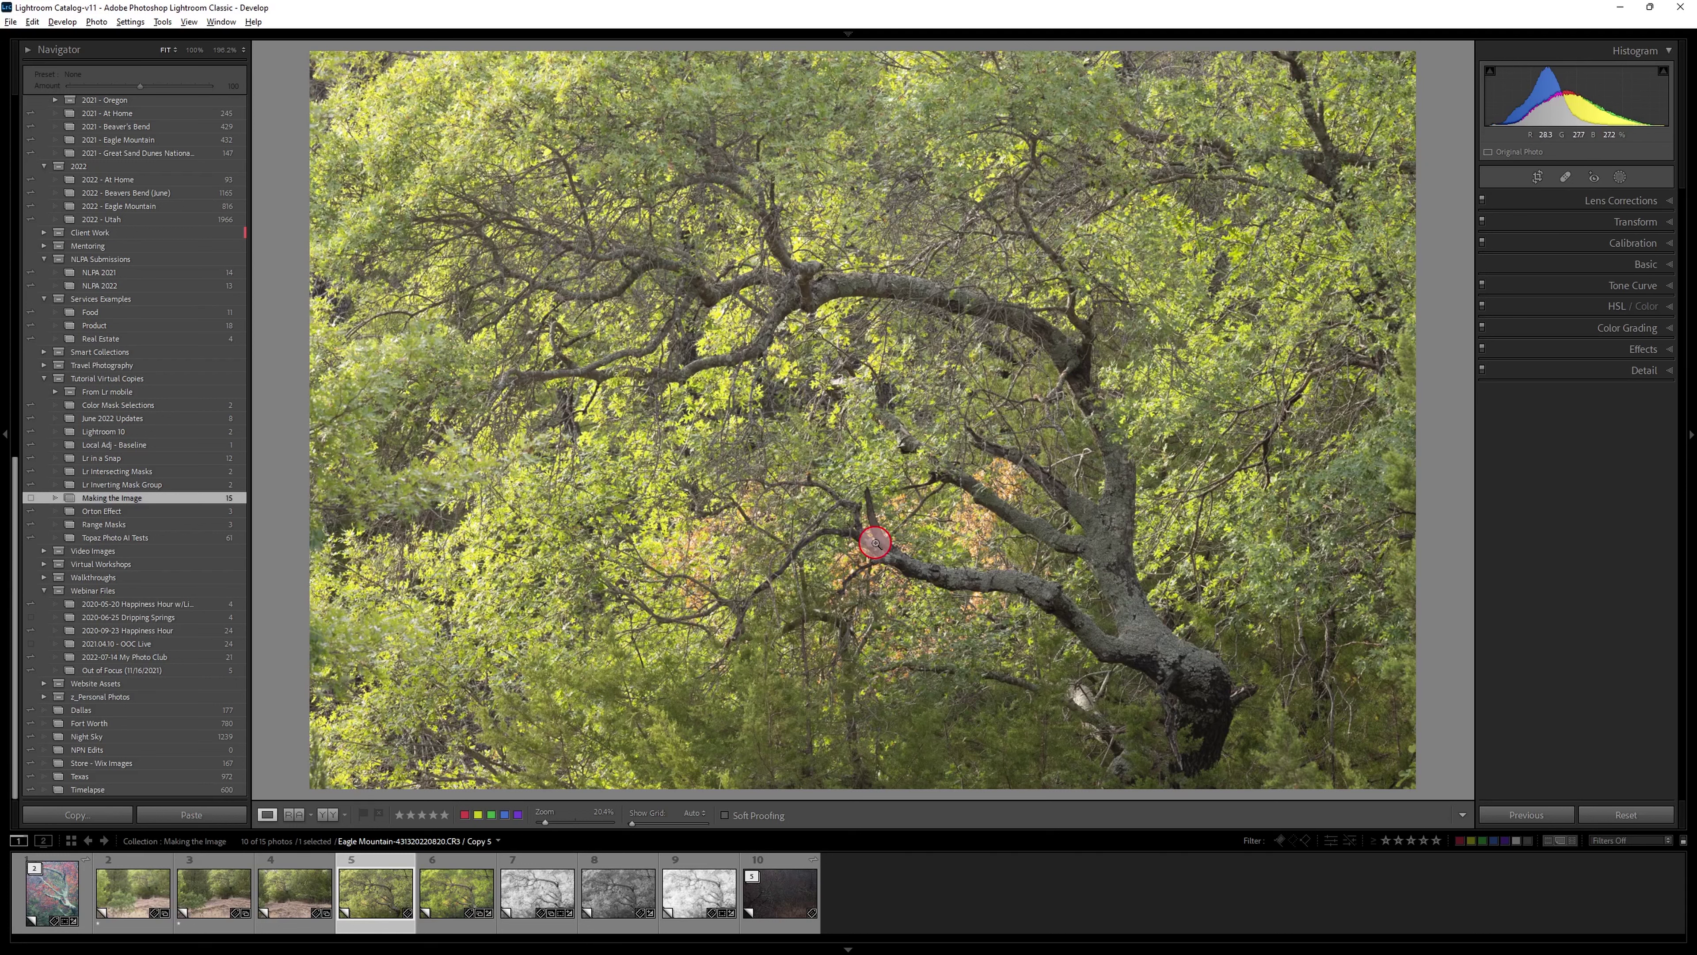
Switch to the Snipping Tool window holding the capture of the tree photo
{"action": "key", "text": "alt+Tab"}
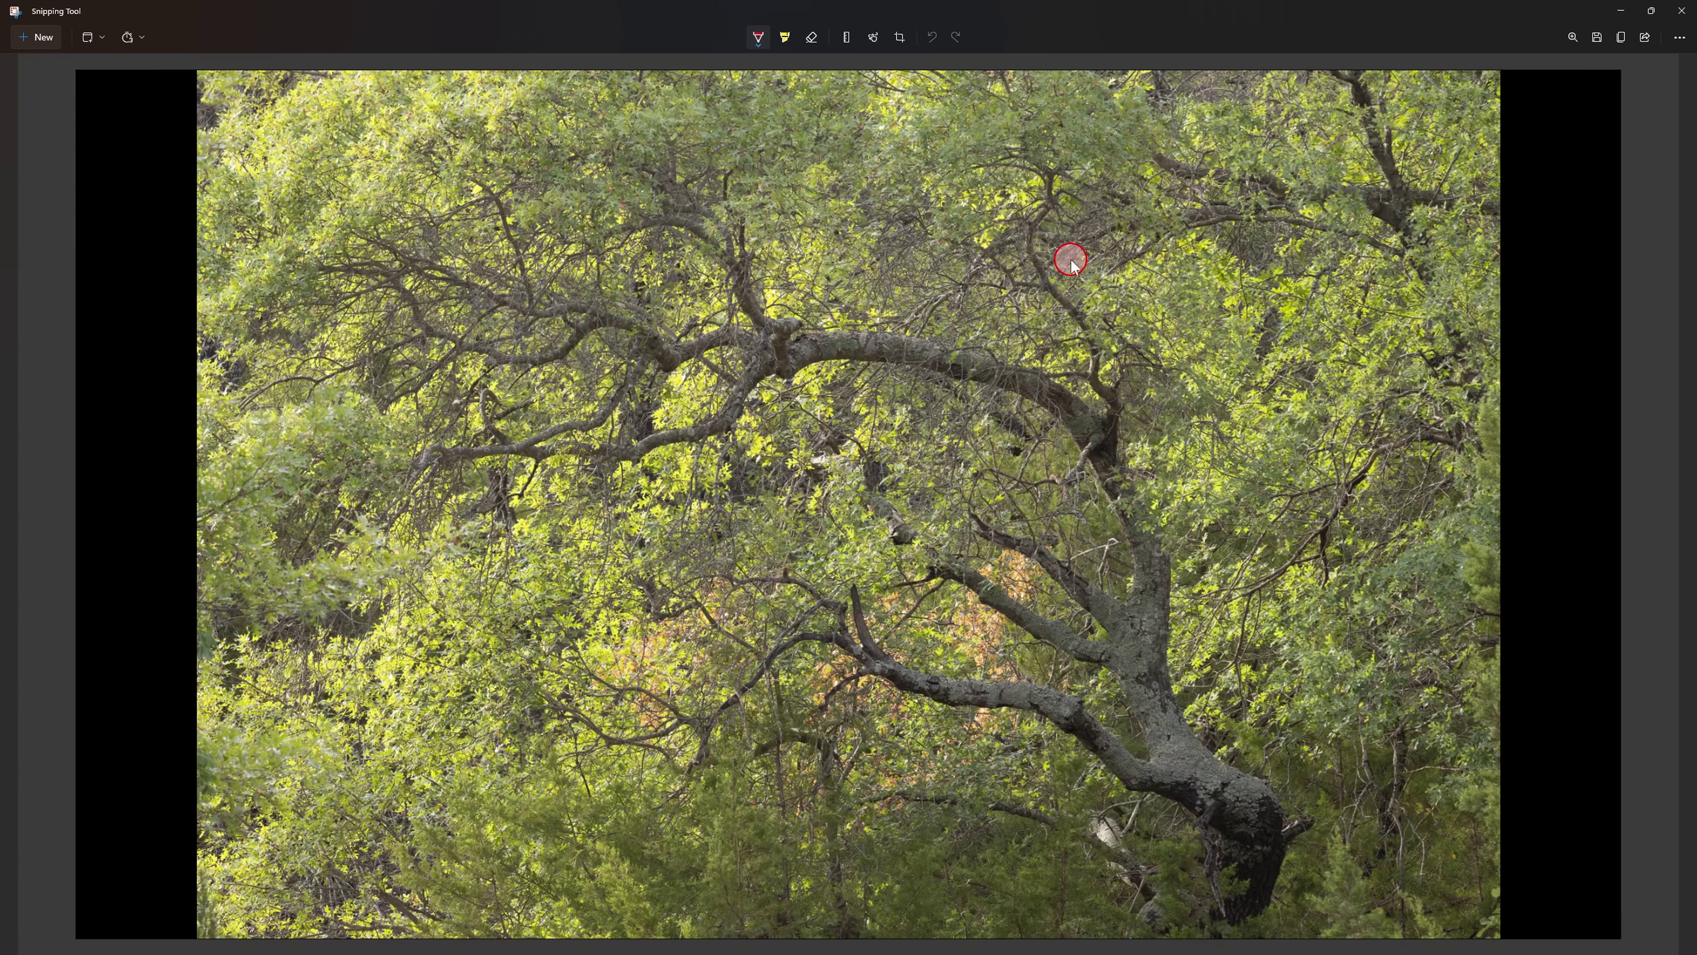
Try marking the dark branches in the photo's upper-right corner with red pen strokes, undoing each attempt
{"action": "left_click_drag", "start_coordinate": [1430, 281], "coordinate": [1374, 91]}
{"action": "left_click_drag", "start_coordinate": [1196, 175], "coordinate": [1474, 202]}
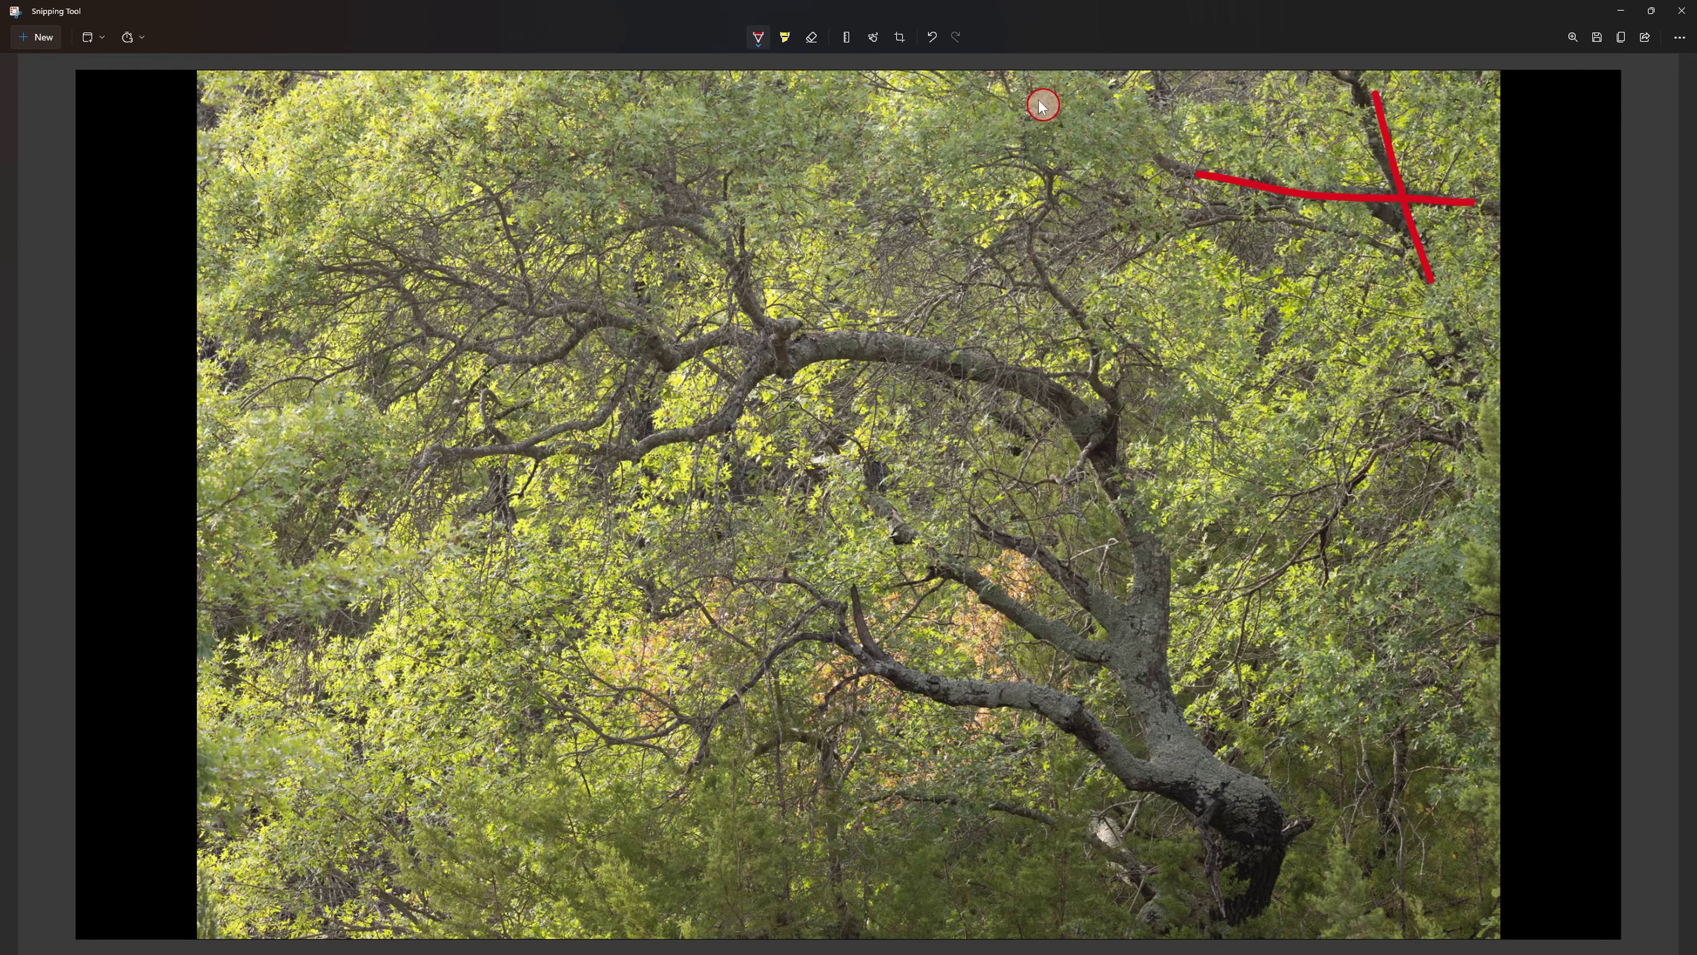
{"action": "left_click", "coordinate": [936, 38]}
{"action": "left_click", "coordinate": [936, 38]}
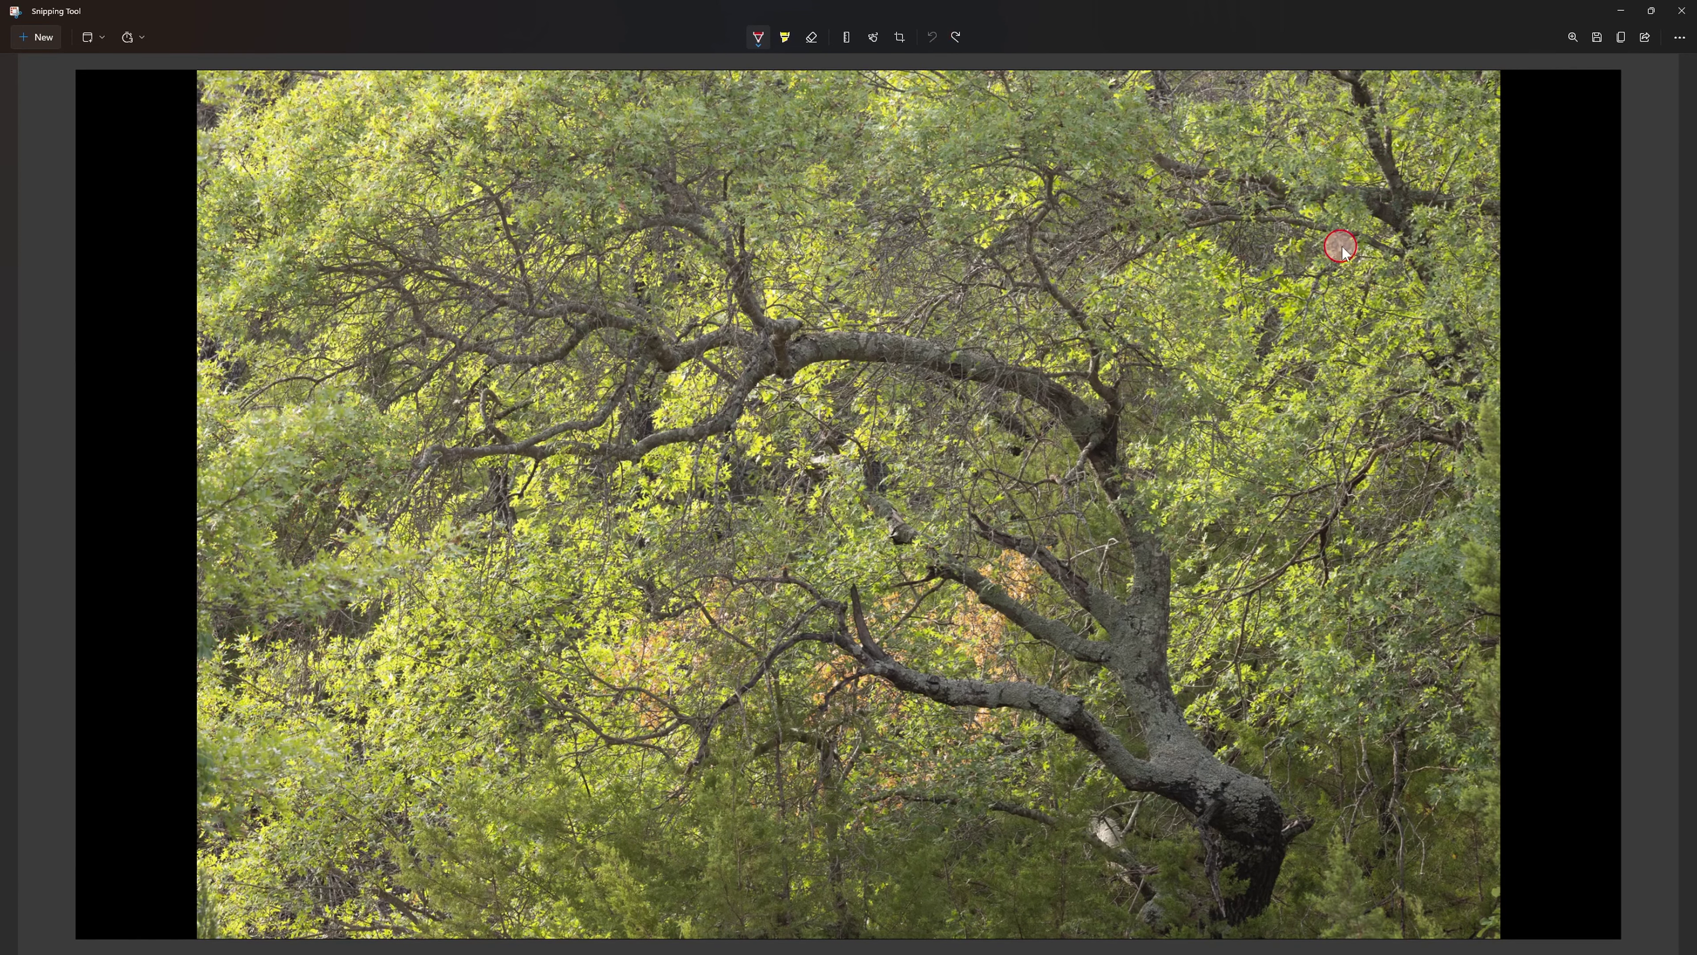
{"action": "mouse_move", "coordinate": [1296, 136]}
{"action": "left_mouse_down"}
{"action": "mouse_move", "coordinate": [1391, 189]}
{"action": "mouse_move", "coordinate": [1432, 254]}
{"action": "left_mouse_up"}
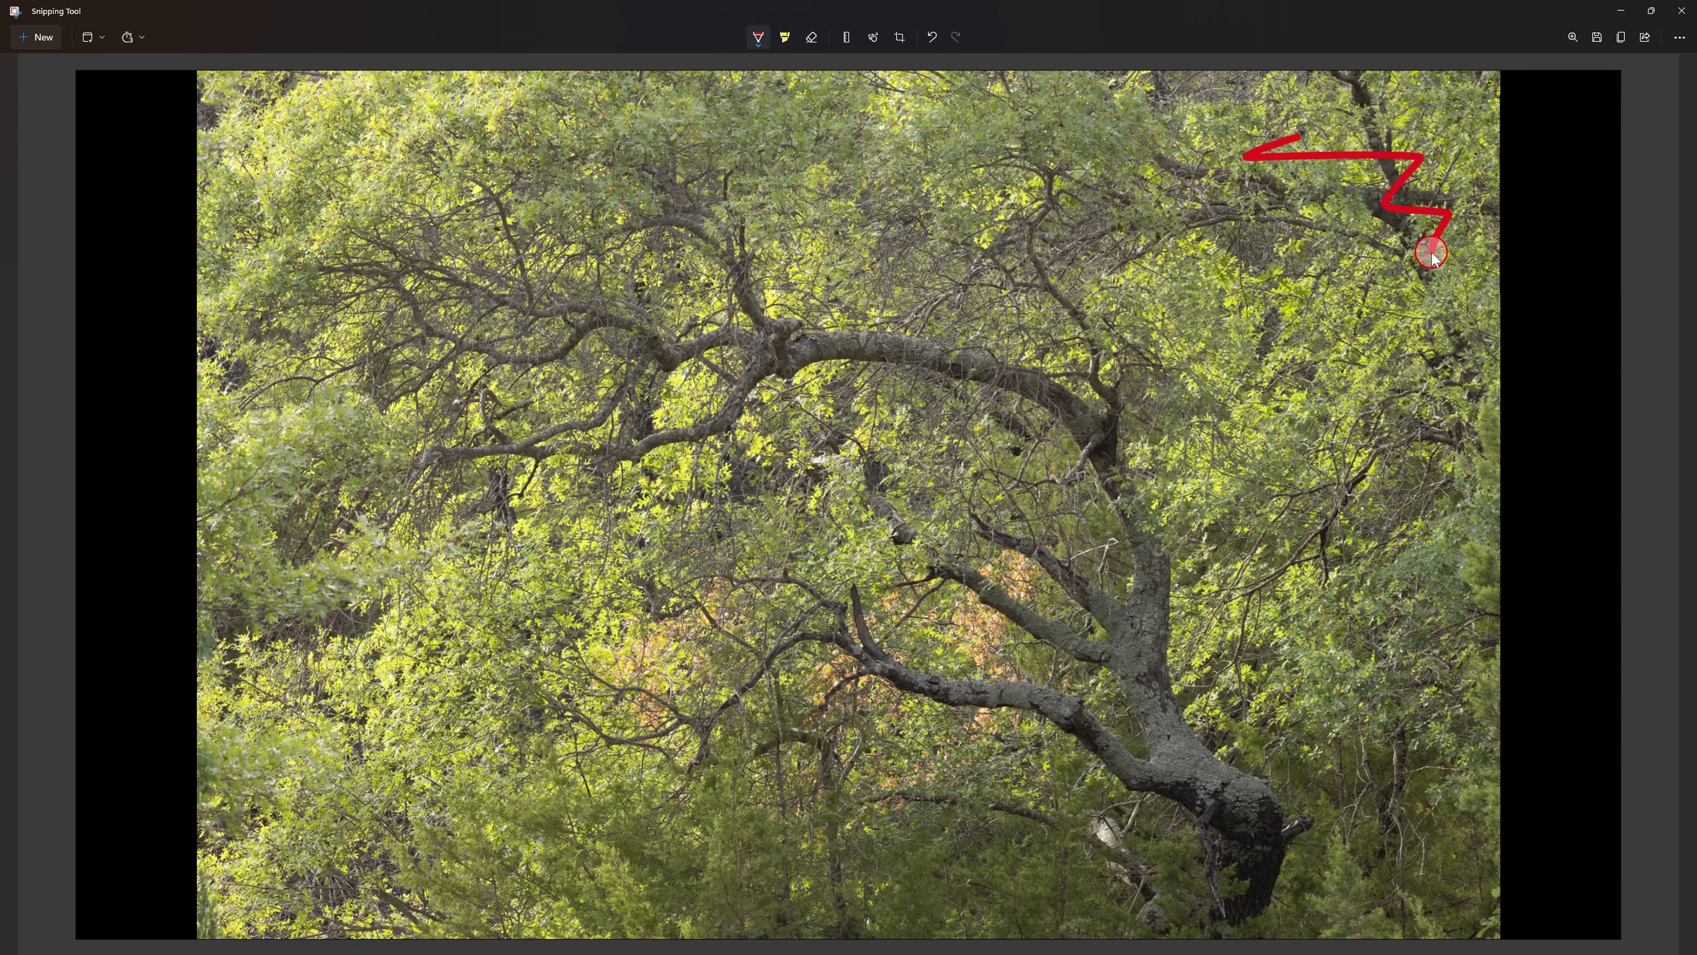
{"action": "key", "text": "ctrl+z"}
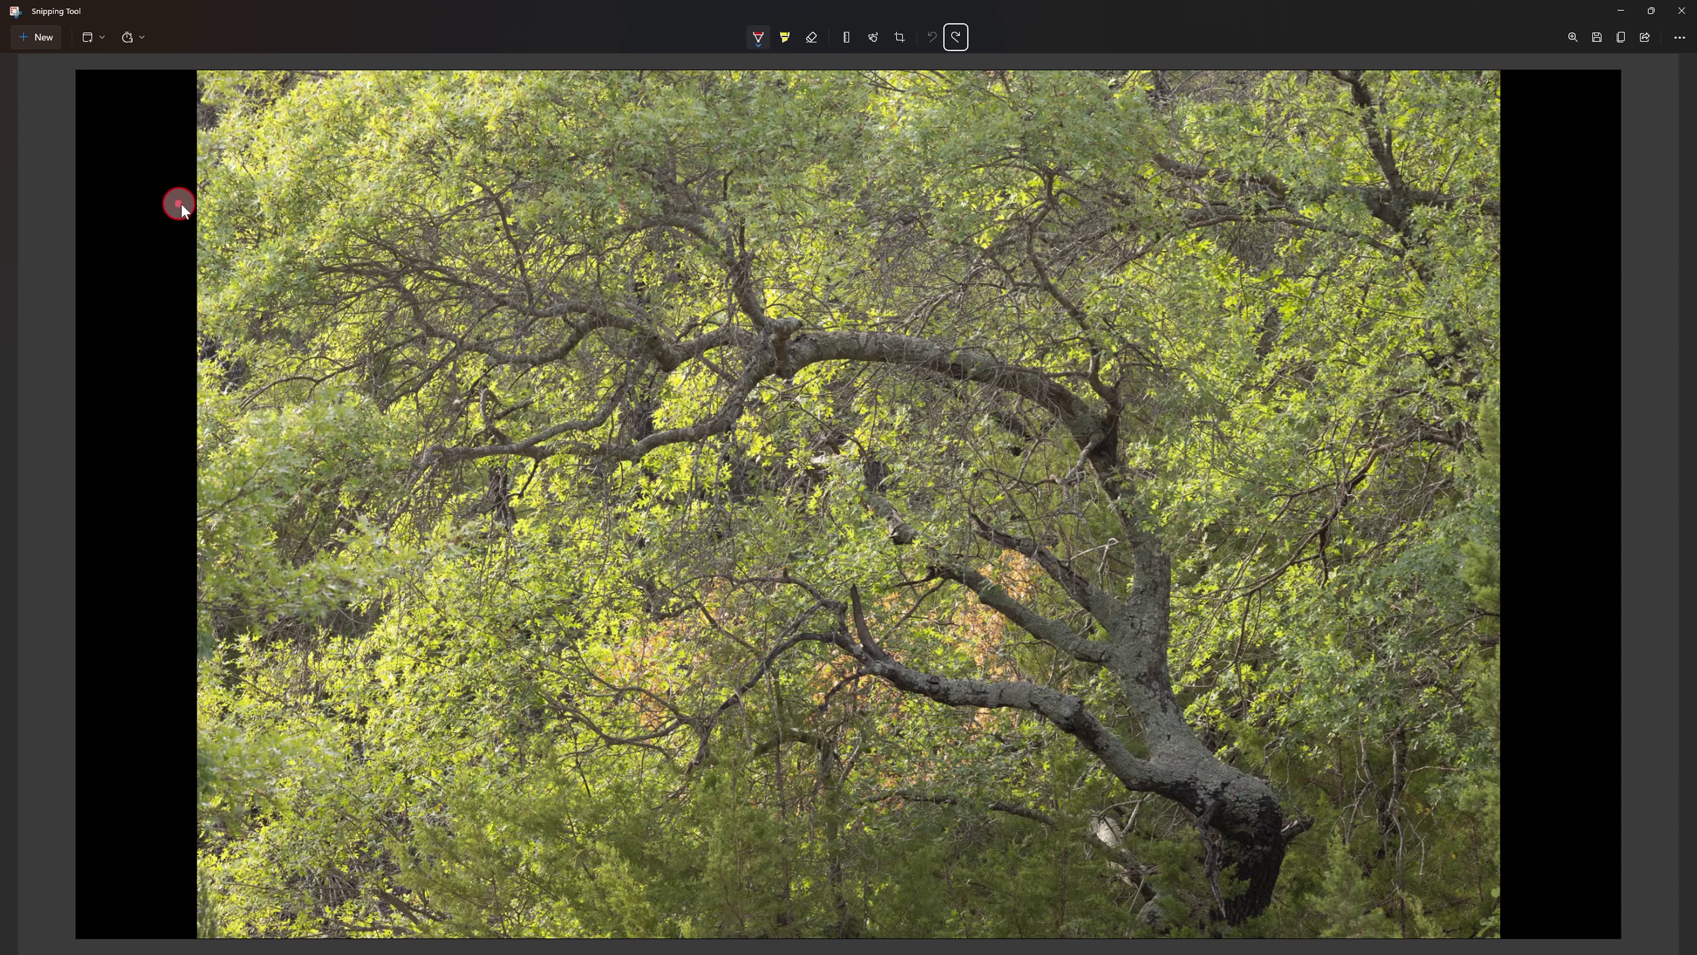
Draw two red crop lines on the tree photo: one horizontal below its upper edge and one vertical inside its right edge
{"action": "mouse_move", "coordinate": [178, 203]}
{"action": "left_mouse_down"}
{"action": "mouse_move", "coordinate": [887, 187]}
{"action": "mouse_move", "coordinate": [1527, 206]}
{"action": "left_mouse_up"}
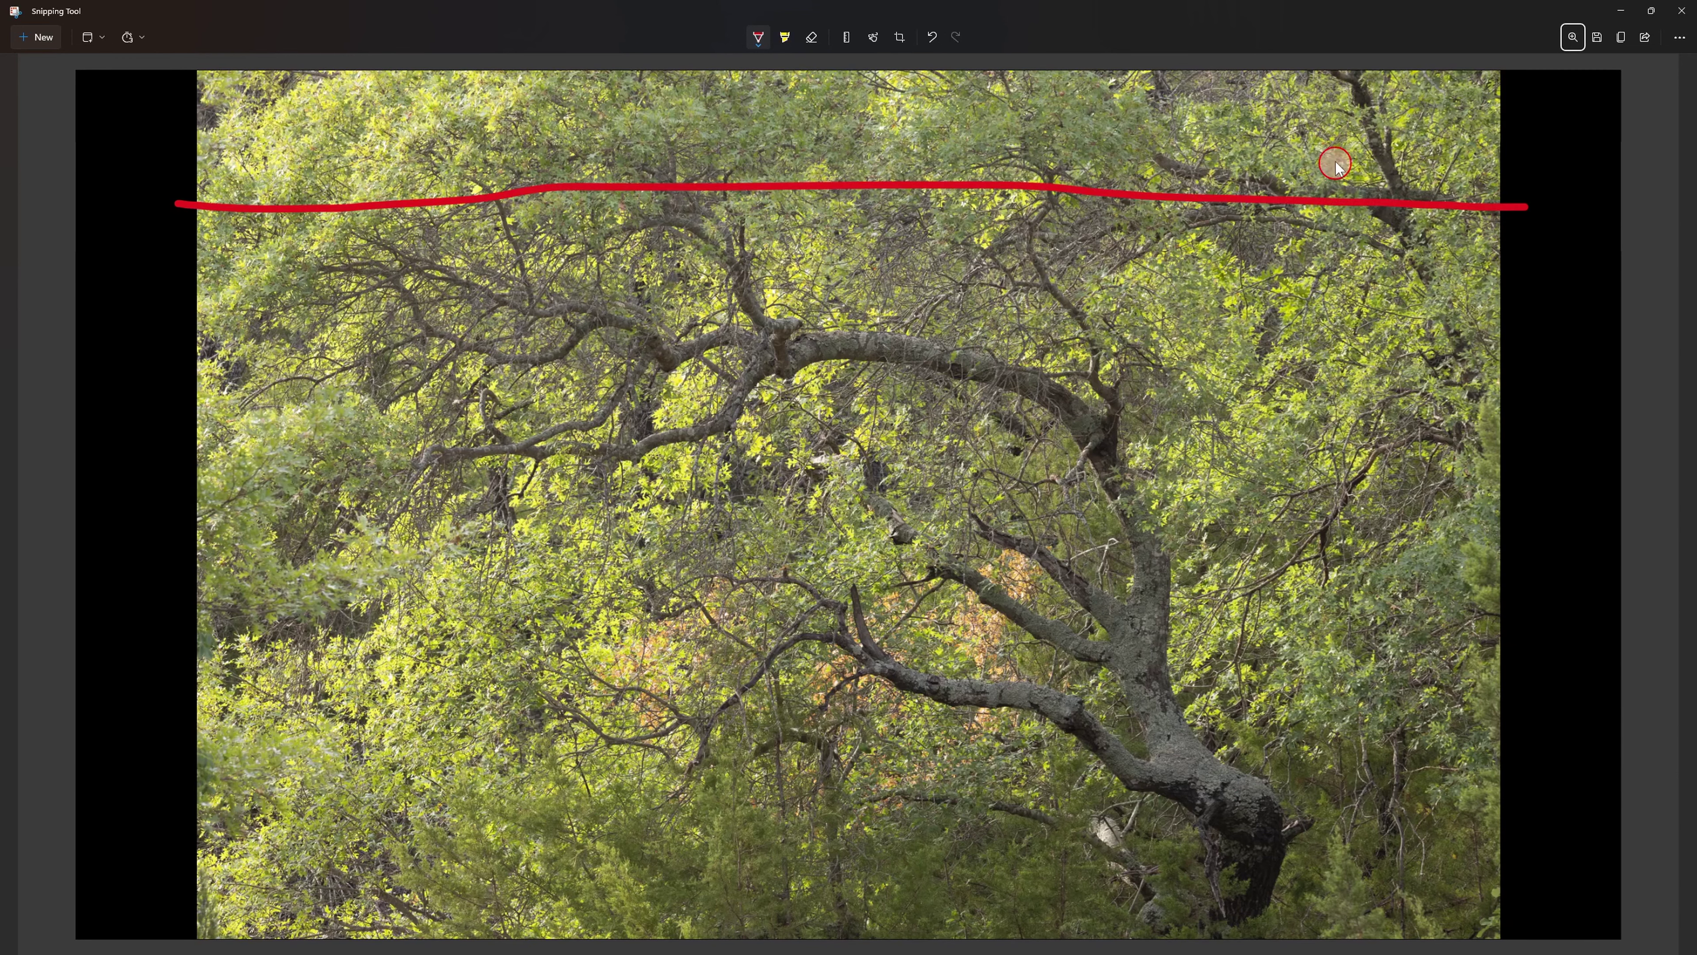
{"action": "mouse_move", "coordinate": [1342, 65]}
{"action": "left_mouse_down"}
{"action": "mouse_move", "coordinate": [1328, 493]}
{"action": "mouse_move", "coordinate": [1345, 899]}
{"action": "left_mouse_up"}
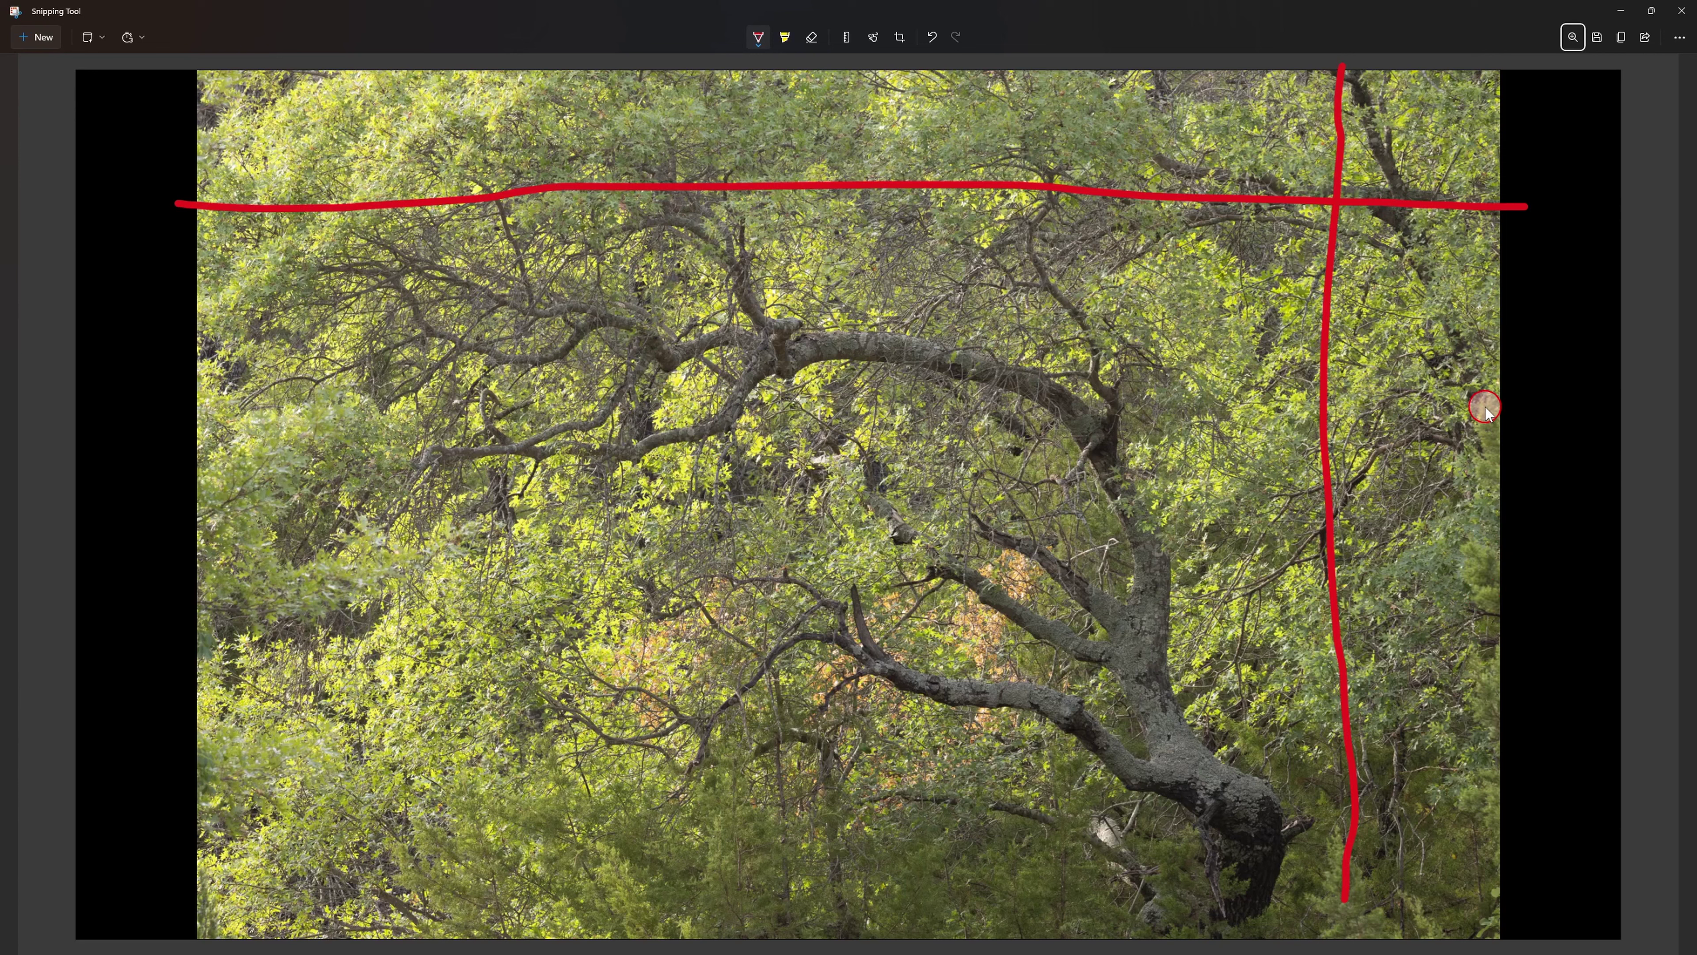
Switch back to Lightroom Classic and compare the colour versions Copy 5 and Copy 4 with the cropped black-and-white Copy 3
{"action": "key", "text": "alt+Tab"}
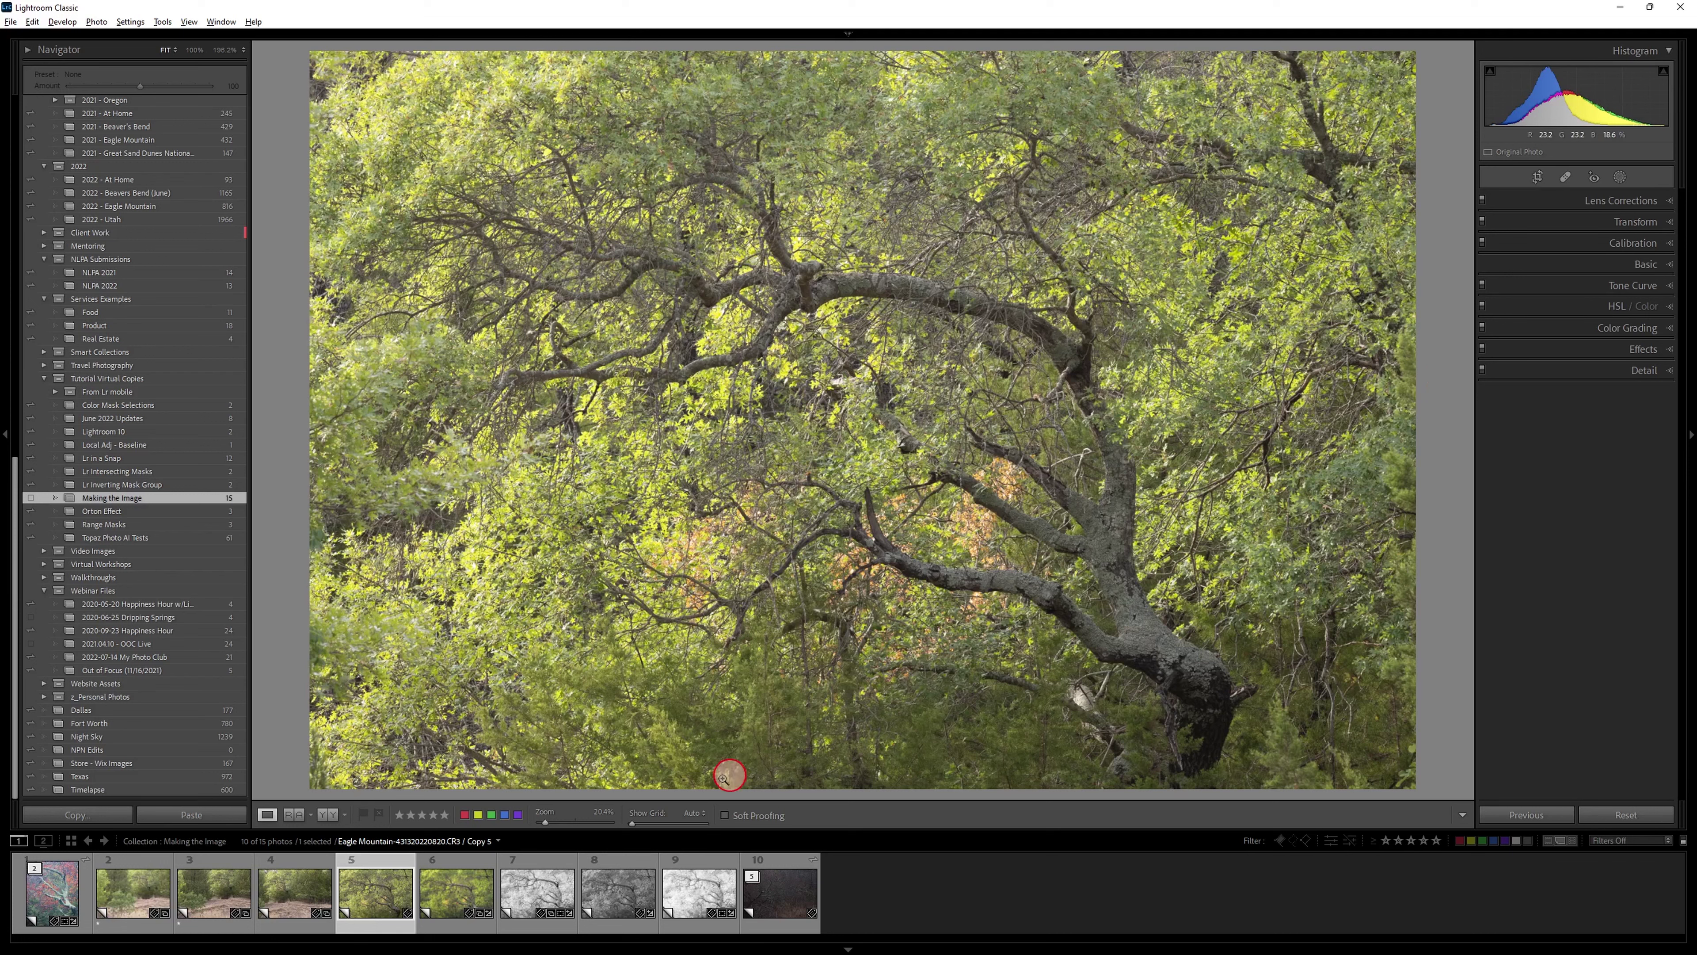
{"action": "left_click", "coordinate": [459, 894]}
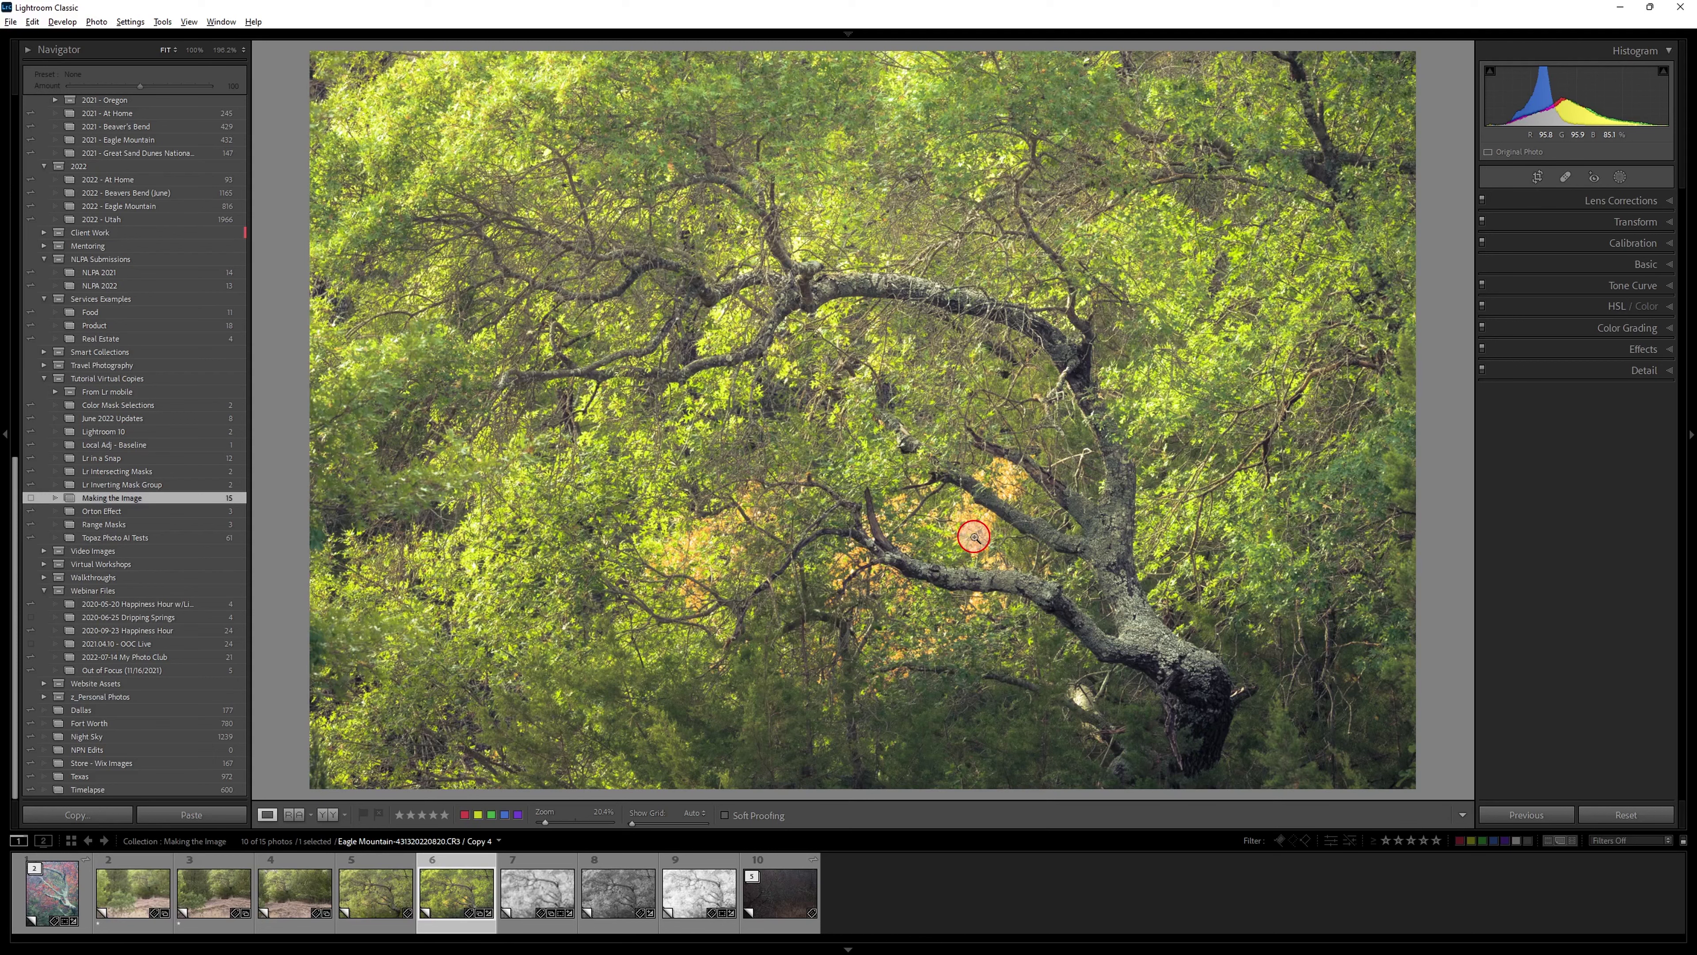
{"action": "left_click", "coordinate": [534, 893]}
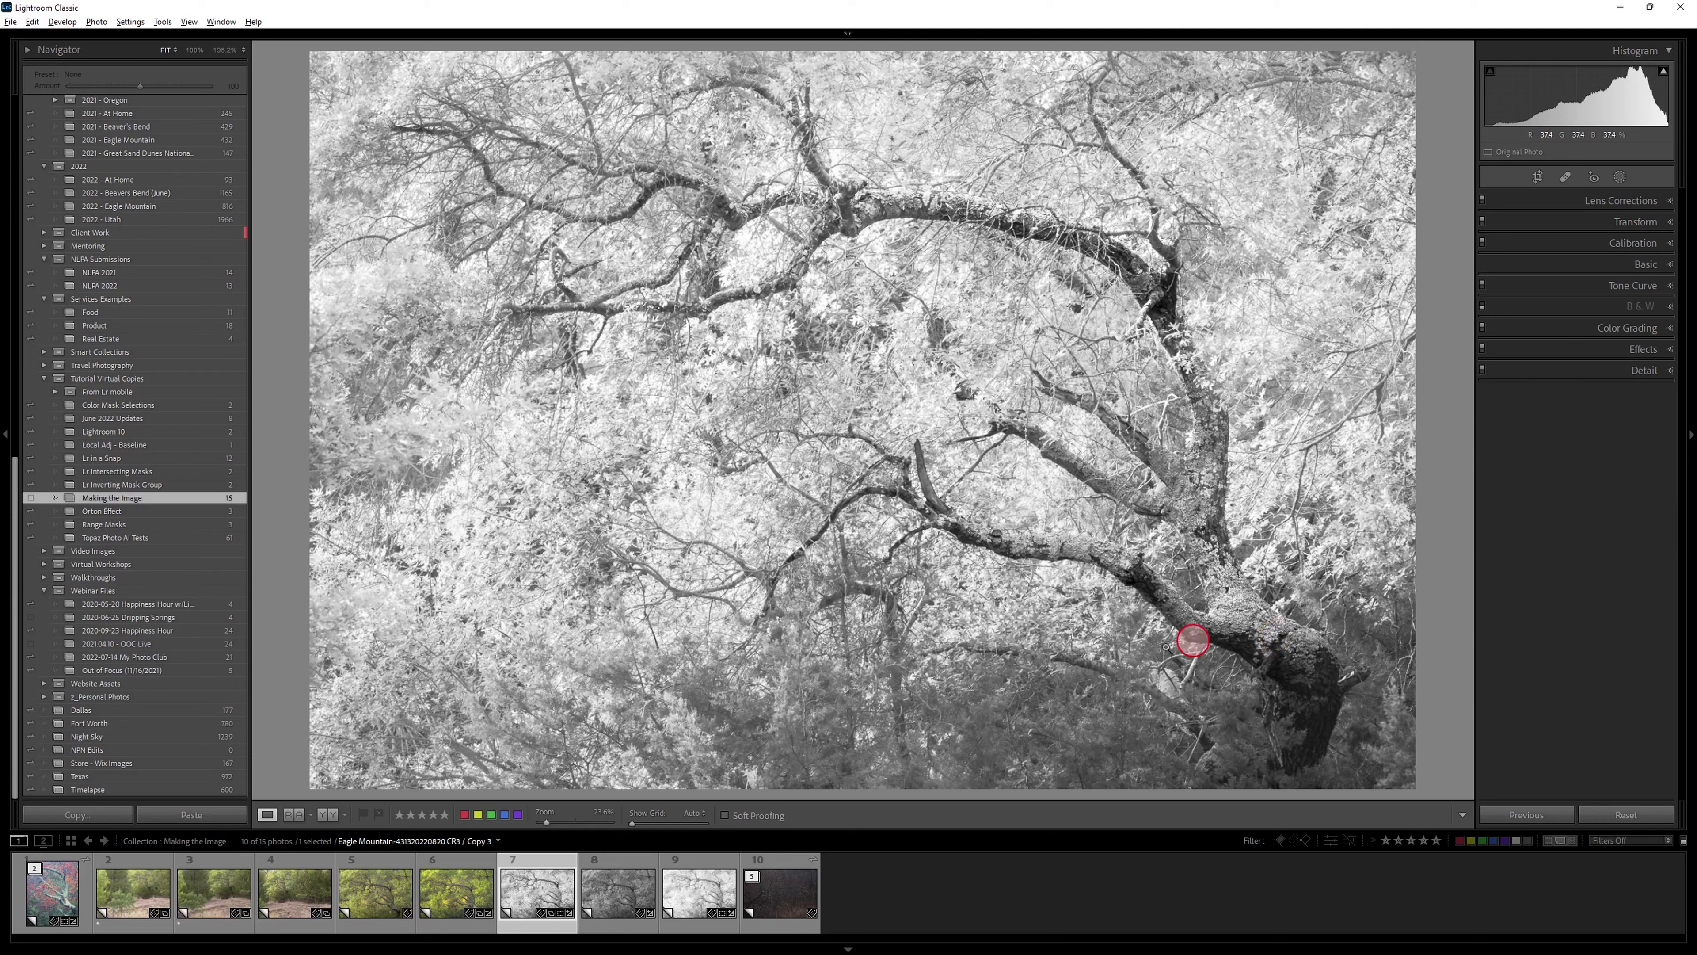
{"action": "left_click", "coordinate": [377, 890]}
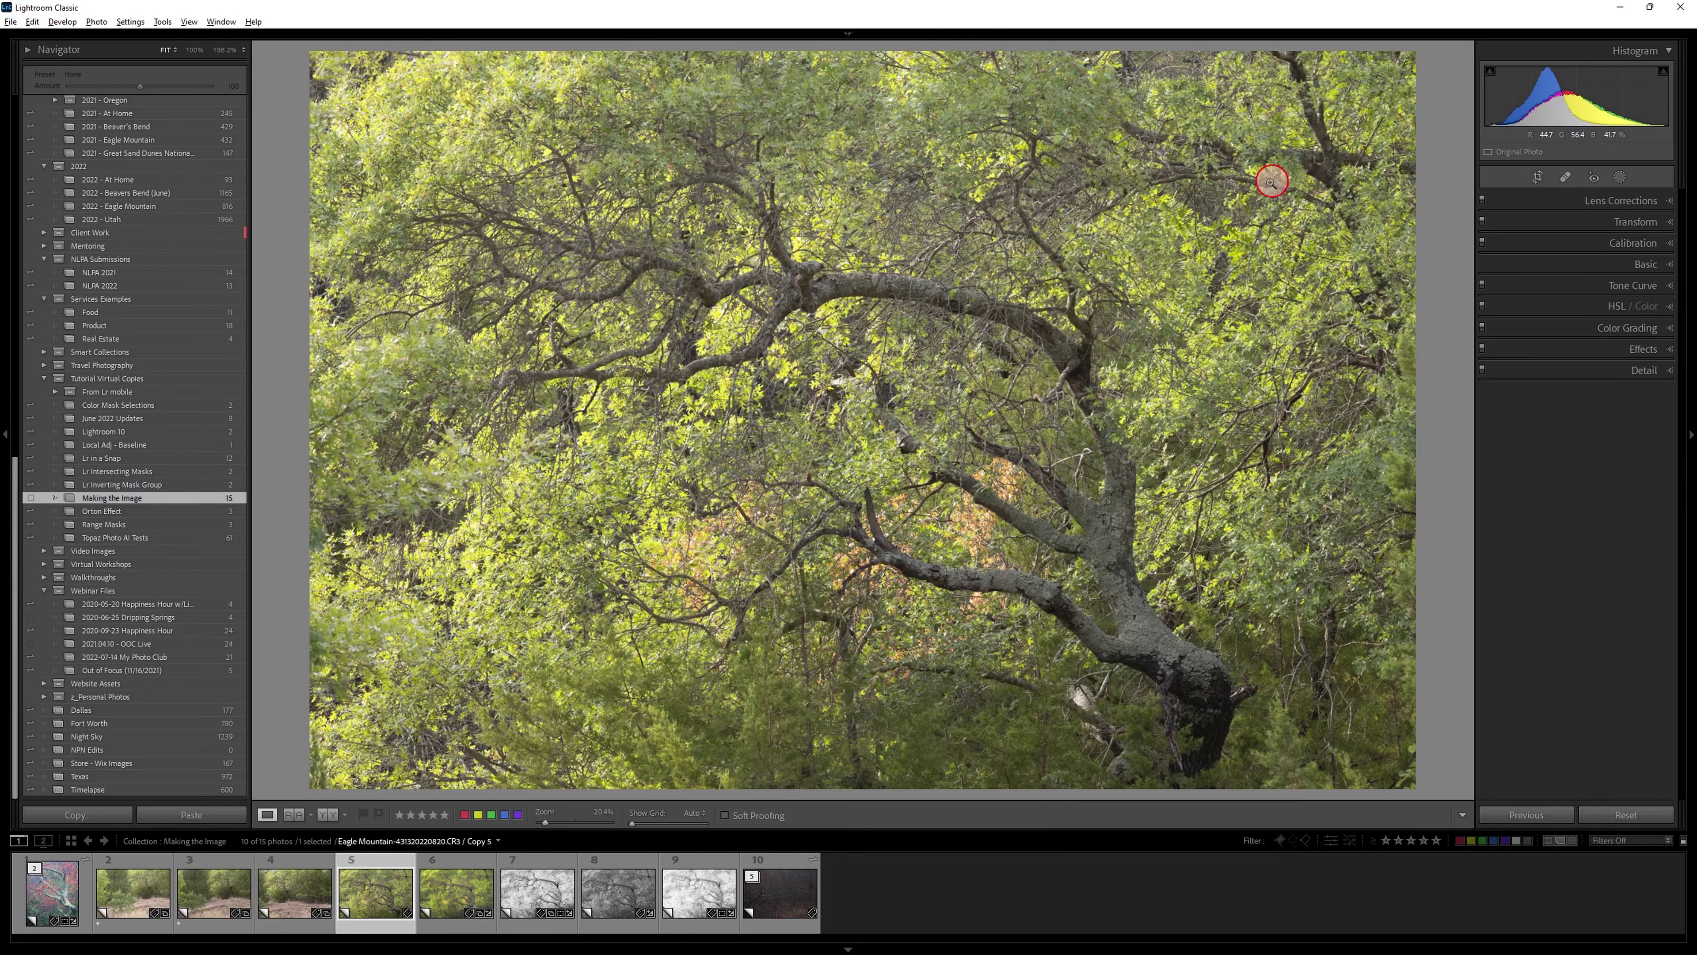
{"action": "left_click", "coordinate": [538, 898]}
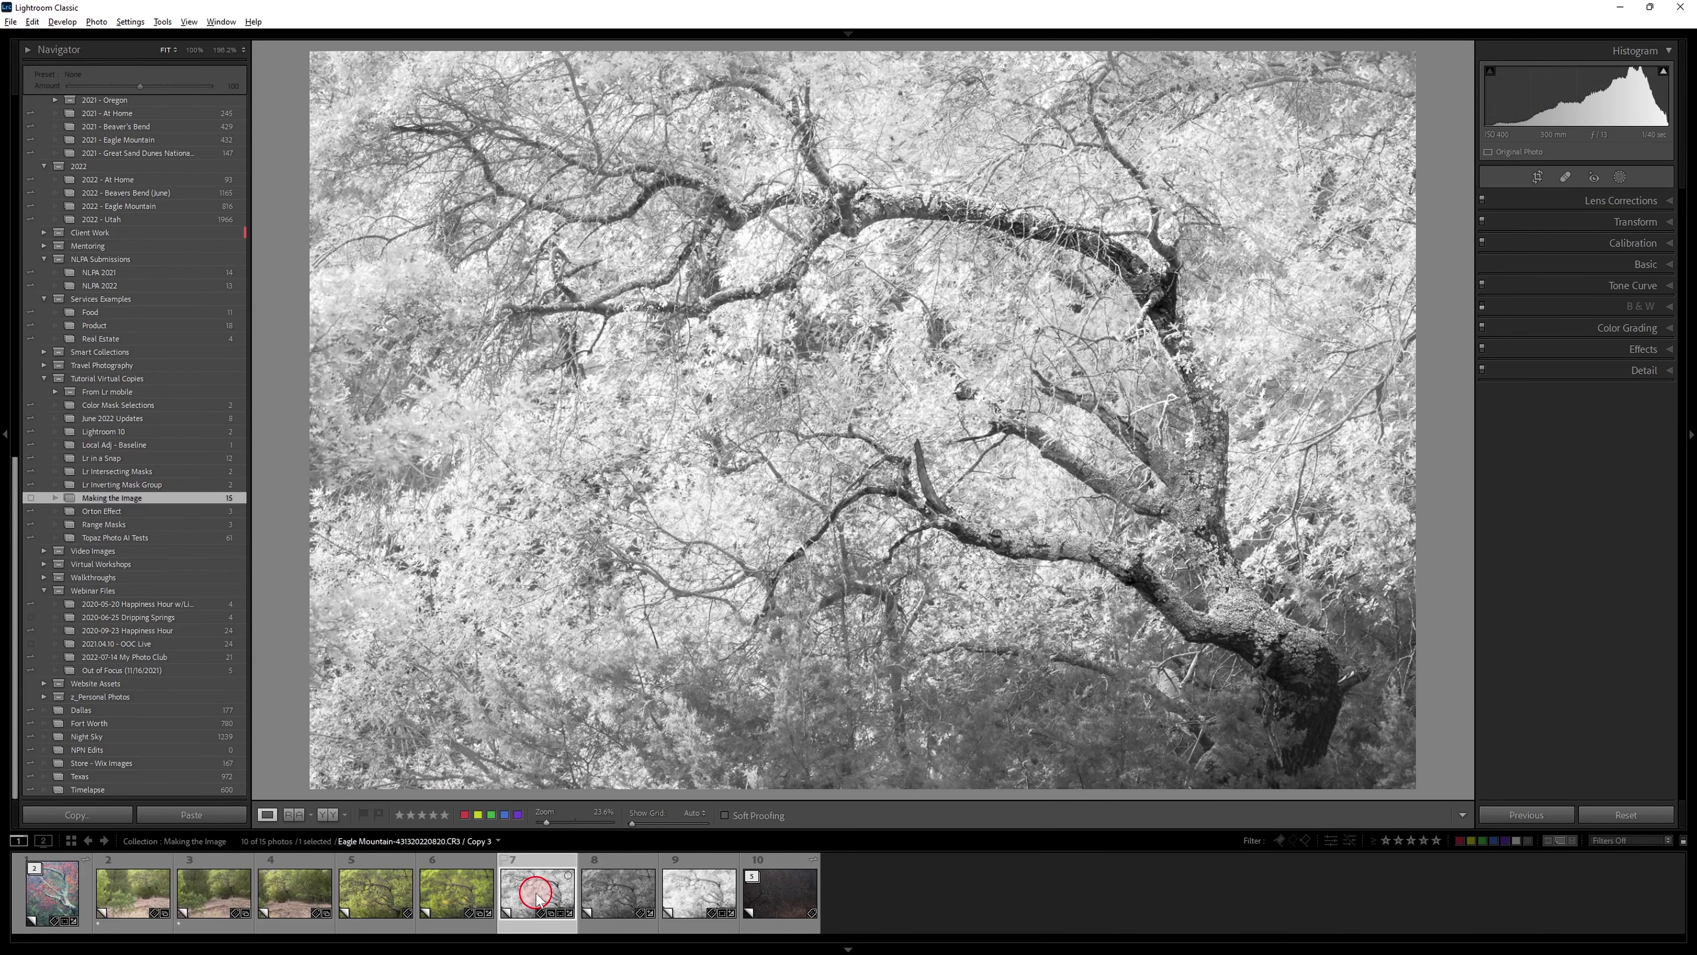
Examine the Basic settings of the black-and-white versions Copy 7 and Copy 6
{"action": "left_click", "coordinate": [622, 891]}
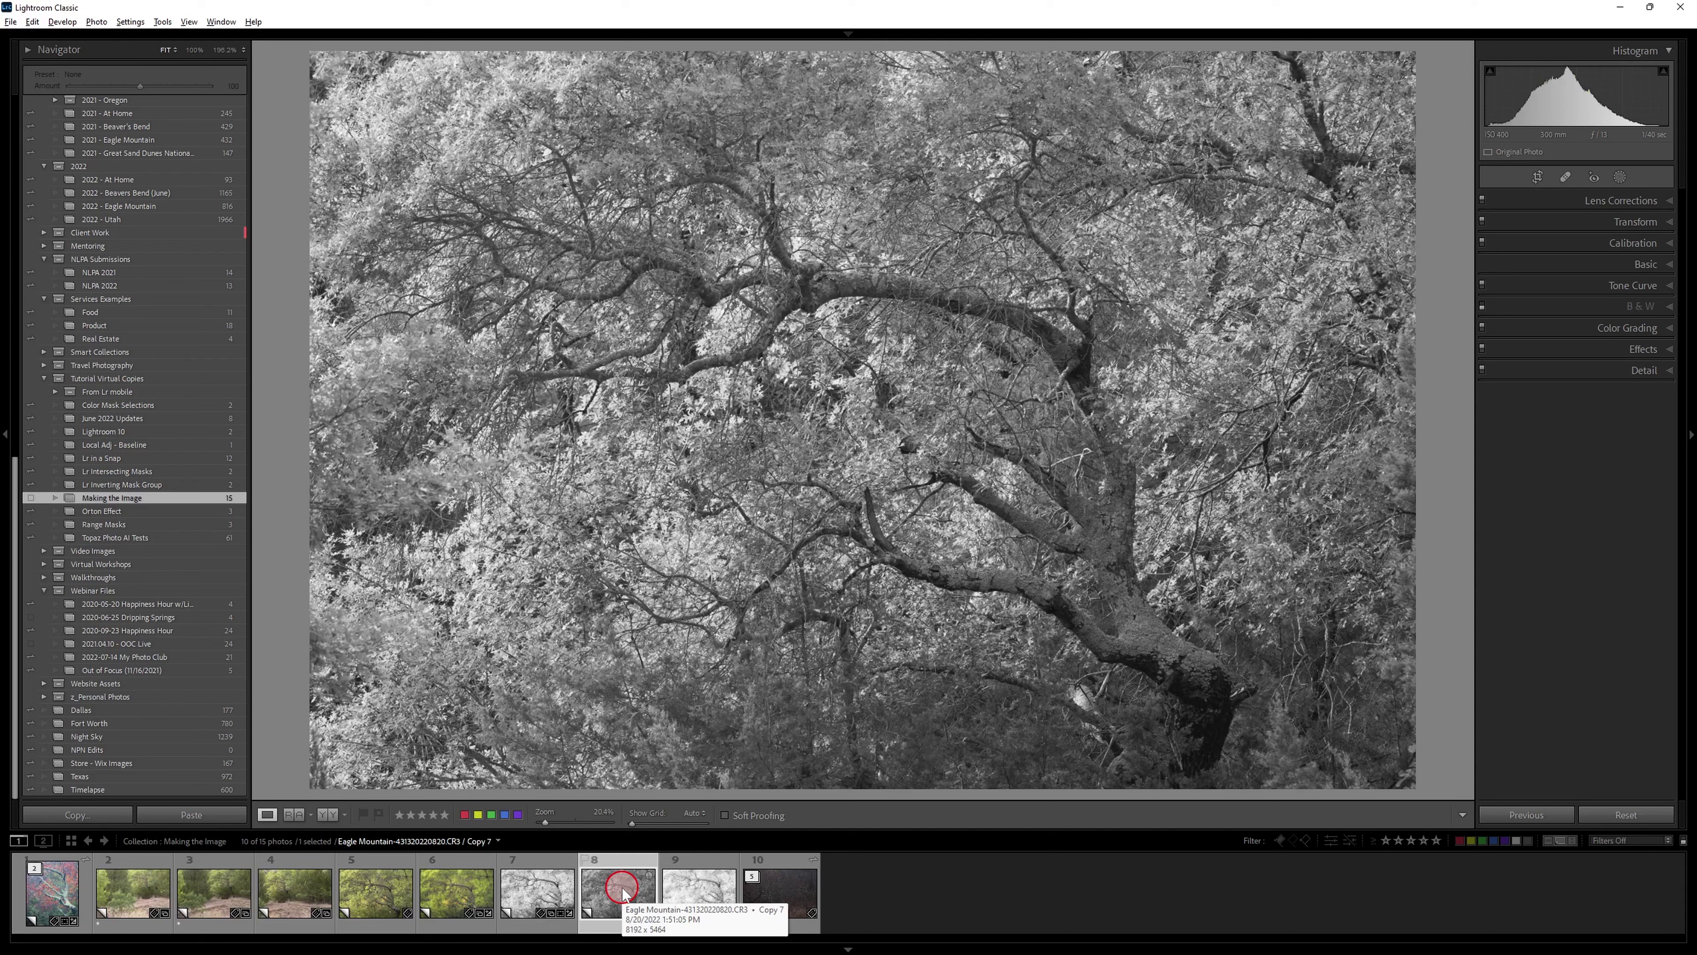
{"action": "left_click", "coordinate": [1604, 264]}
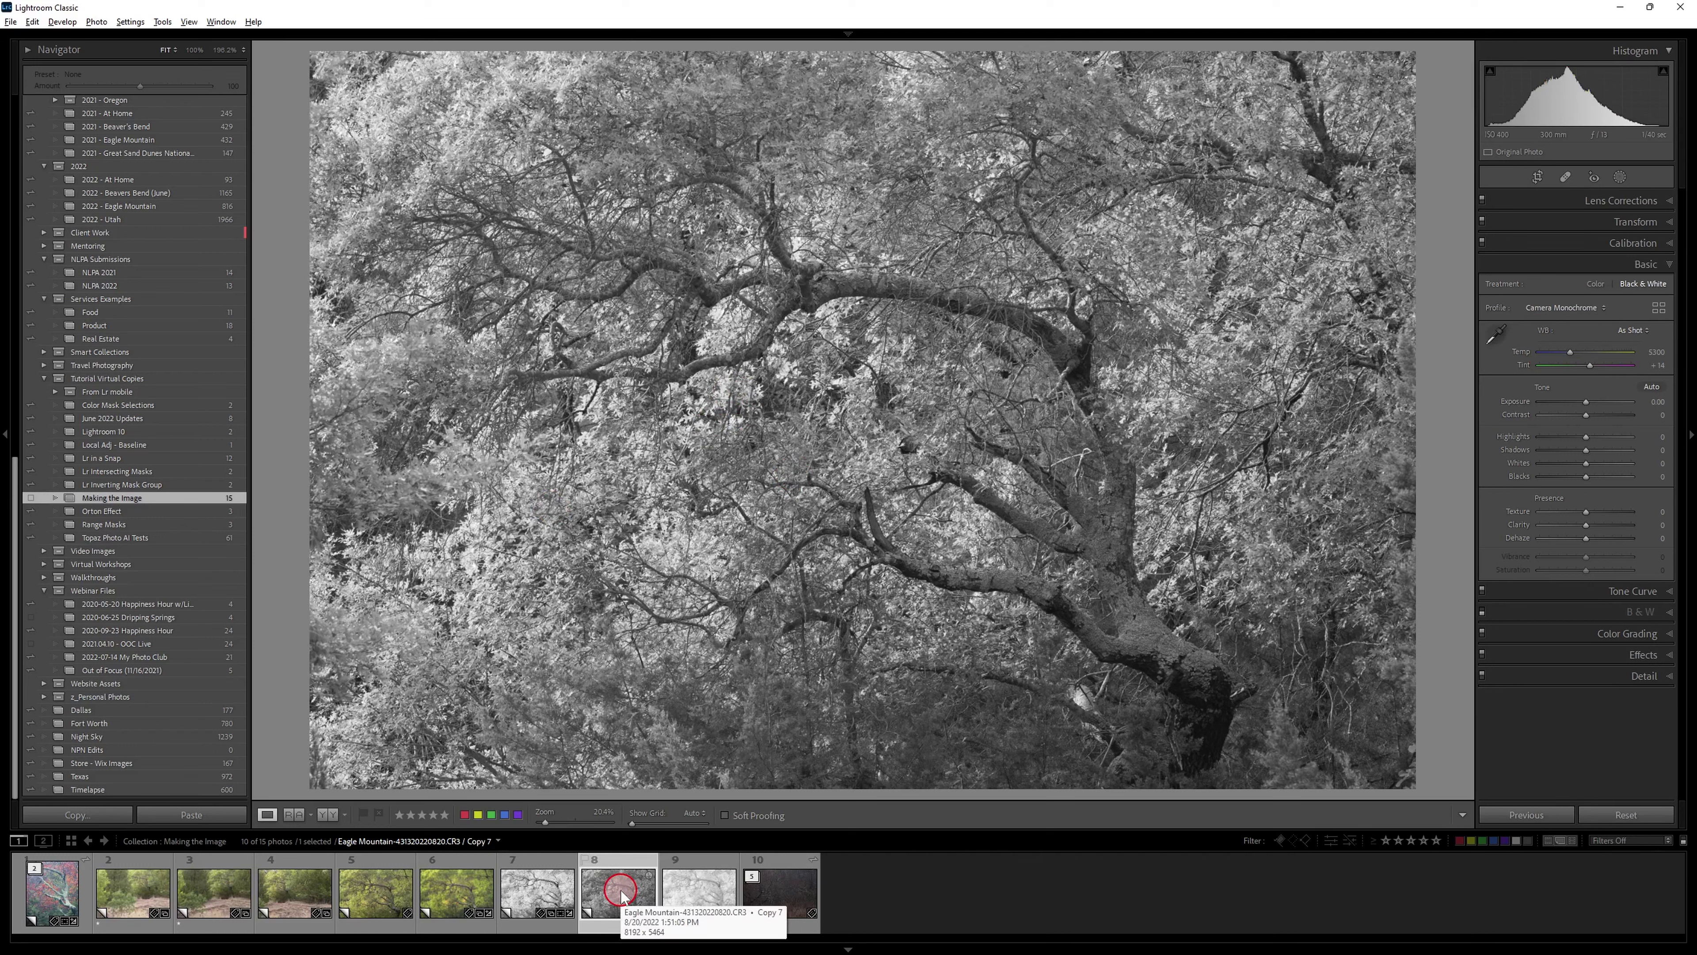
{"action": "left_click", "coordinate": [702, 893]}
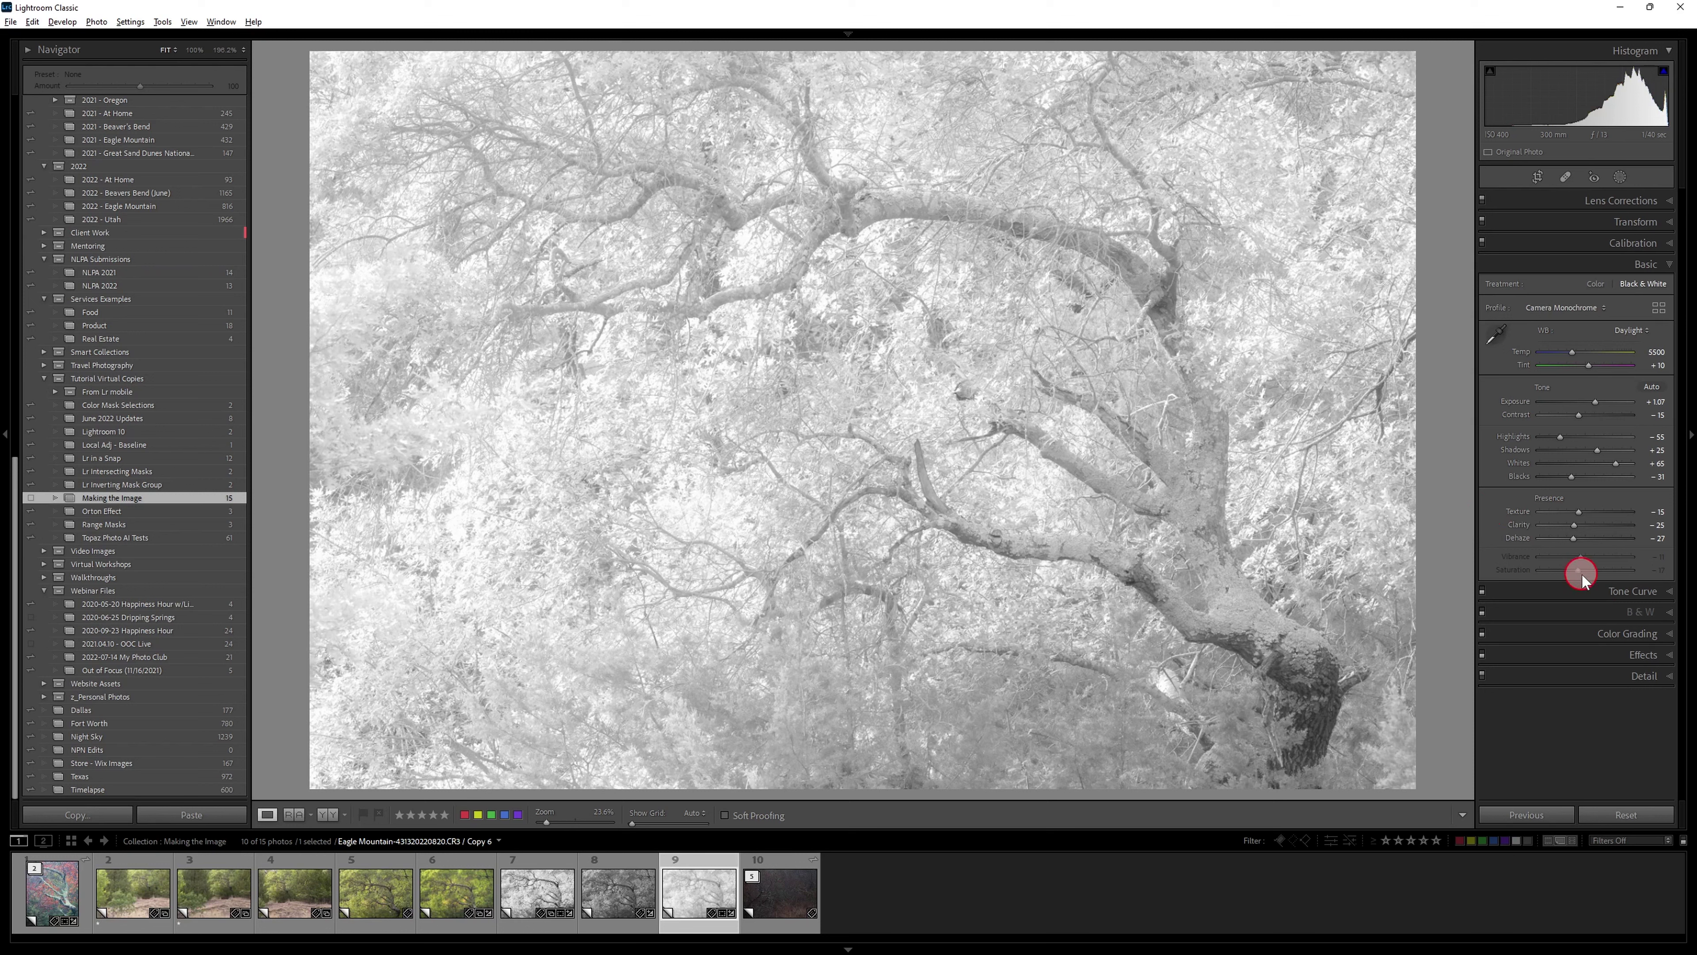
Enable Copy 6's Tone Curve adjustments, checking the photo with the curve on and off
{"action": "left_click", "coordinate": [1585, 591]}
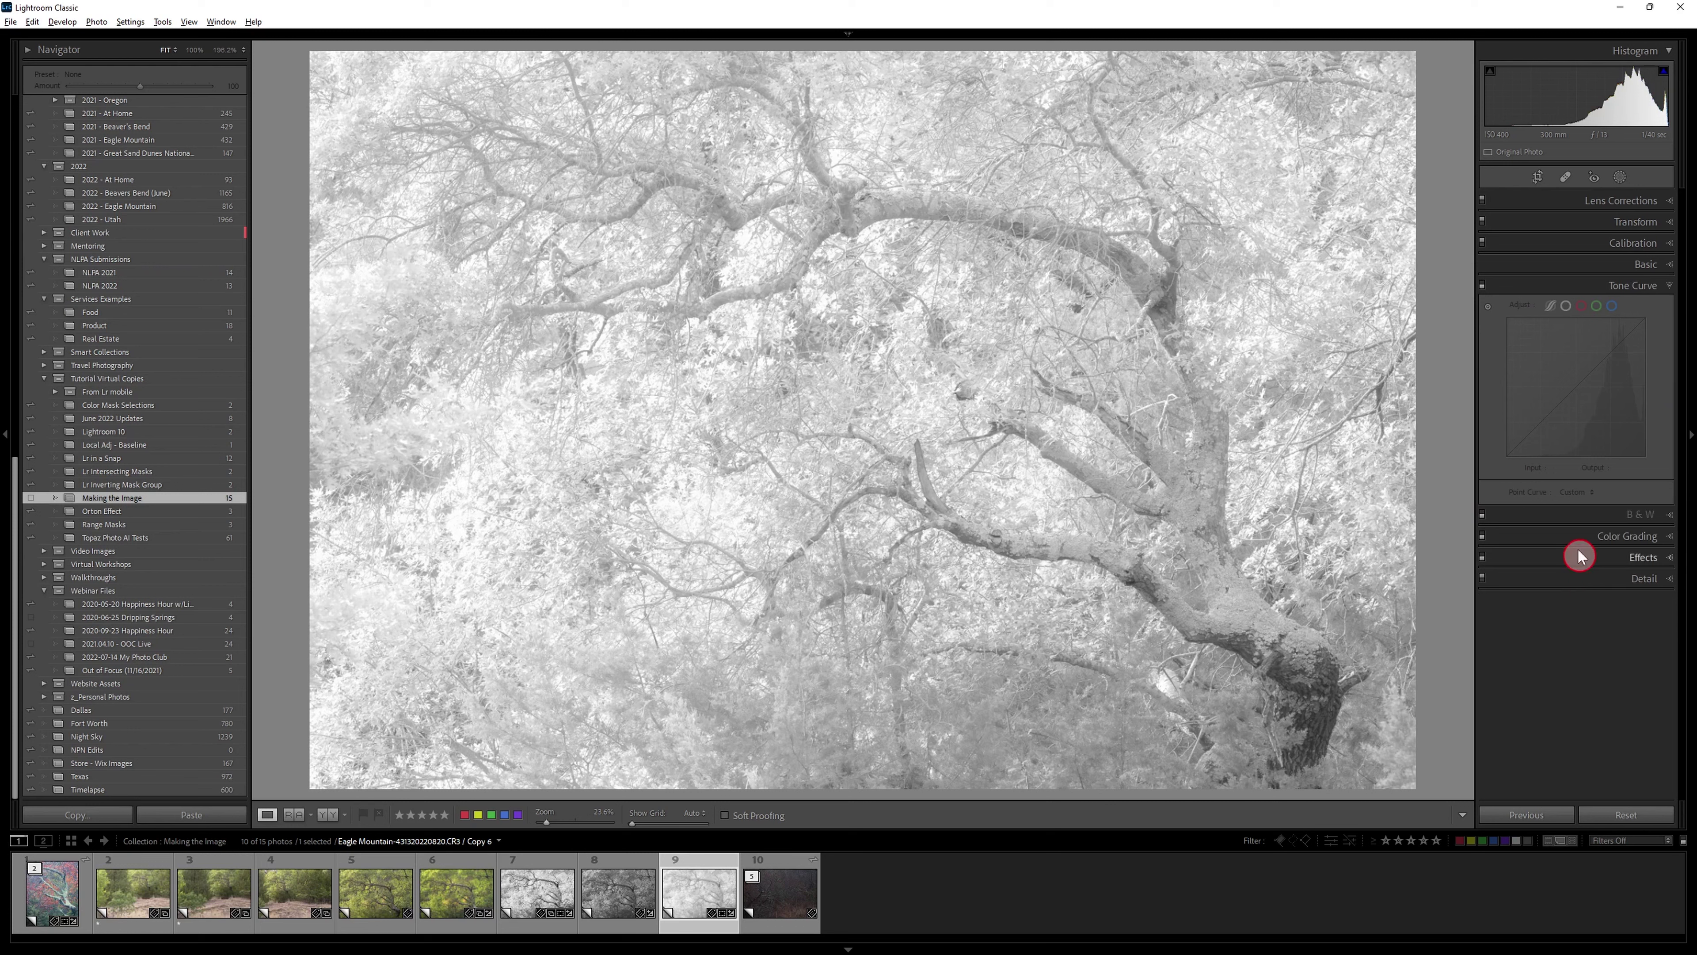
{"action": "left_click", "coordinate": [1482, 286]}
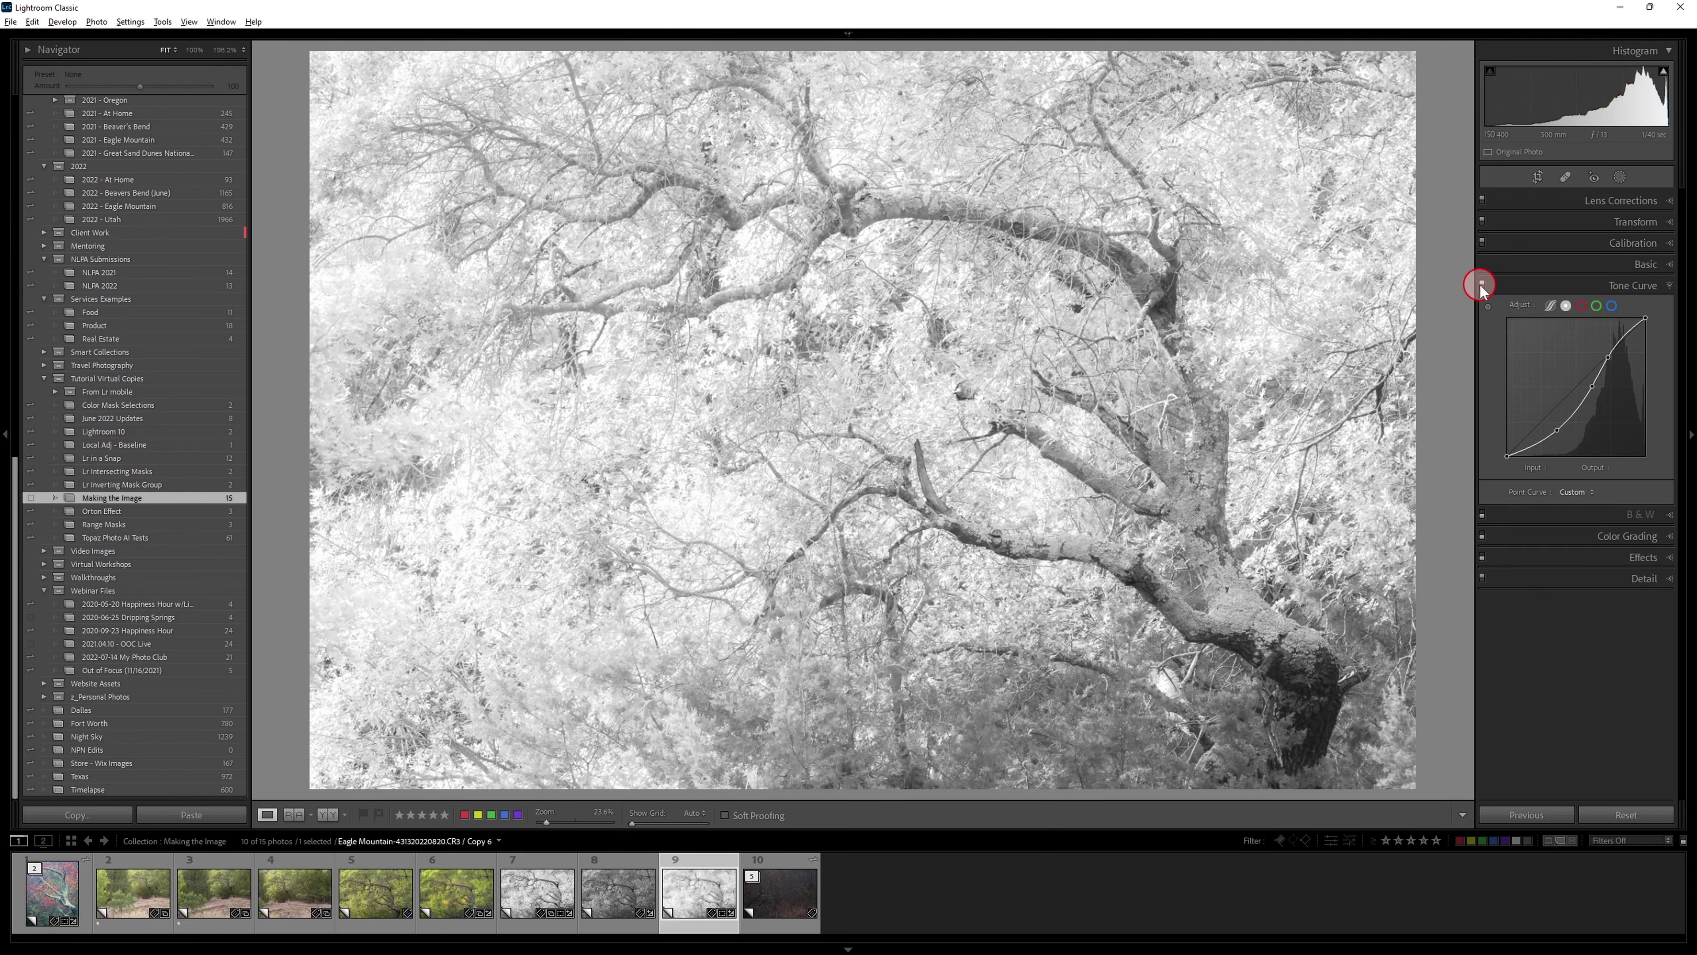
{"action": "left_click", "coordinate": [1482, 286]}
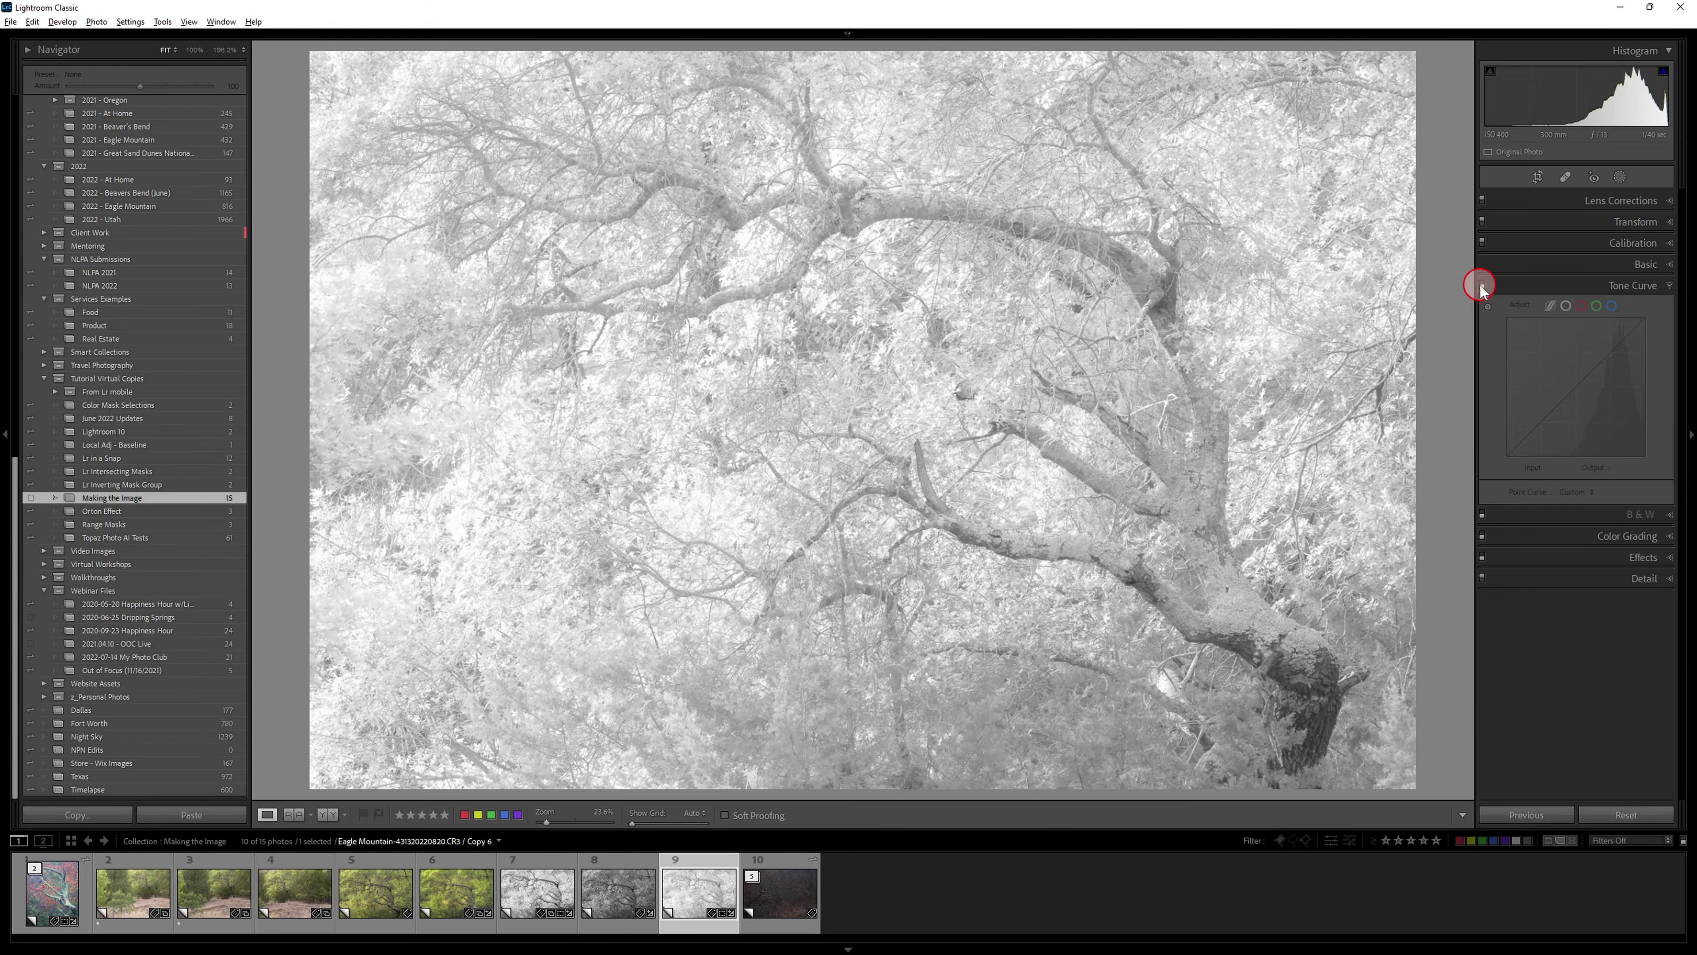
{"action": "left_click", "coordinate": [1483, 286]}
{"action": "left_click", "coordinate": [1482, 286]}
{"action": "left_click", "coordinate": [1482, 286]}
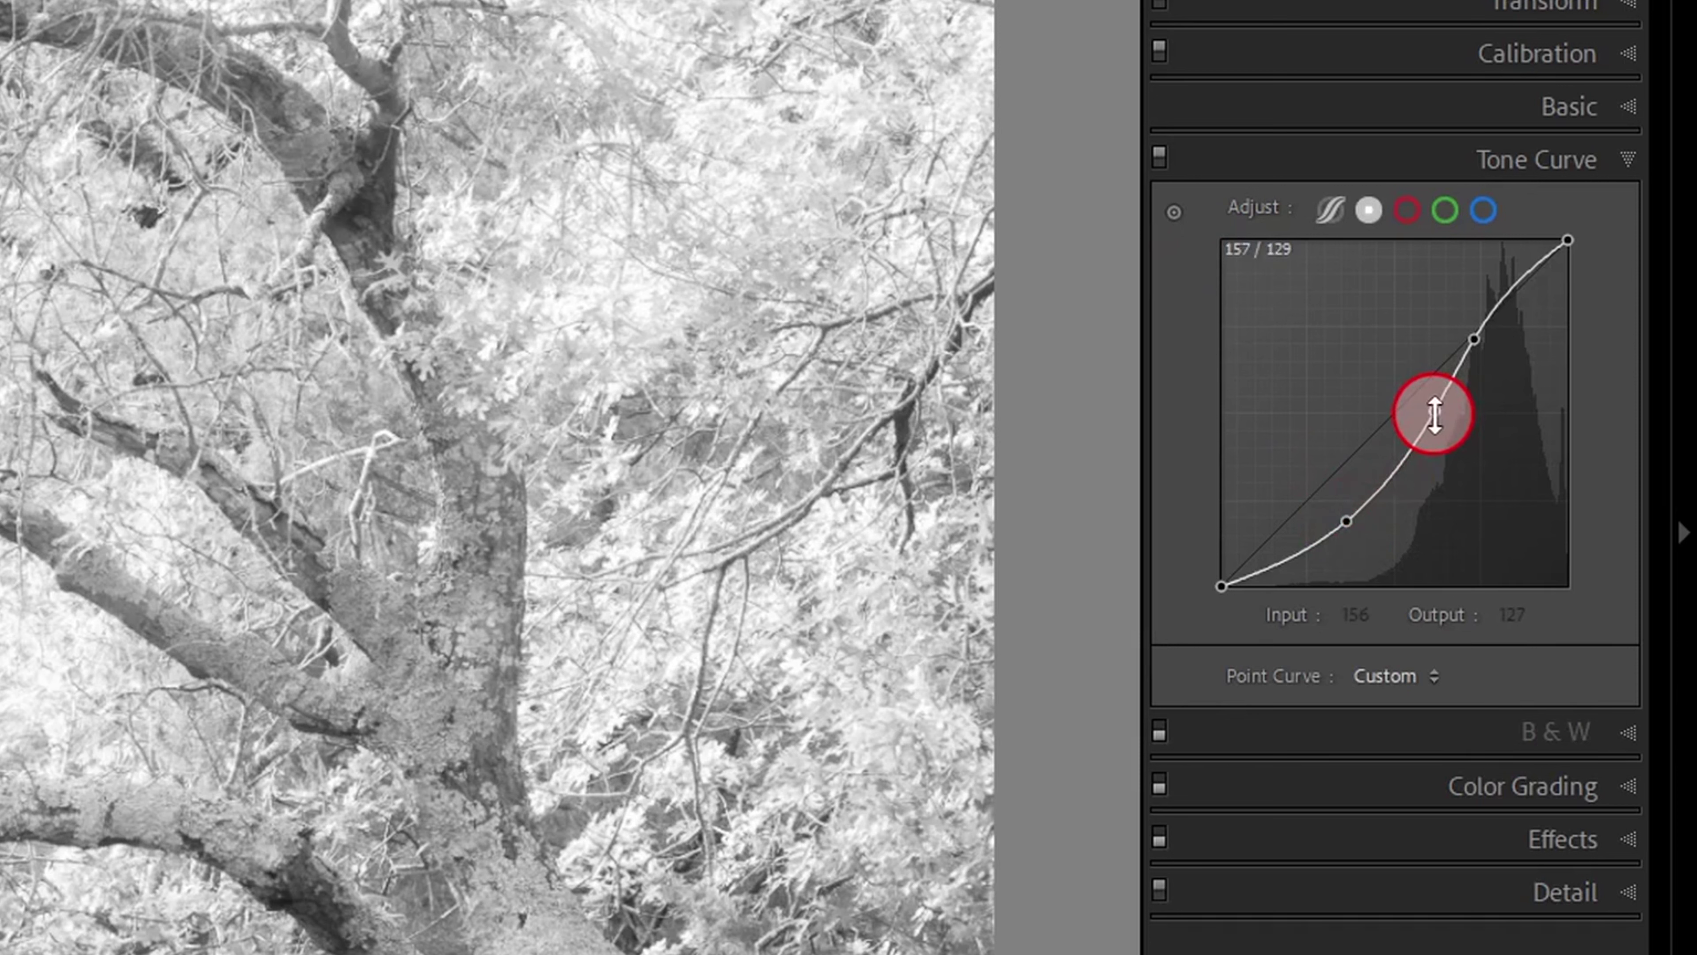
Examine the custom curve's points and compare the photo's histogram with and without the tone curve, leaving the curve enabled
{"action": "left_click", "coordinate": [1473, 339]}
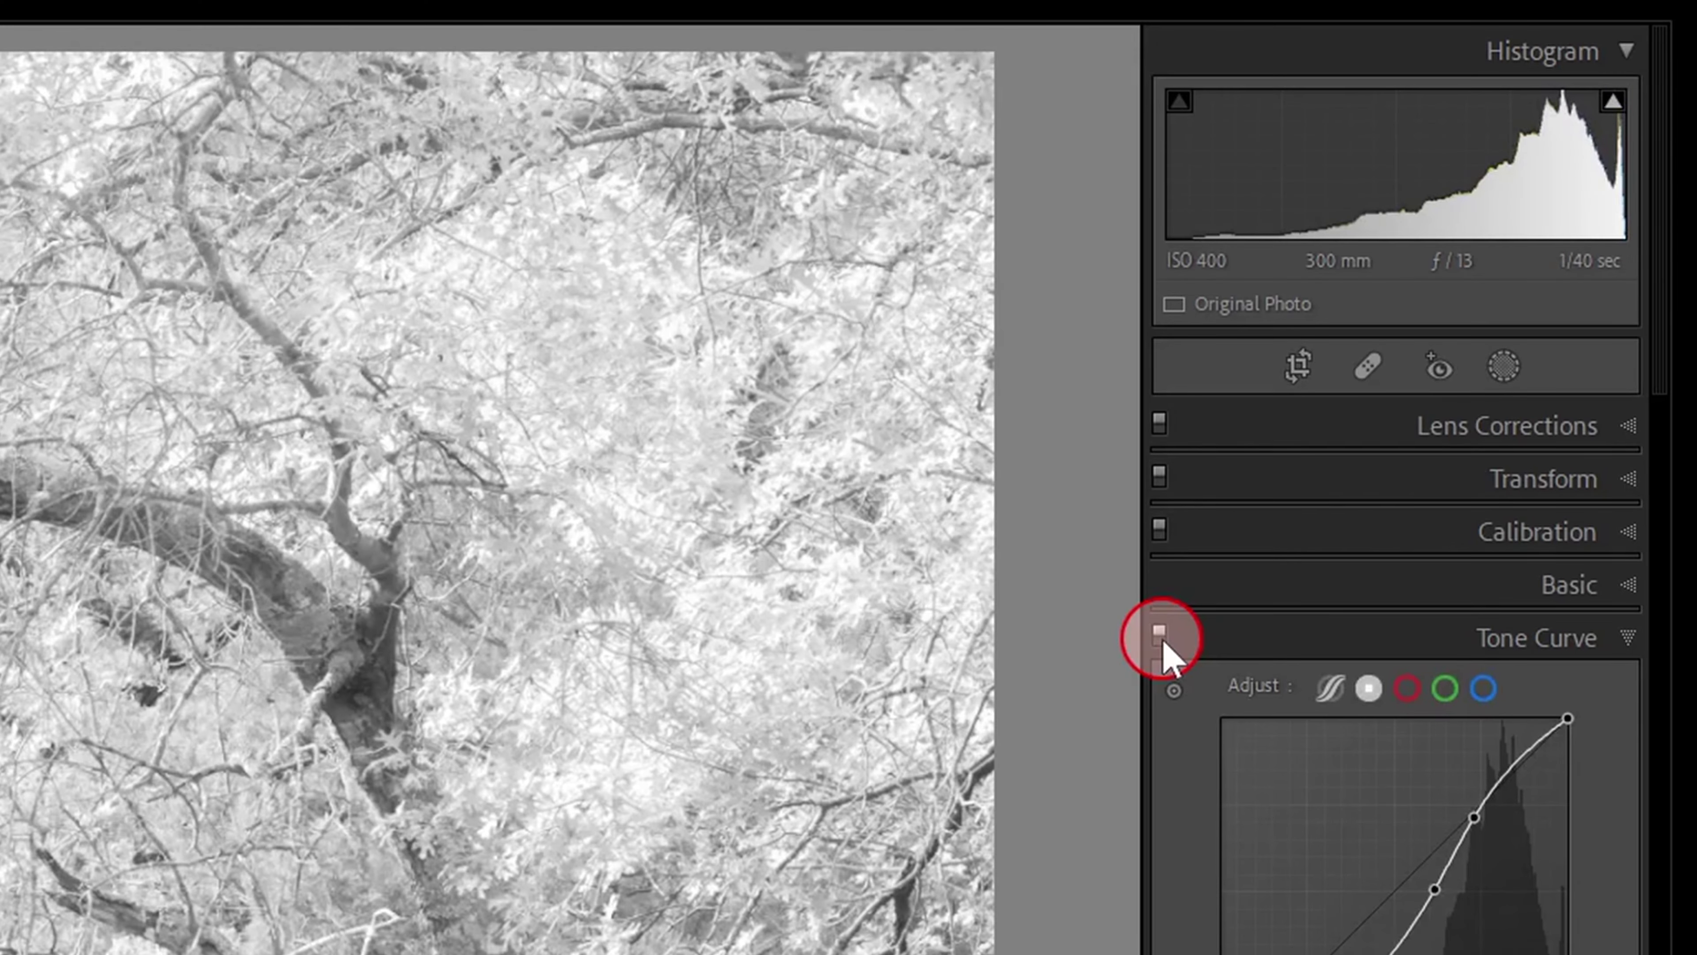
{"action": "left_click", "coordinate": [1161, 639]}
{"action": "left_click", "coordinate": [1161, 638]}
{"action": "left_click", "coordinate": [1160, 639]}
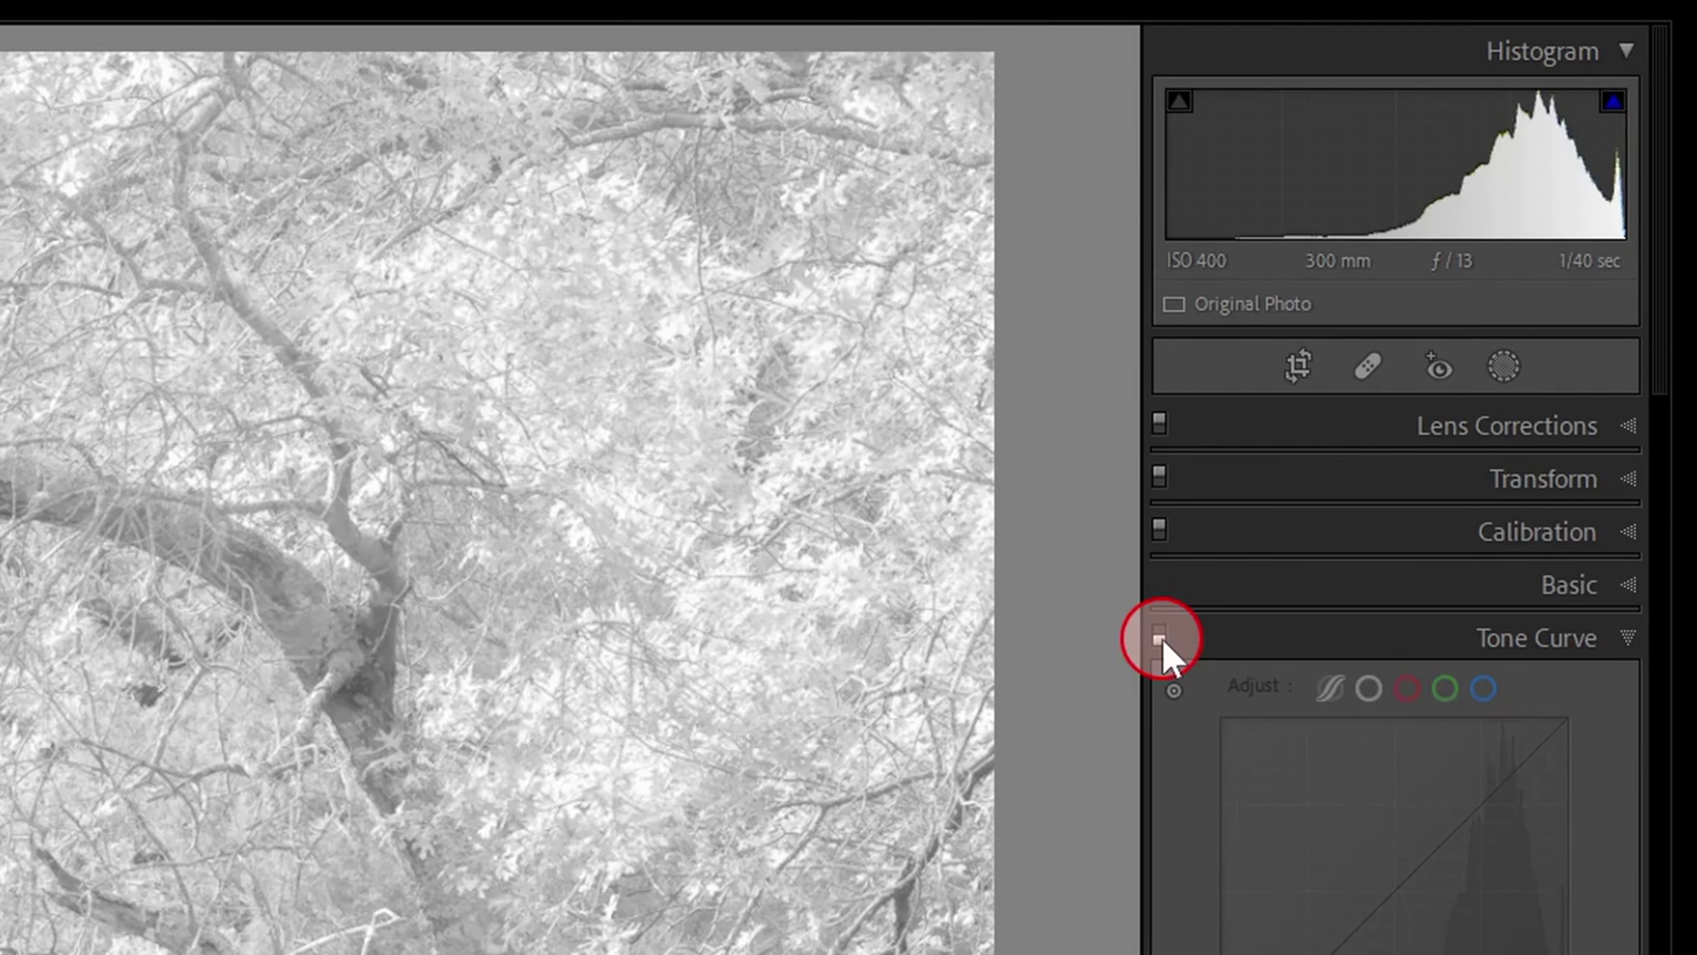
{"action": "left_click", "coordinate": [1161, 639]}
{"action": "left_click", "coordinate": [1160, 638]}
{"action": "left_click", "coordinate": [1161, 639]}
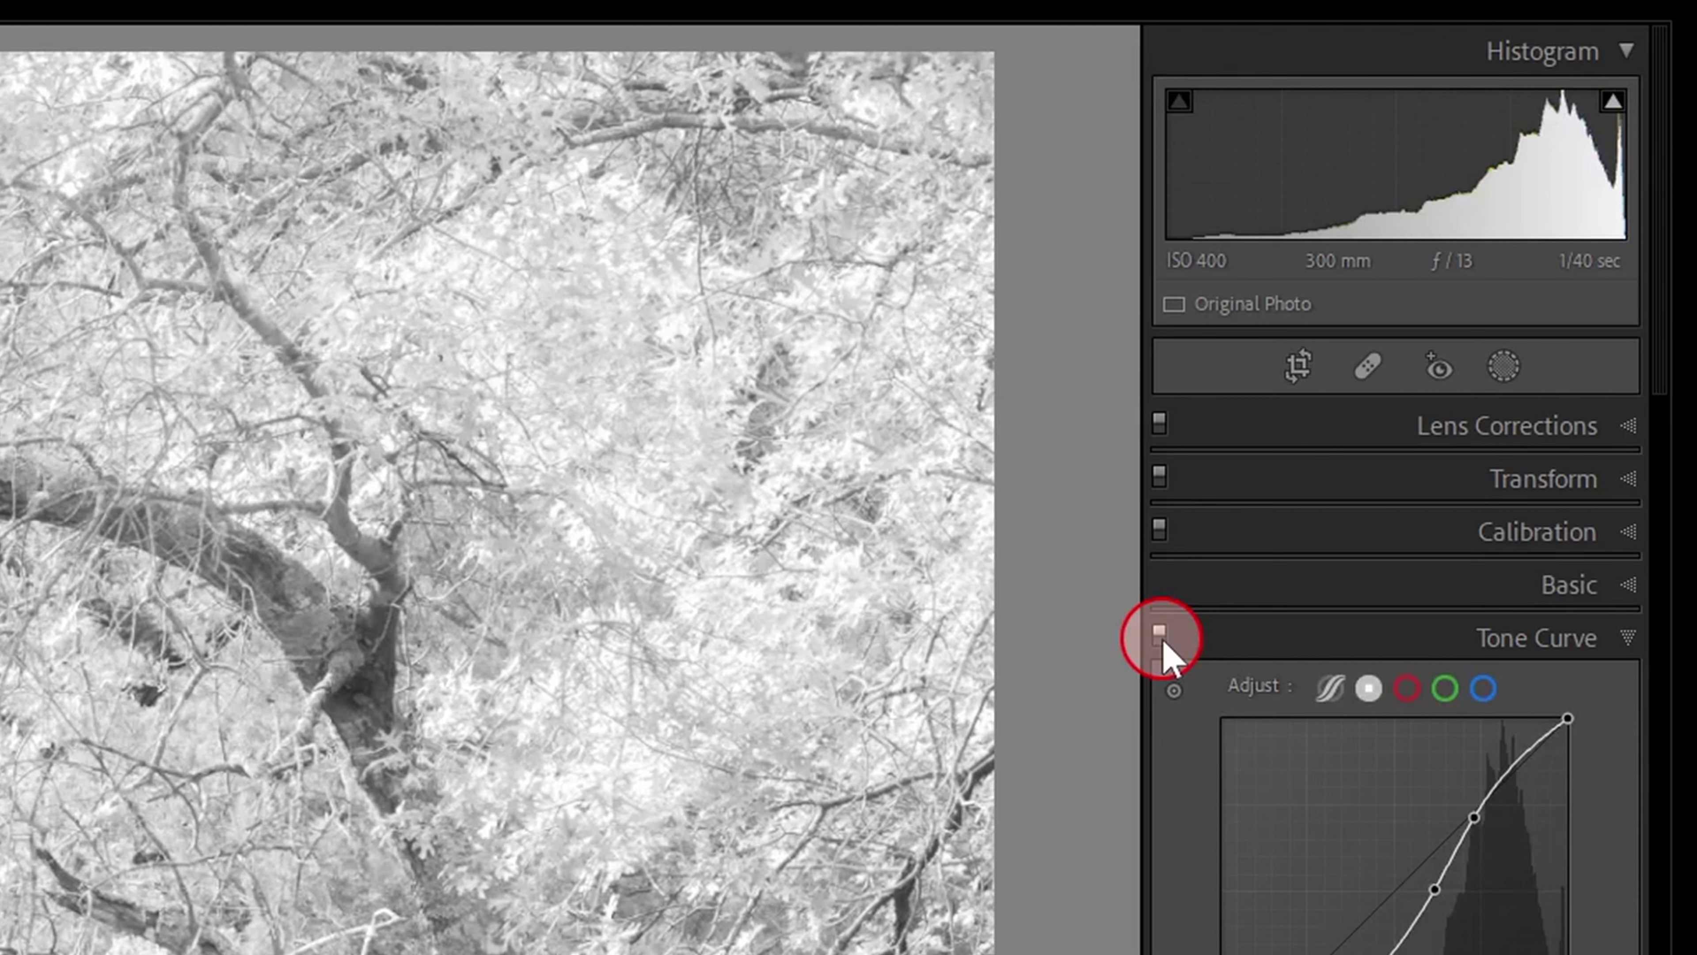
{"action": "left_click", "coordinate": [1160, 639]}
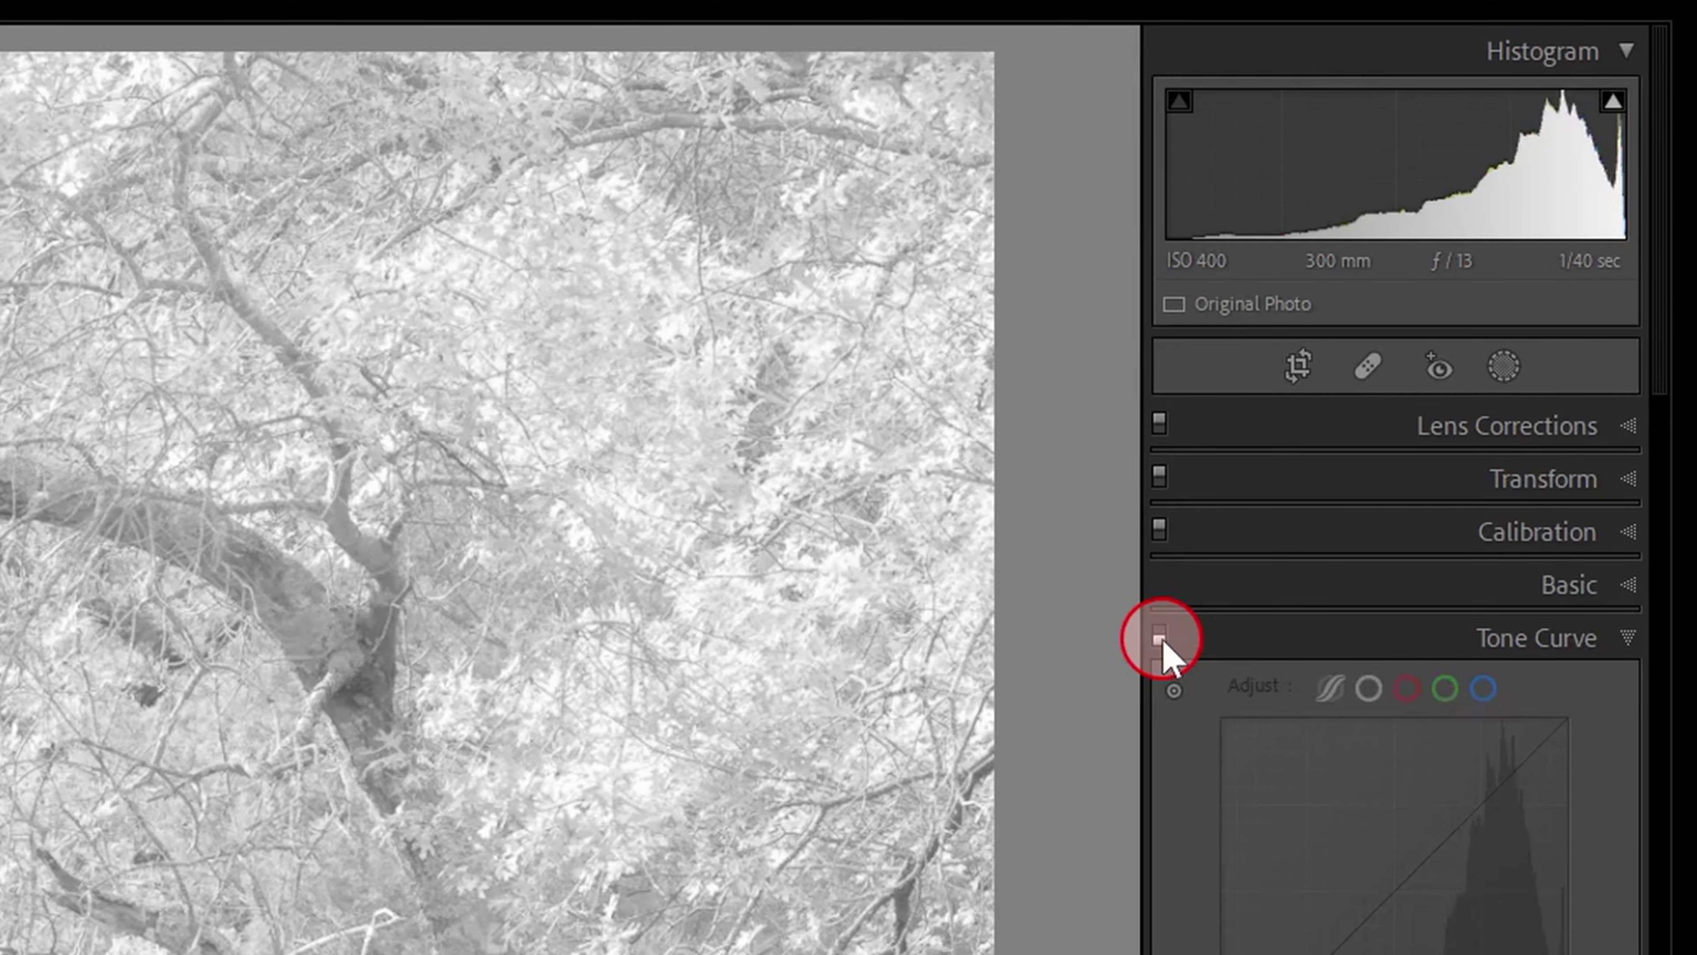
{"action": "left_click", "coordinate": [1161, 638]}
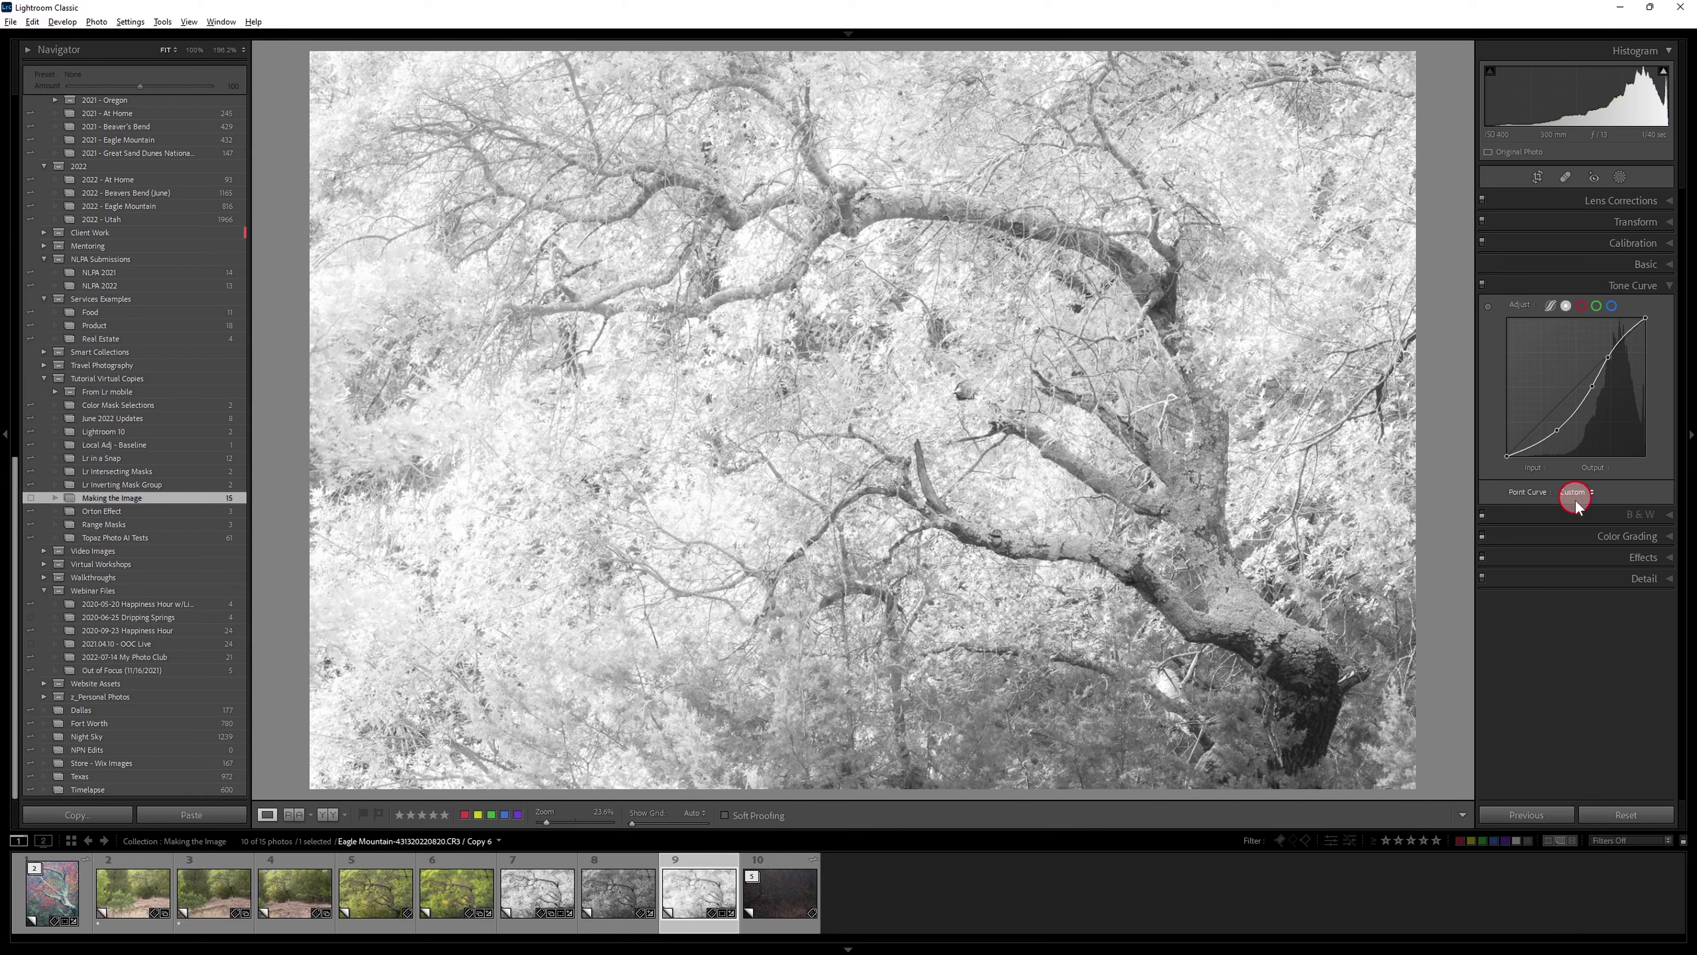
Enable Copy 6's Color Grading adjustments after comparing the photo with and without them, and review the highlights and midtones luminance
{"action": "left_click", "coordinate": [1591, 535]}
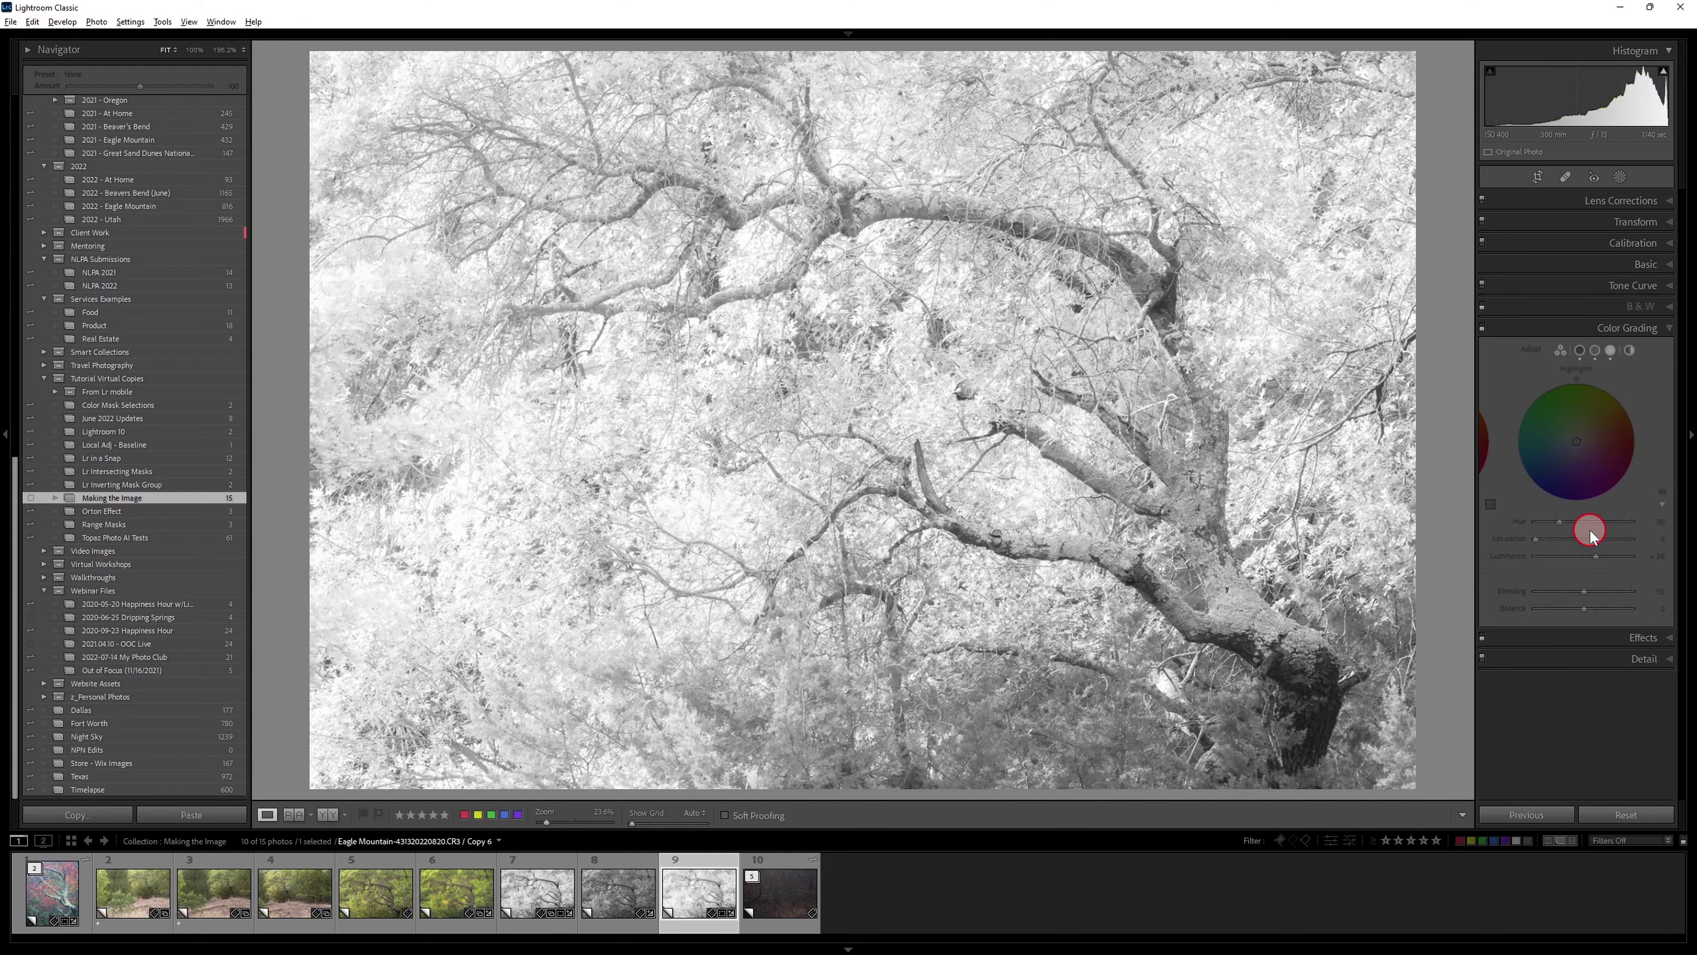
{"action": "left_click", "coordinate": [1480, 328]}
{"action": "left_click", "coordinate": [1481, 327]}
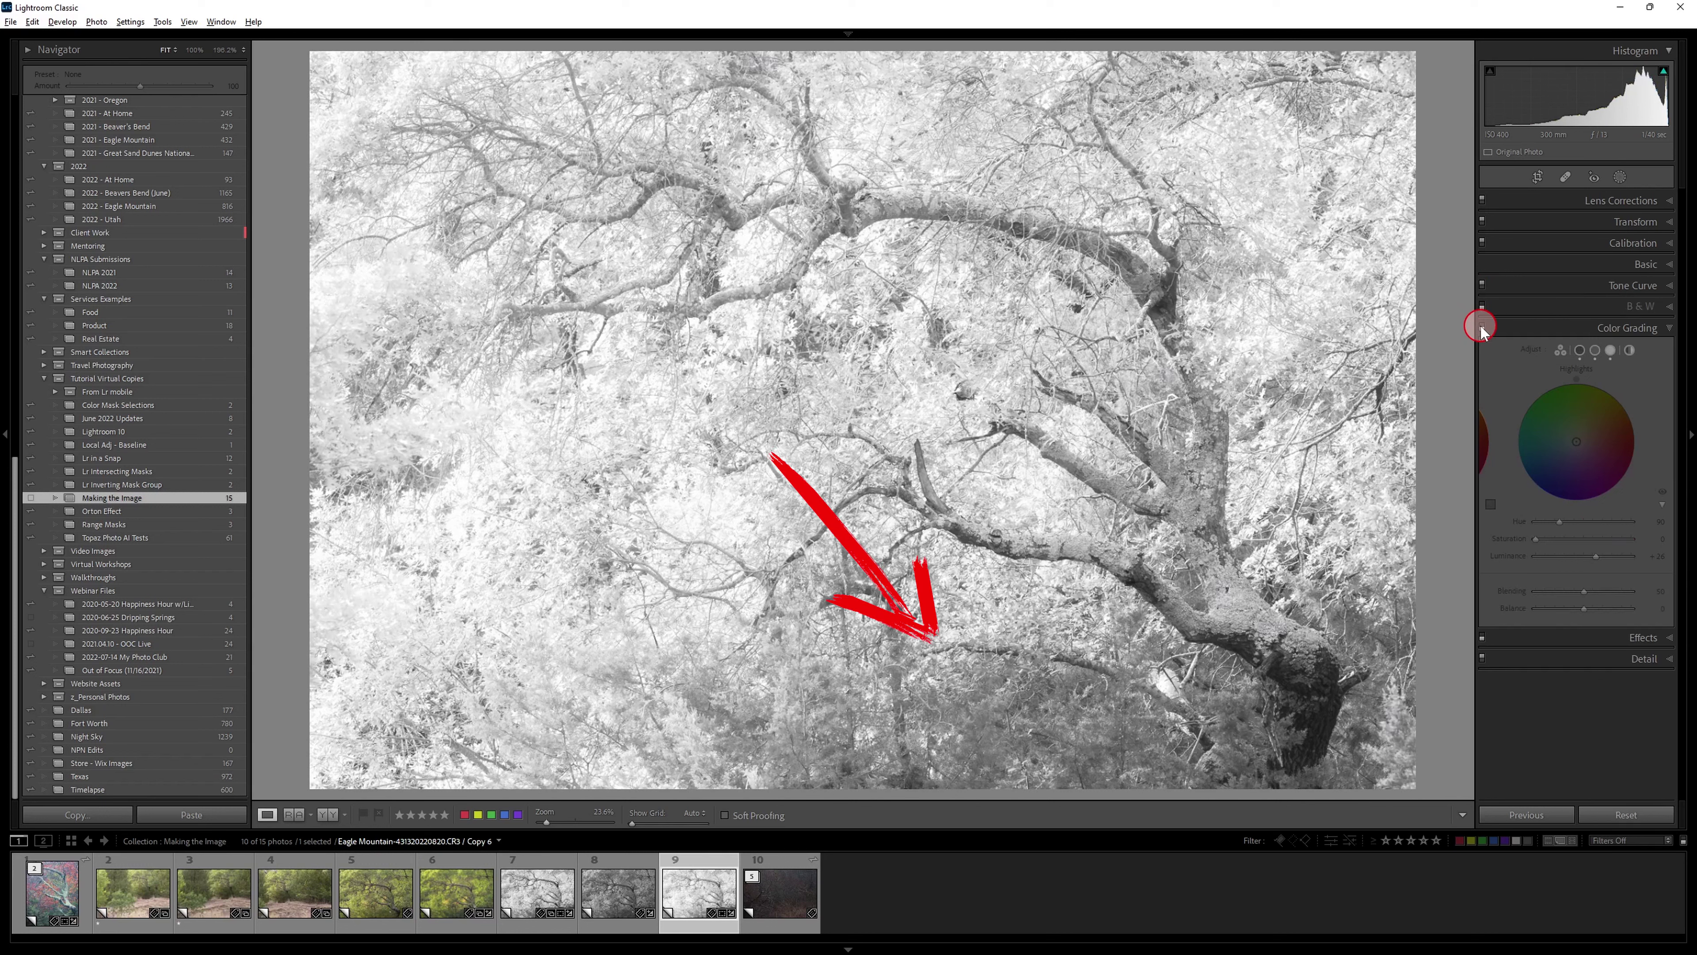
{"action": "left_click", "coordinate": [1481, 328]}
{"action": "left_click", "coordinate": [1481, 328]}
{"action": "left_click", "coordinate": [1481, 327]}
{"action": "left_click", "coordinate": [1481, 328]}
{"action": "left_click", "coordinate": [1480, 328]}
{"action": "left_click", "coordinate": [1481, 327]}
{"action": "left_click", "coordinate": [1481, 328]}
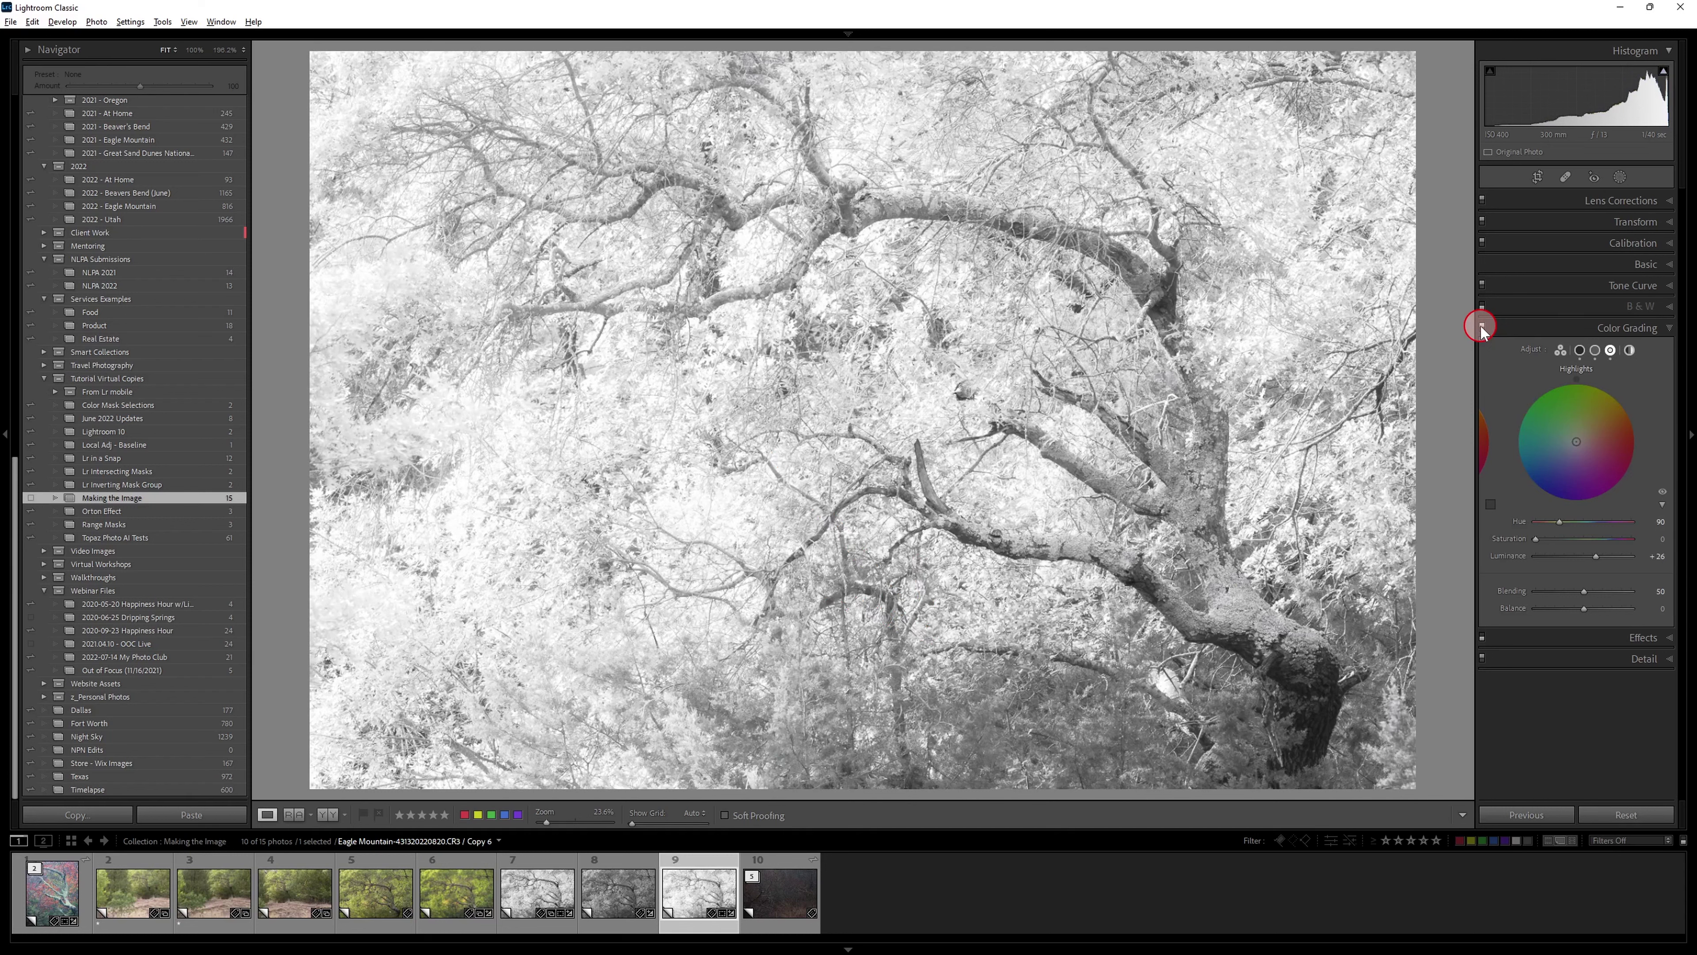
{"action": "left_click", "coordinate": [1481, 327]}
{"action": "left_click", "coordinate": [1481, 328]}
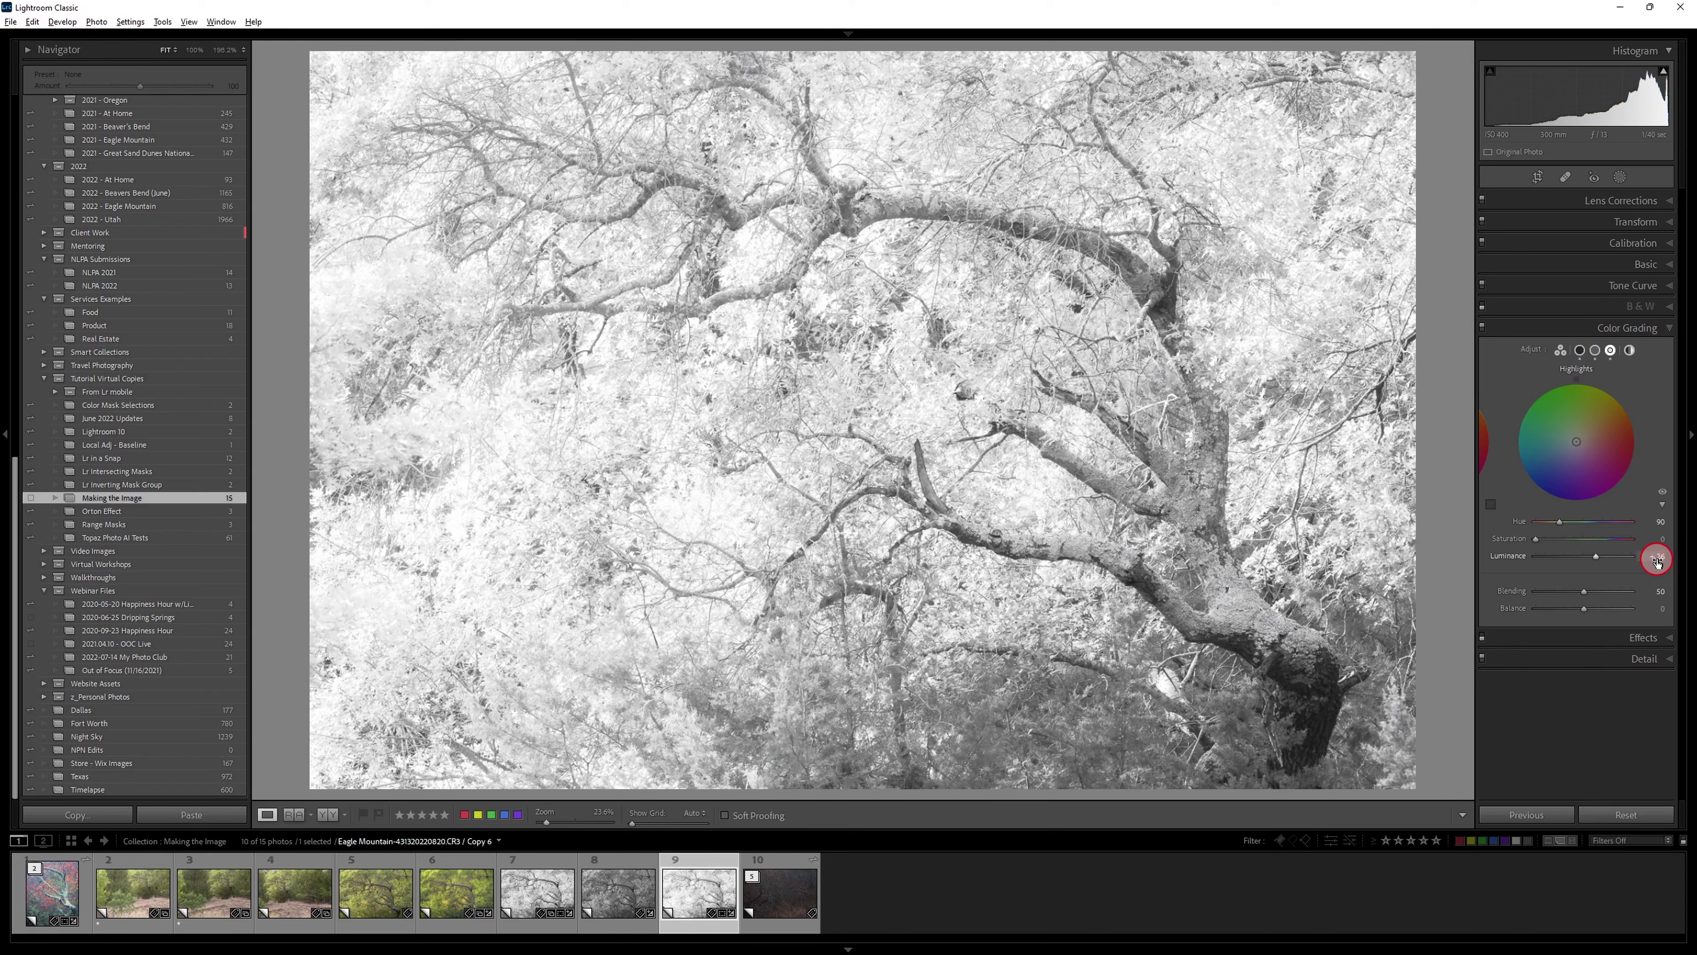
{"action": "left_click", "coordinate": [1597, 349]}
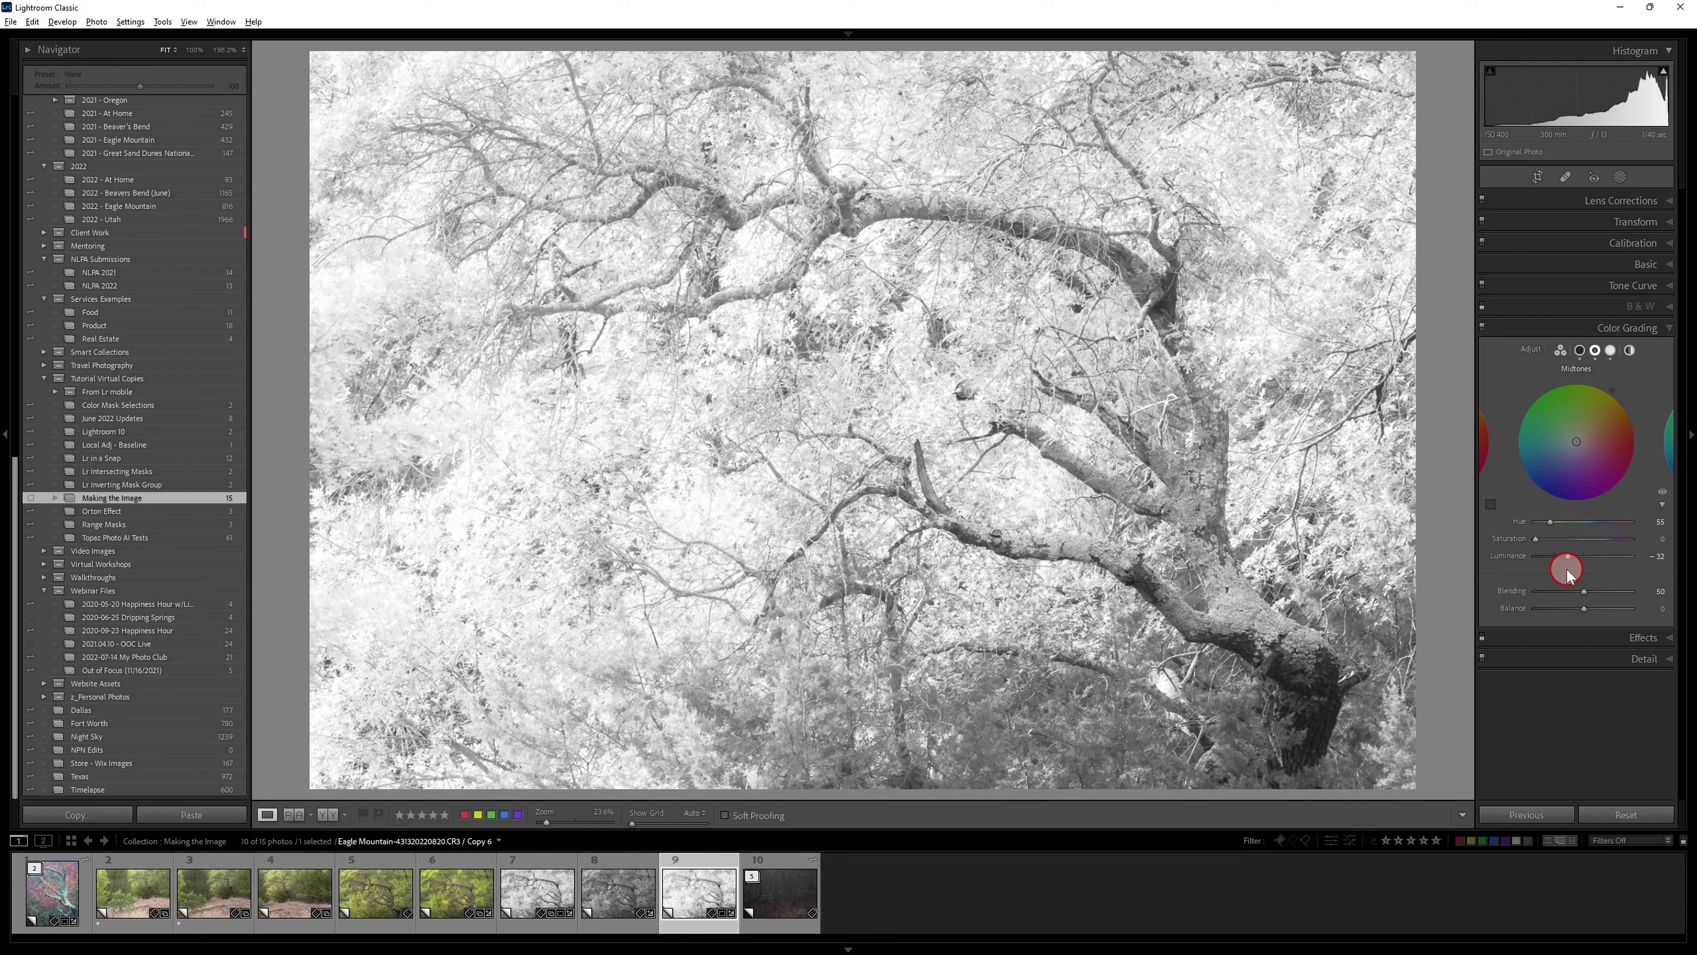
{"action": "left_click", "coordinate": [1596, 327]}
Enable Copy 6's "The Witch - Dodge" mask after comparing the tree with and without it
{"action": "left_click", "coordinate": [1620, 176]}
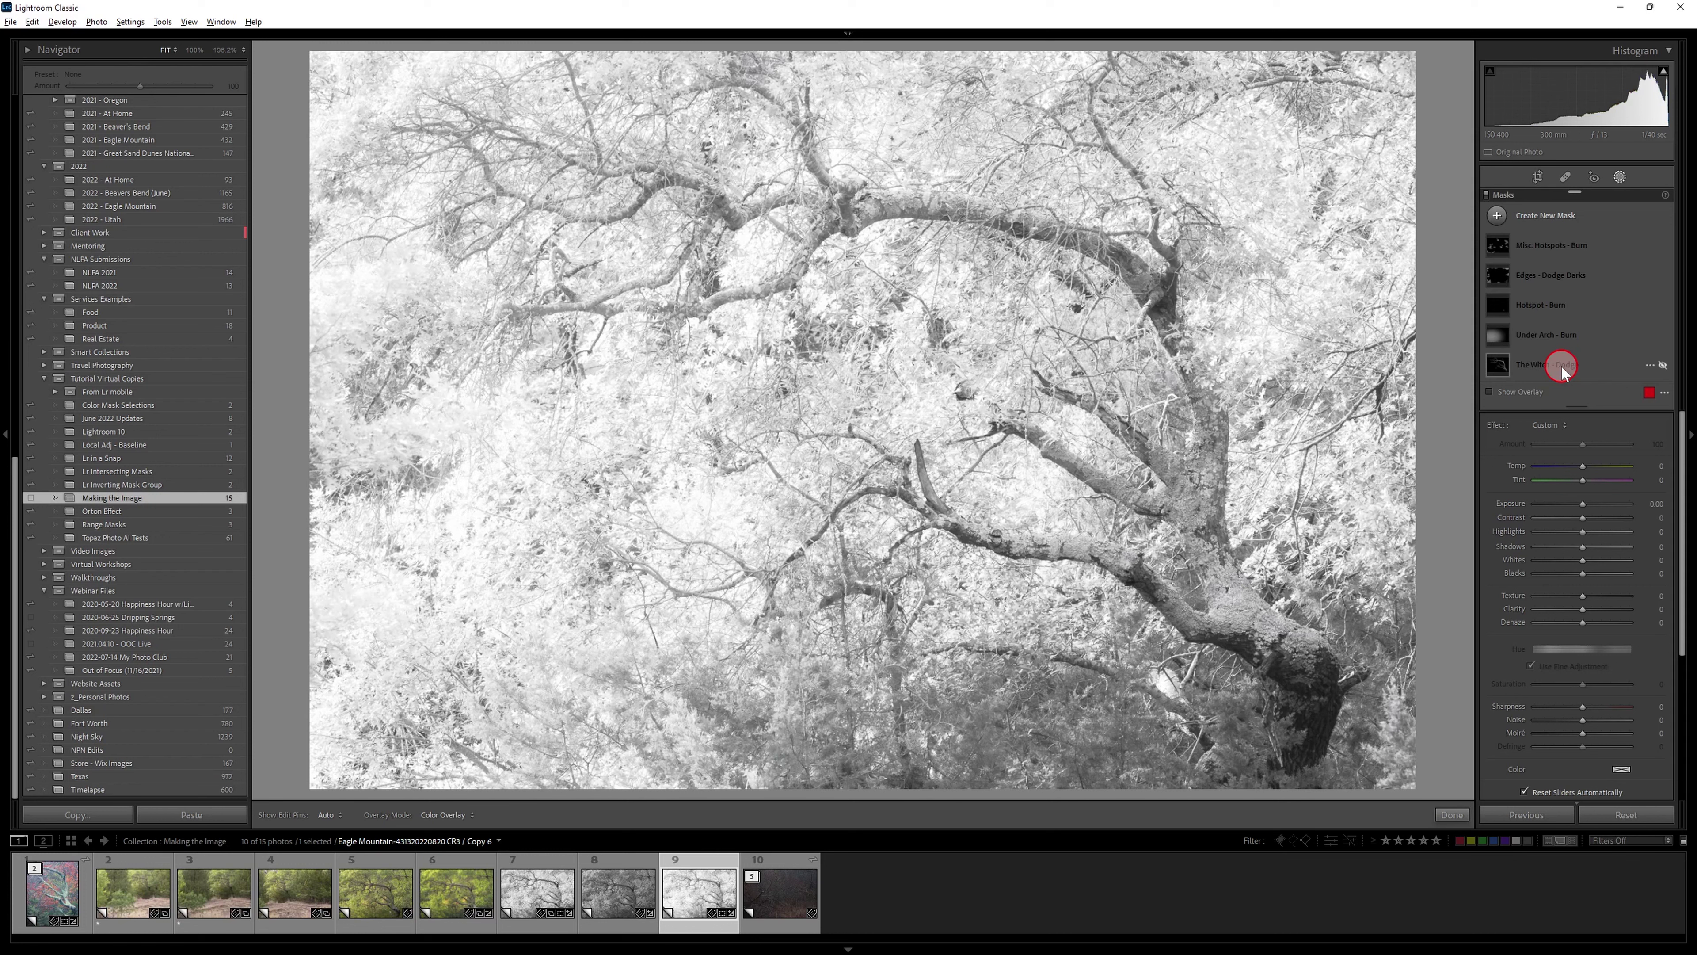
{"action": "left_click", "coordinate": [1662, 366]}
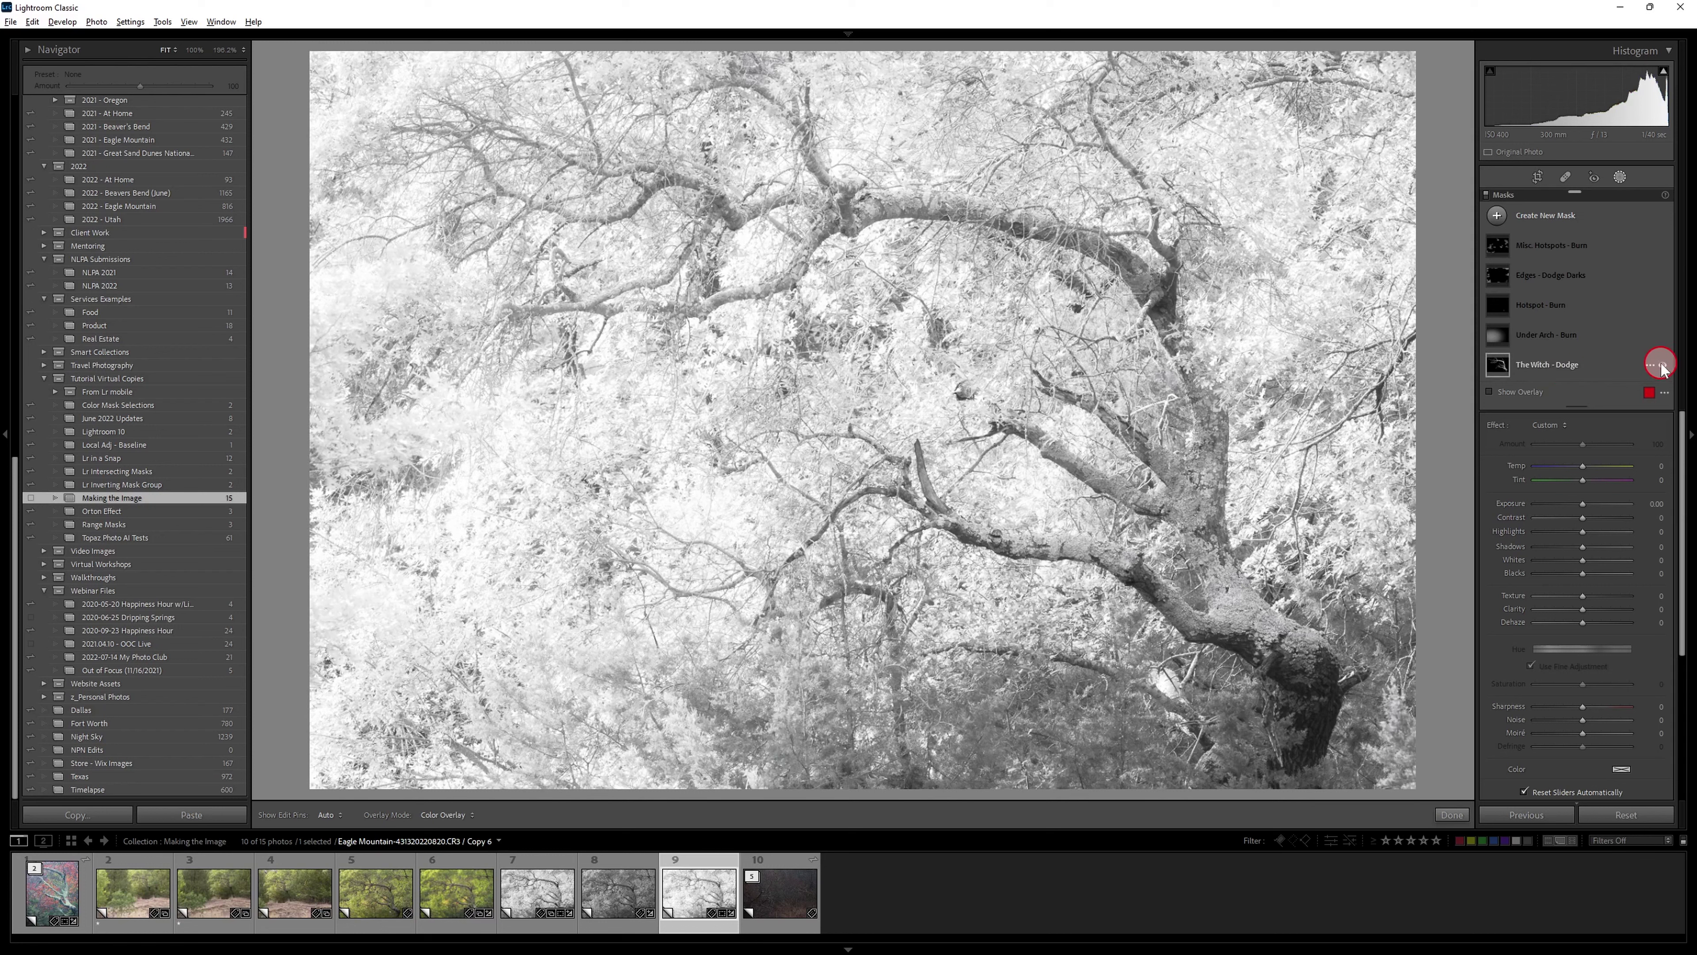
{"action": "left_click", "coordinate": [1663, 366]}
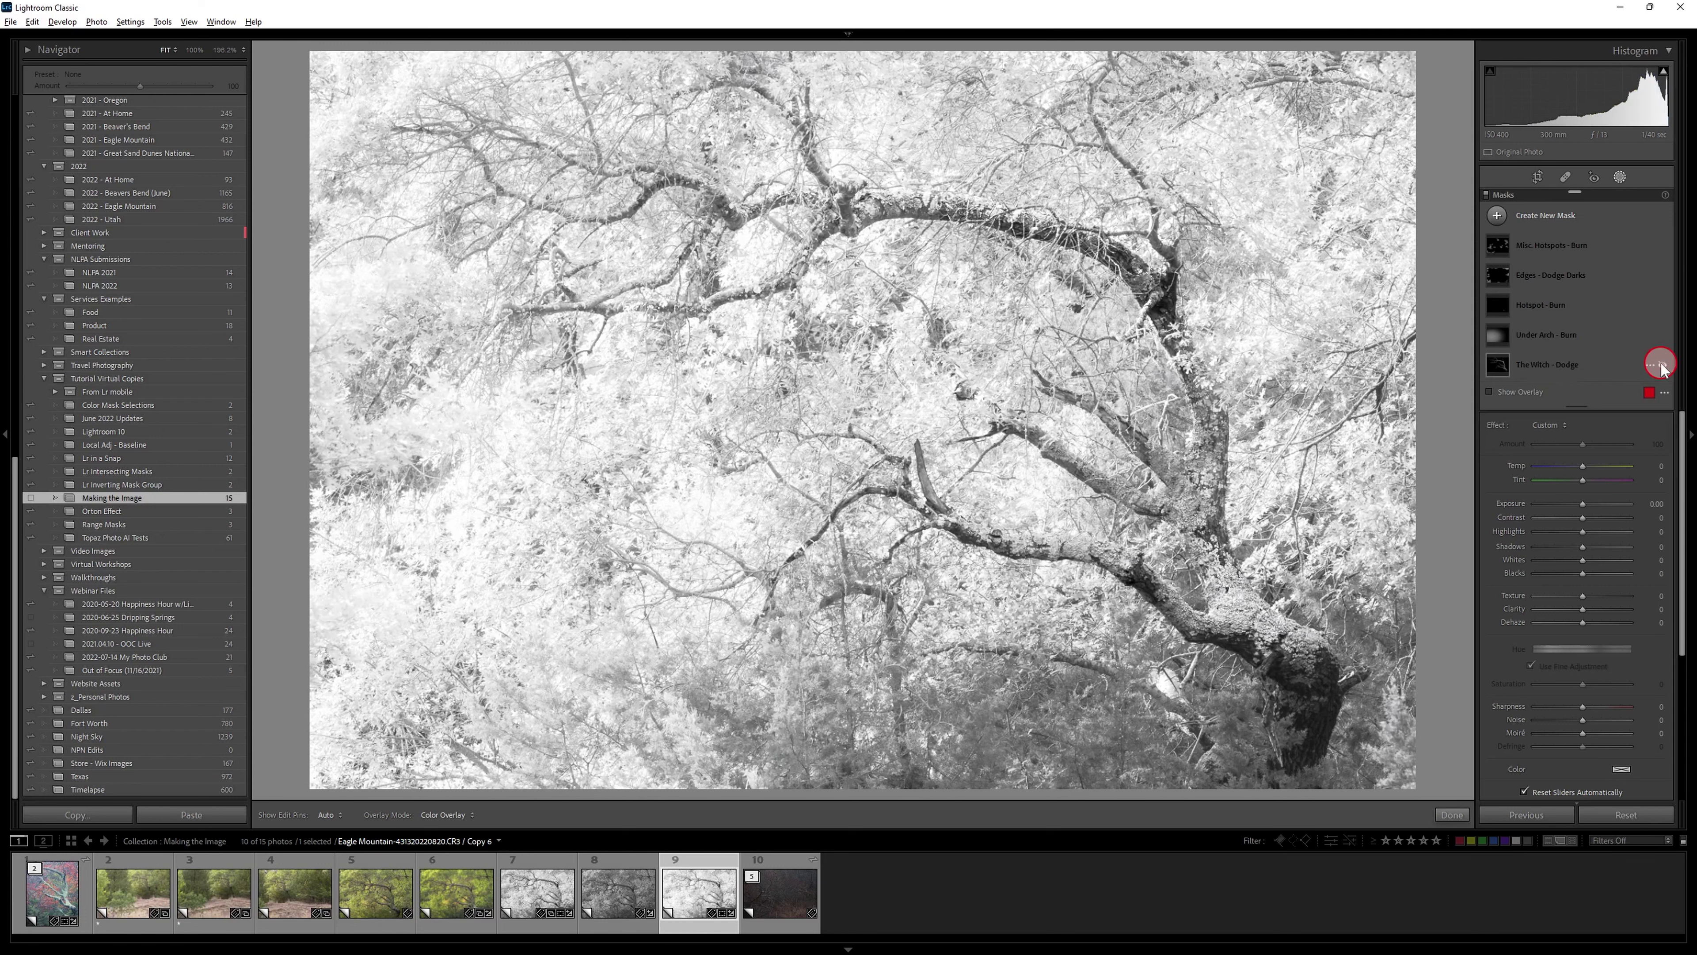
{"action": "left_click", "coordinate": [1662, 365]}
{"action": "left_click", "coordinate": [1662, 365]}
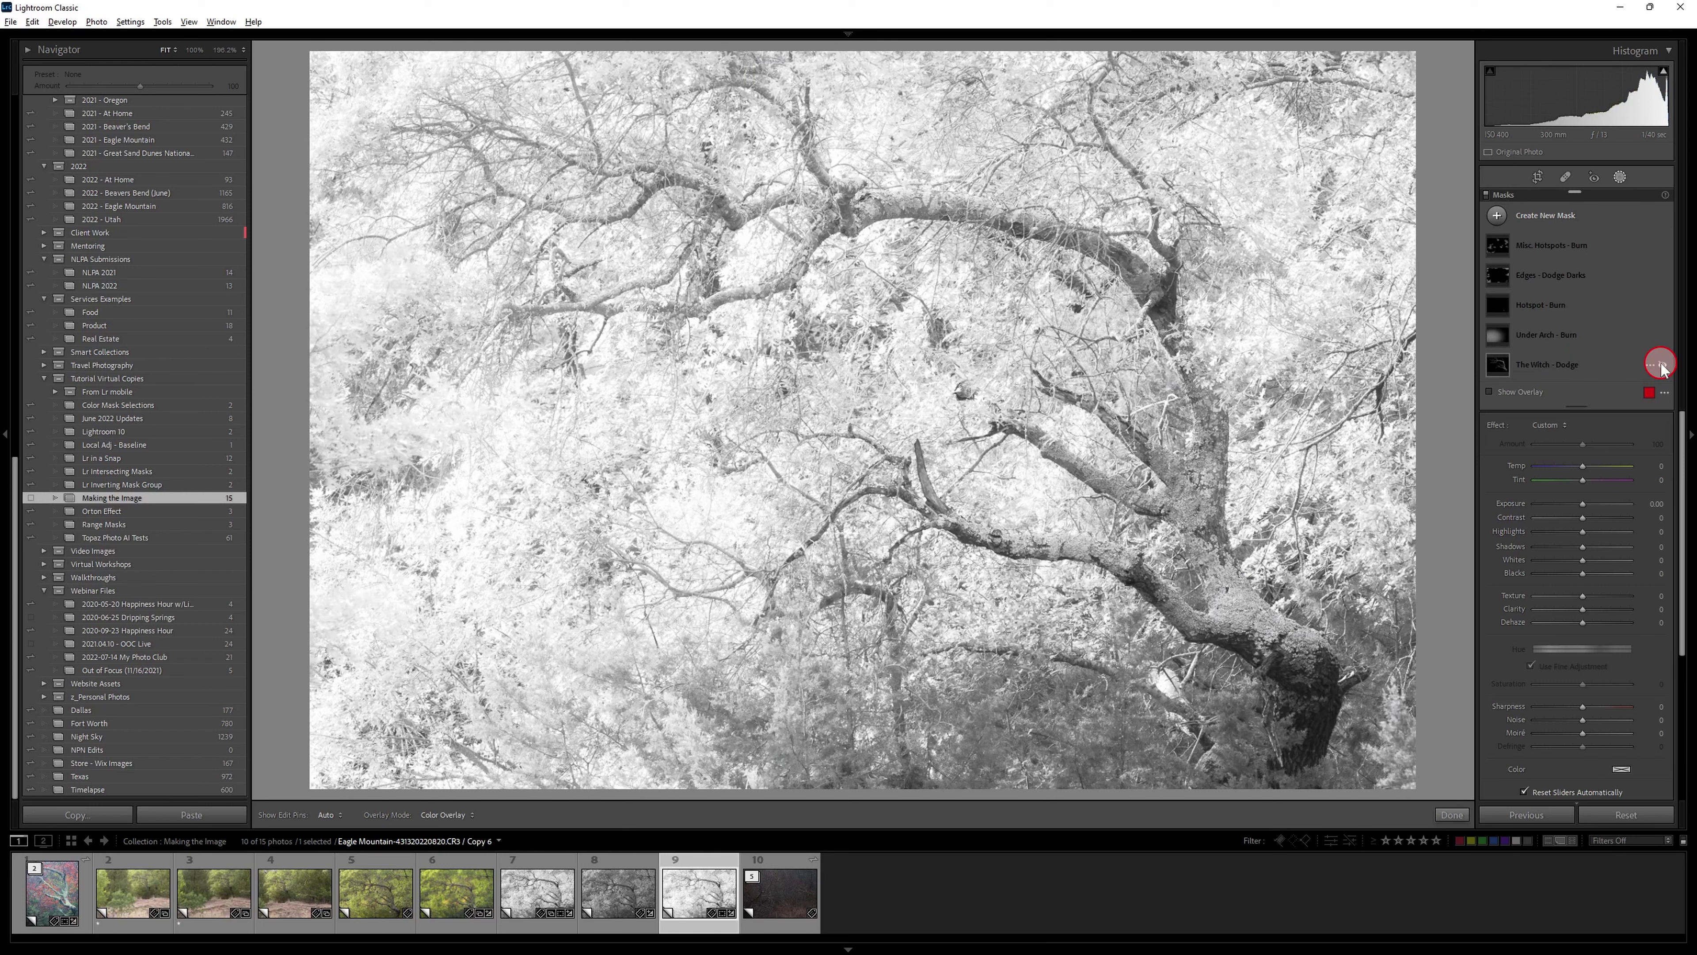
{"action": "left_click", "coordinate": [1662, 366]}
{"action": "left_click", "coordinate": [1542, 370]}
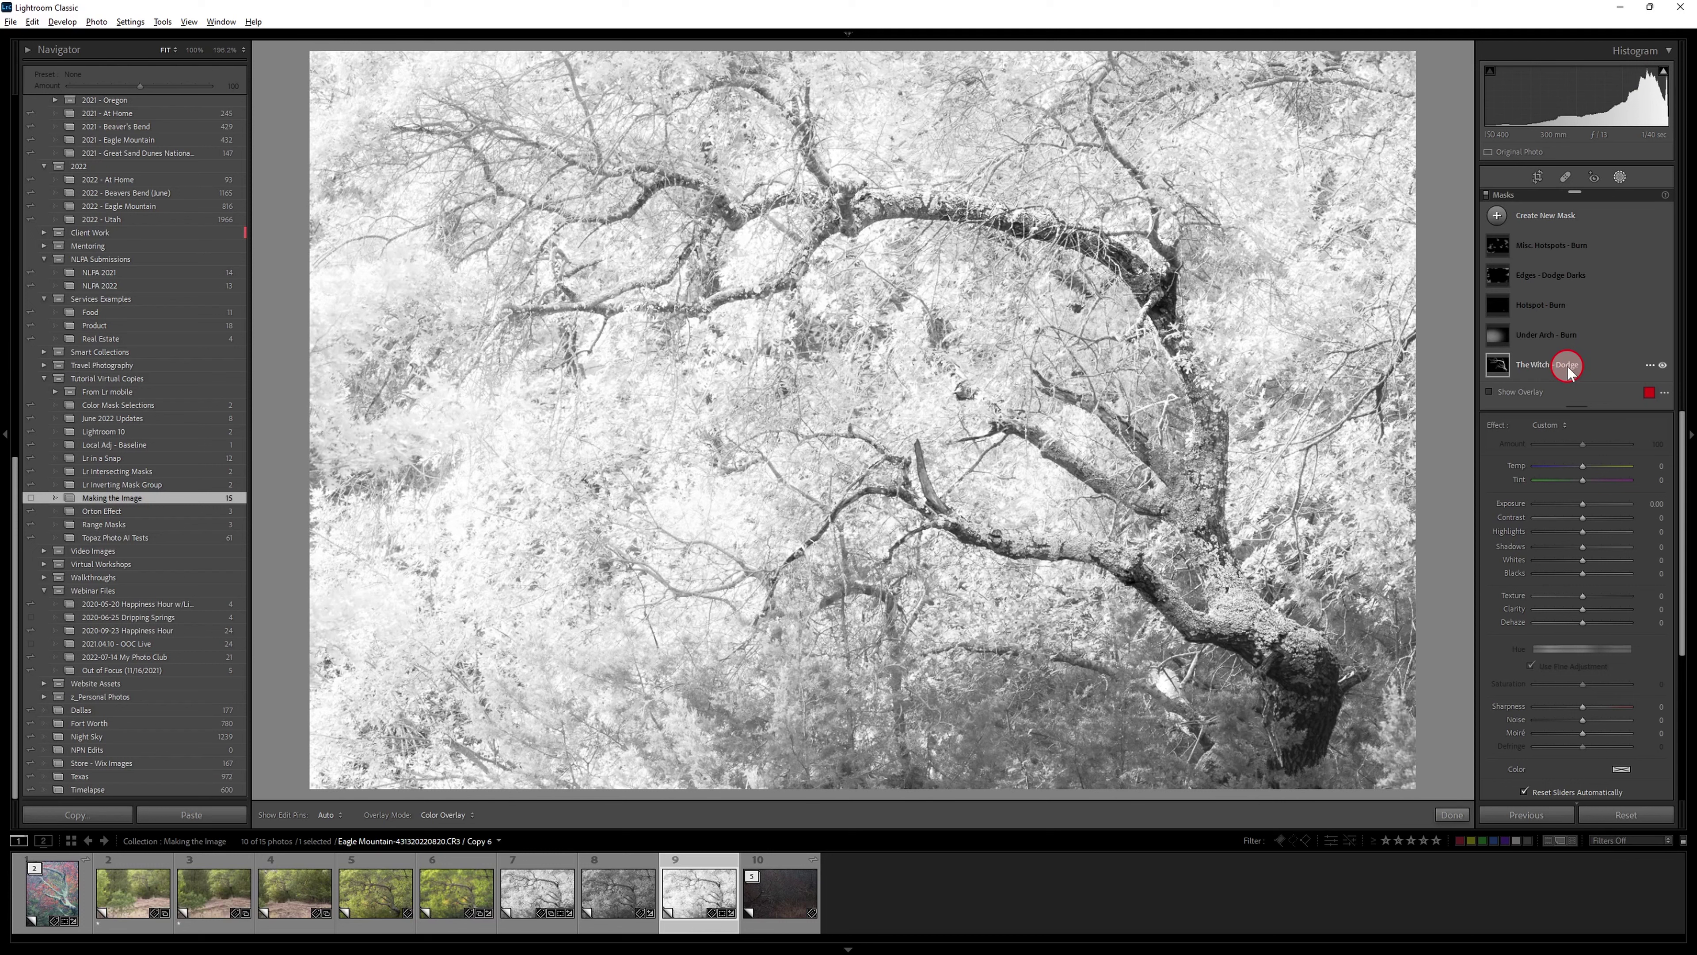
{"action": "left_click", "coordinate": [1662, 366]}
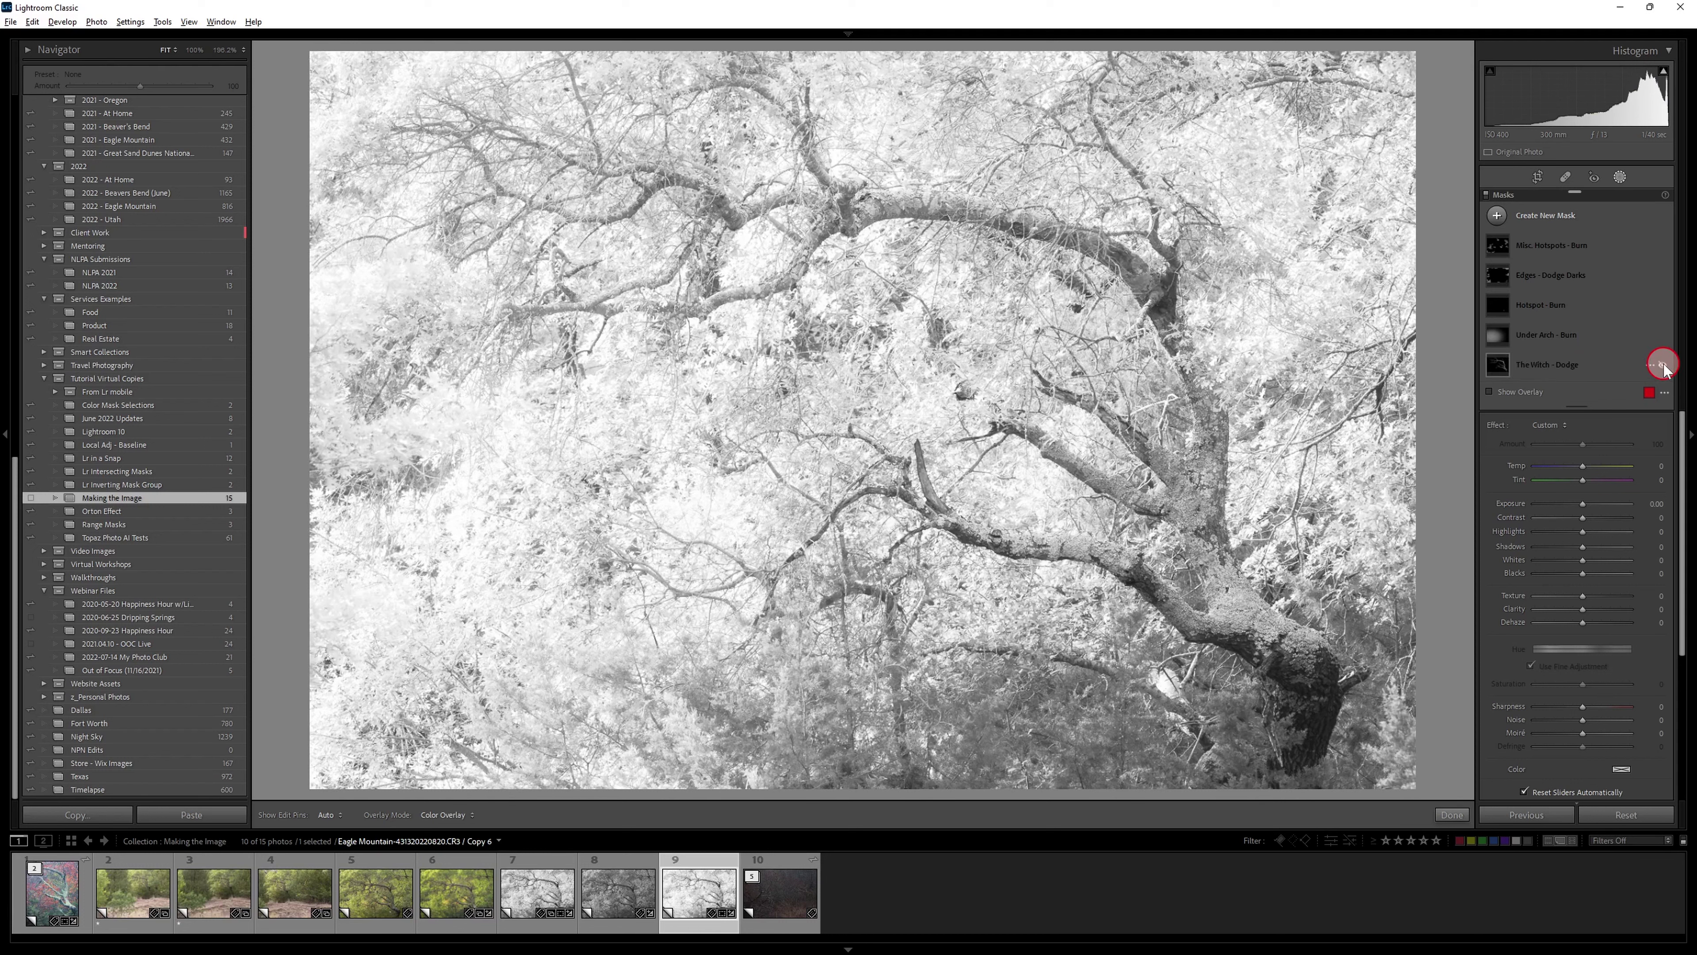
{"action": "left_click", "coordinate": [1662, 365]}
{"action": "left_click", "coordinate": [1662, 366]}
{"action": "left_click", "coordinate": [1662, 366]}
{"action": "left_click", "coordinate": [1662, 365]}
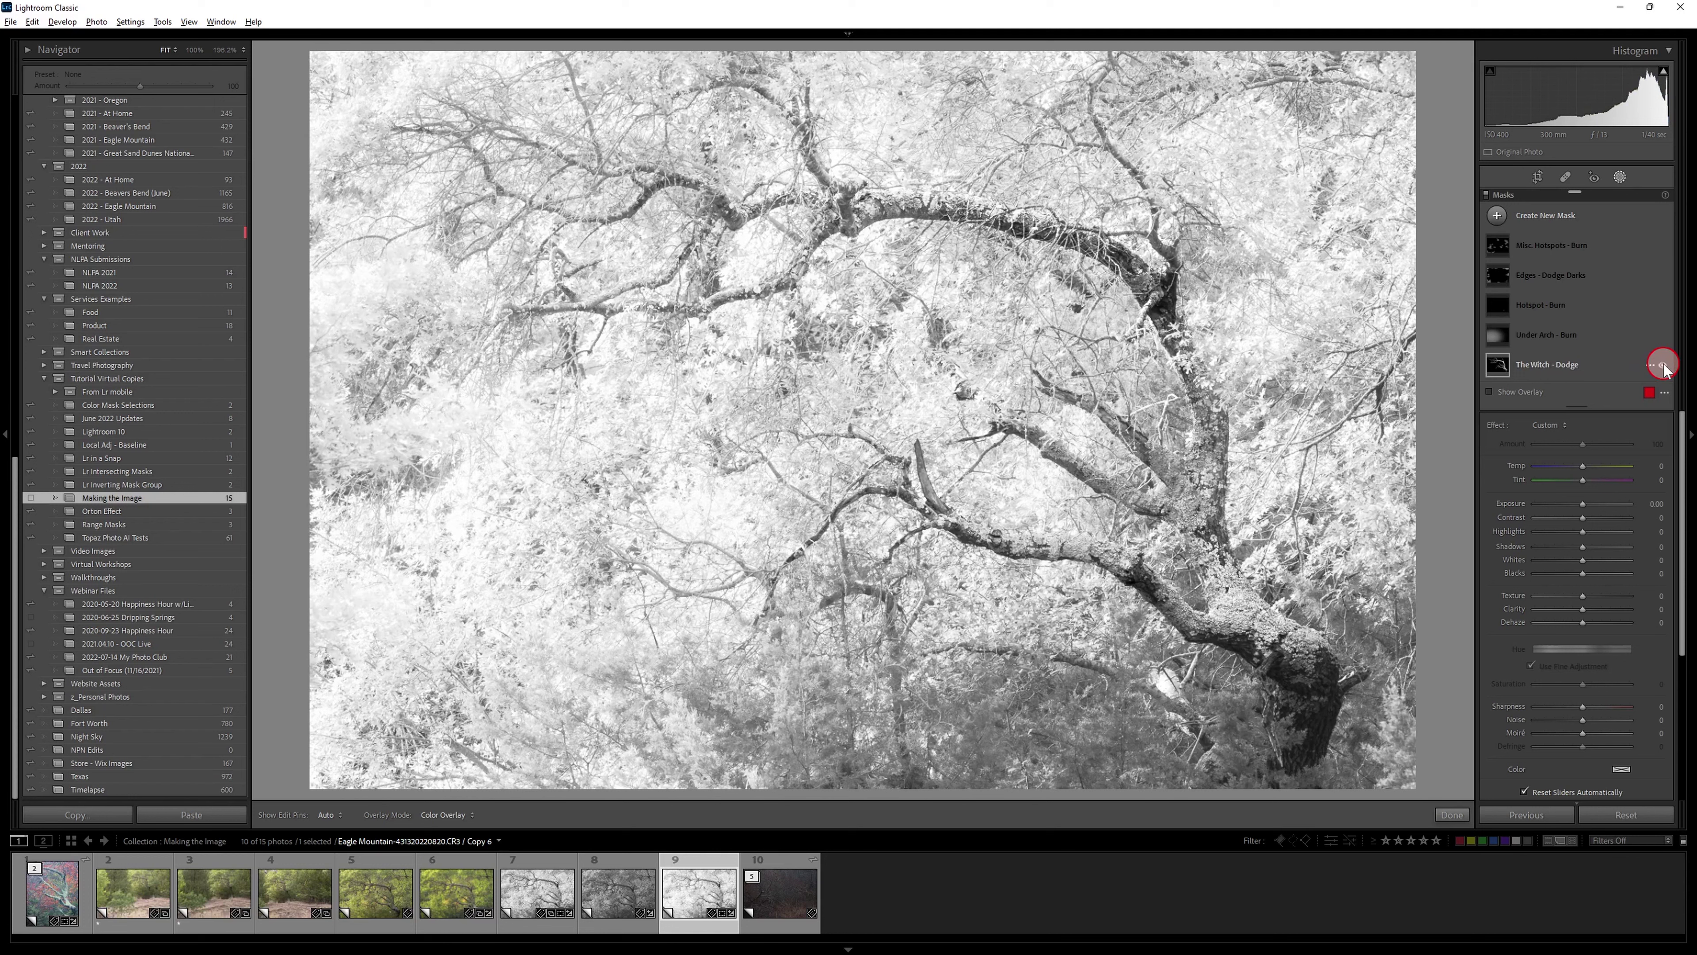
{"action": "left_click", "coordinate": [1662, 366]}
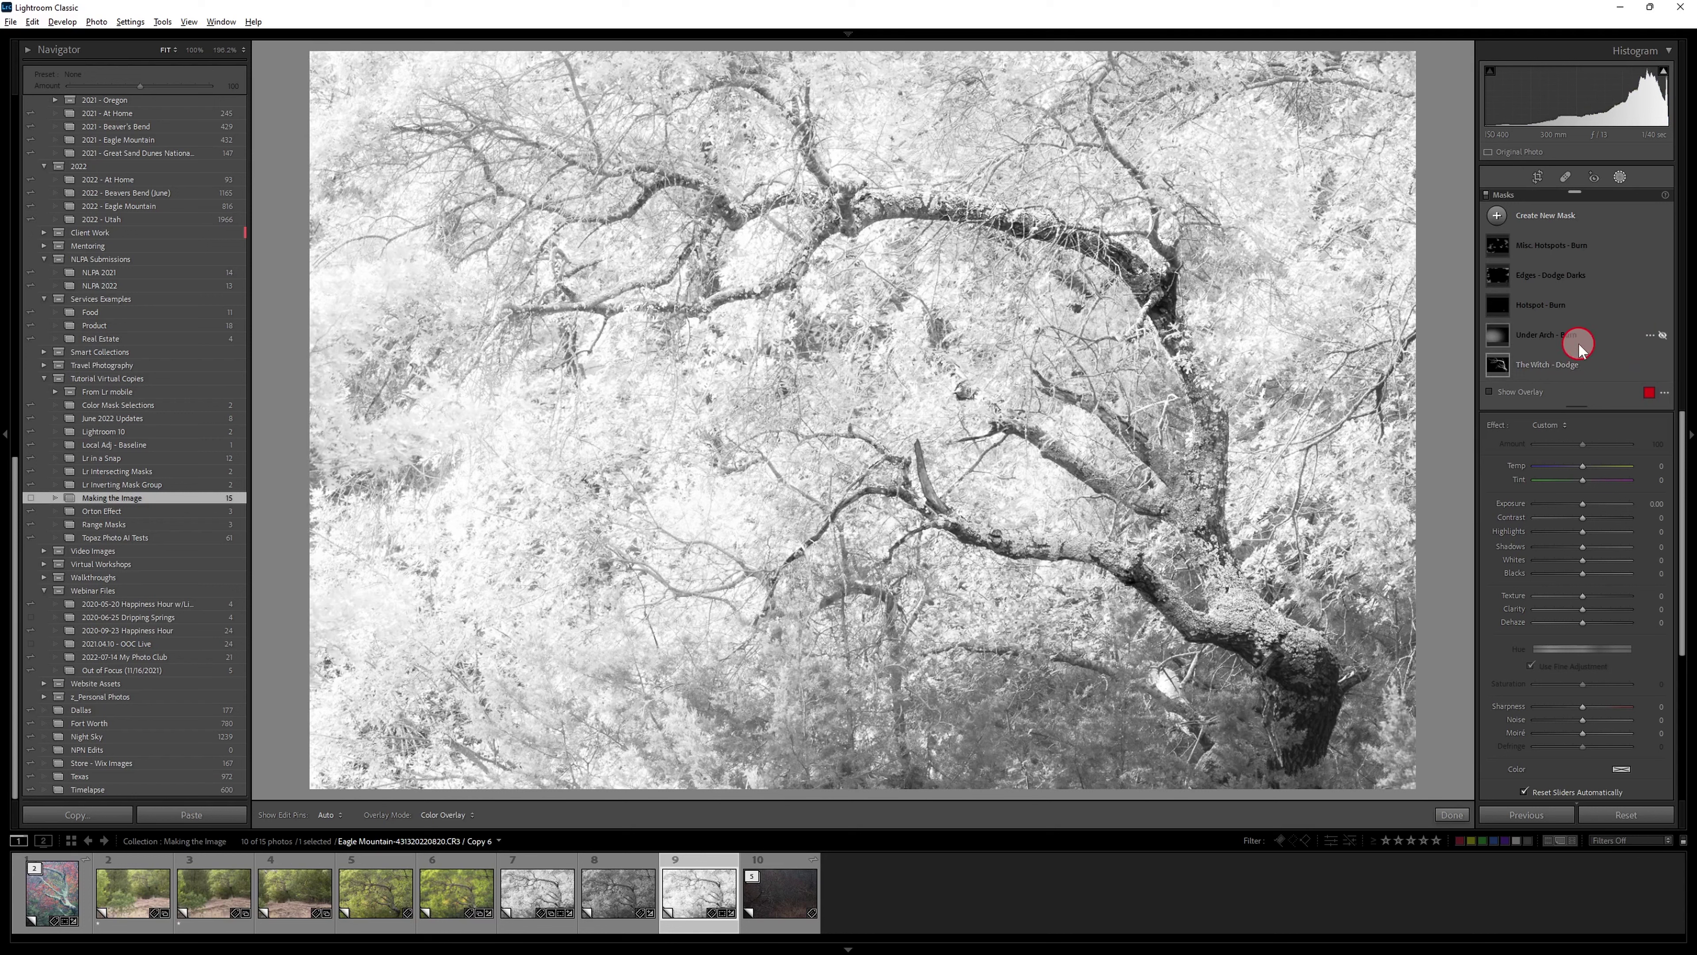
Enable the "Under Arch - Burn" mask, comparing the area beneath the arching branch with the mask on and off
{"action": "left_click", "coordinate": [1662, 335]}
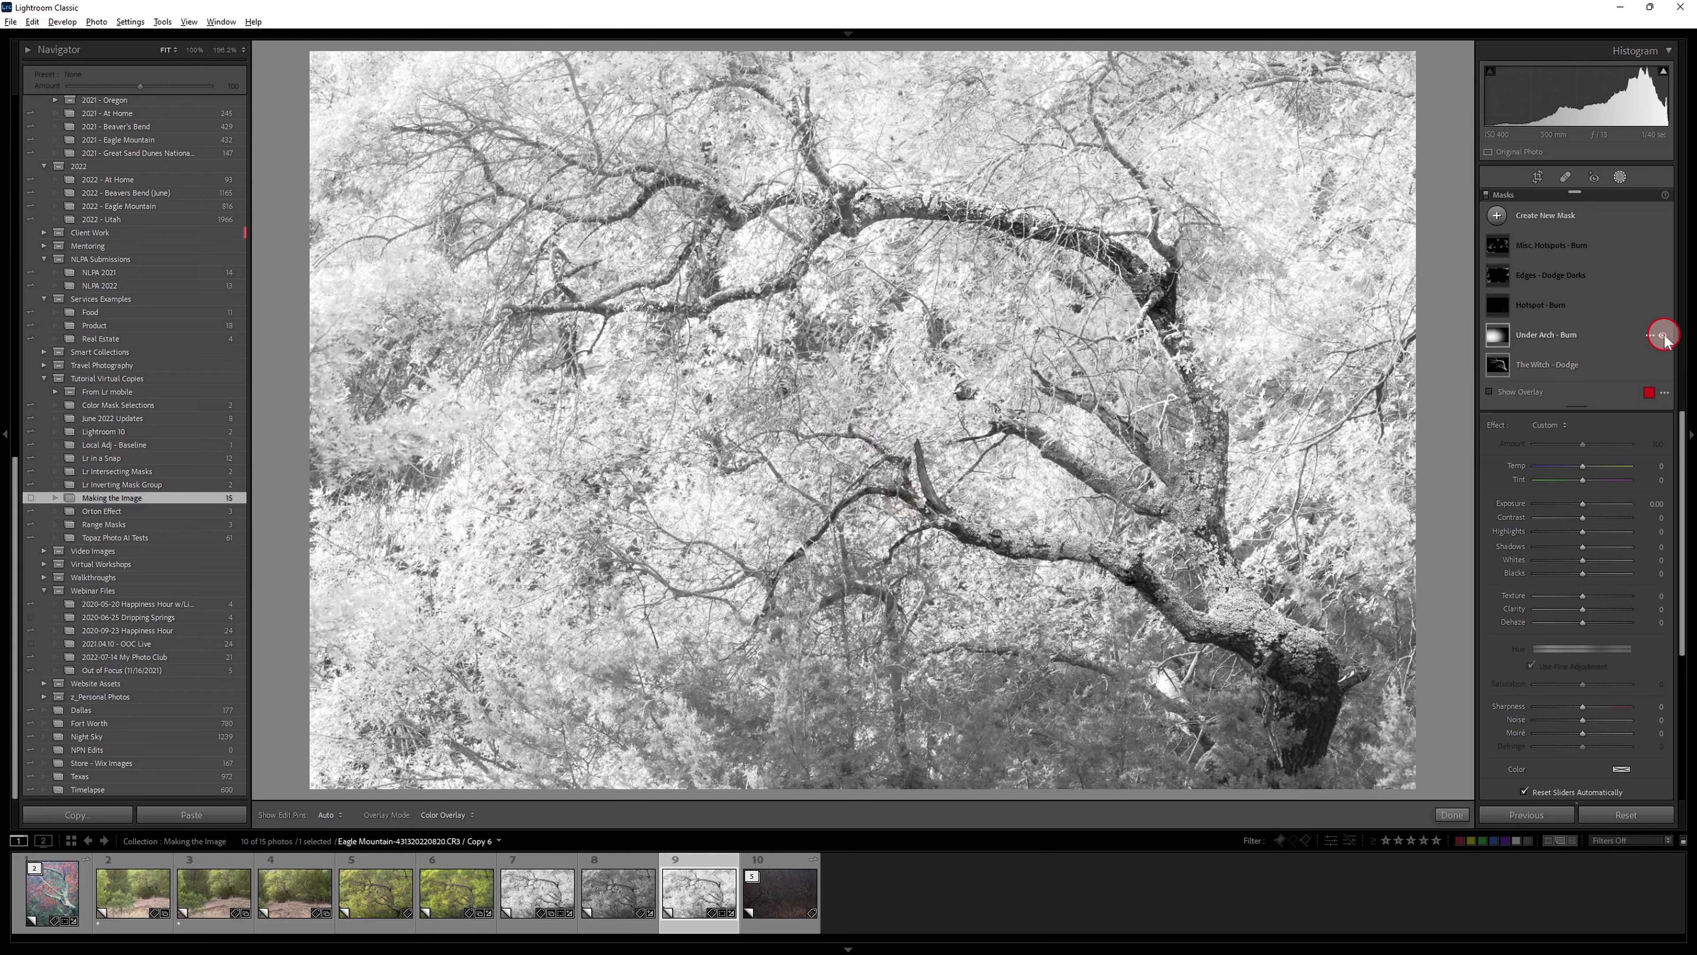
{"action": "left_click", "coordinate": [1662, 335]}
{"action": "left_click", "coordinate": [1664, 335]}
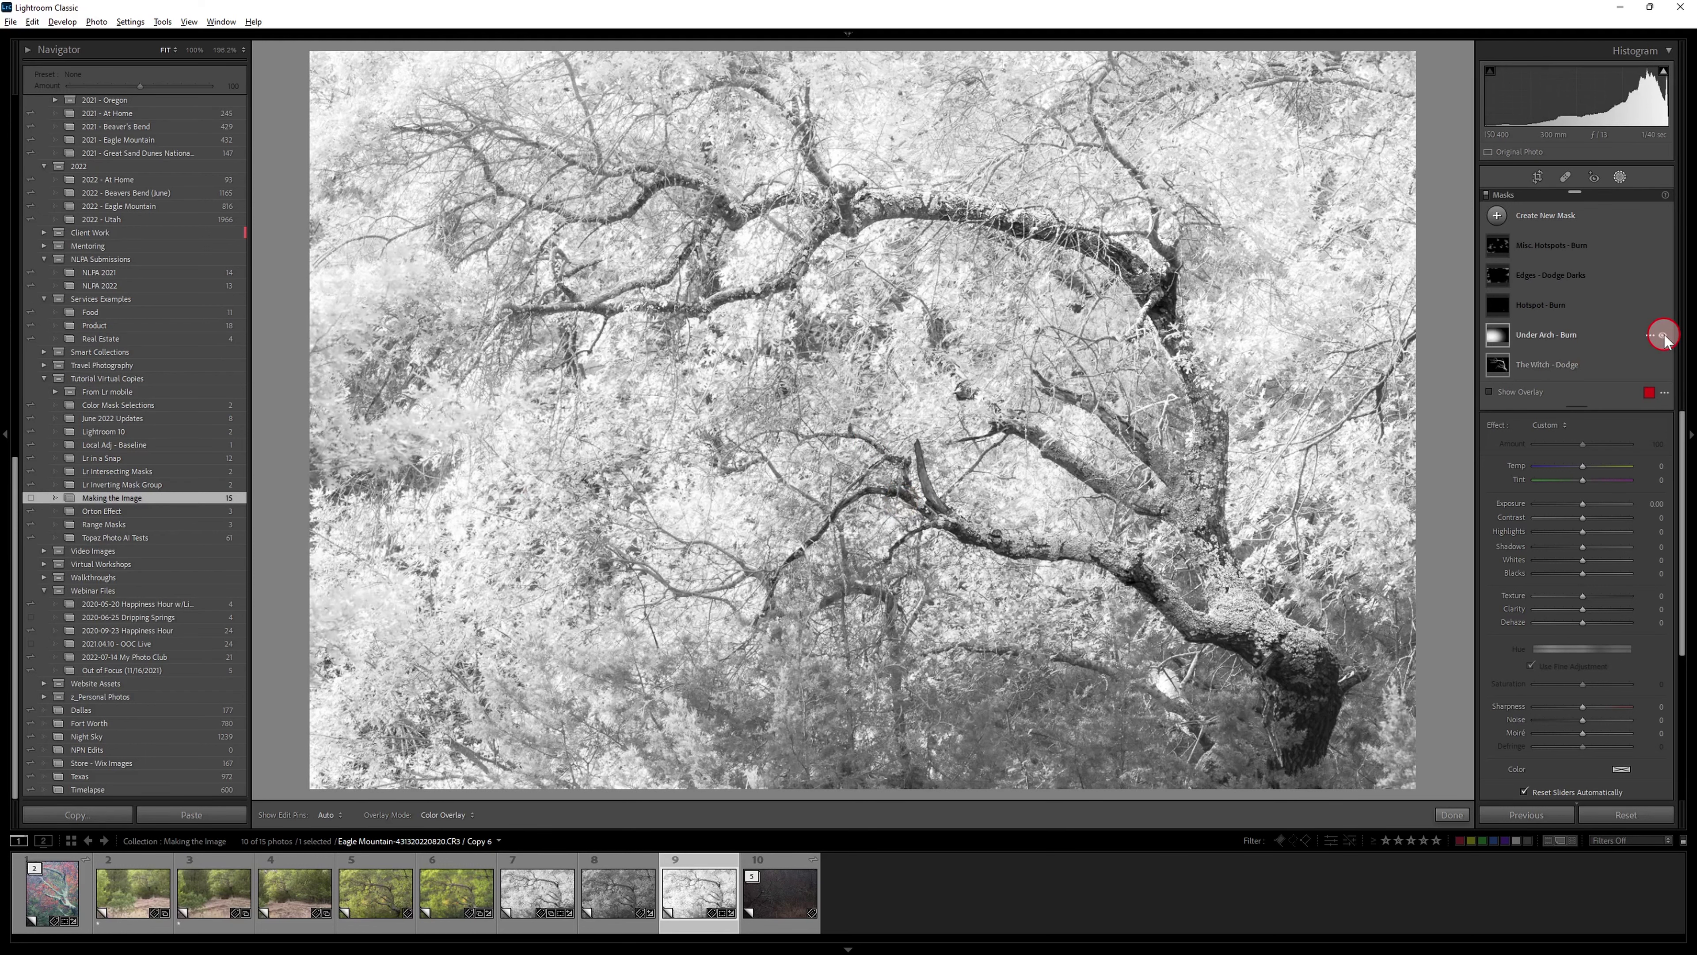
{"action": "left_click", "coordinate": [1663, 336]}
{"action": "left_click", "coordinate": [1664, 335]}
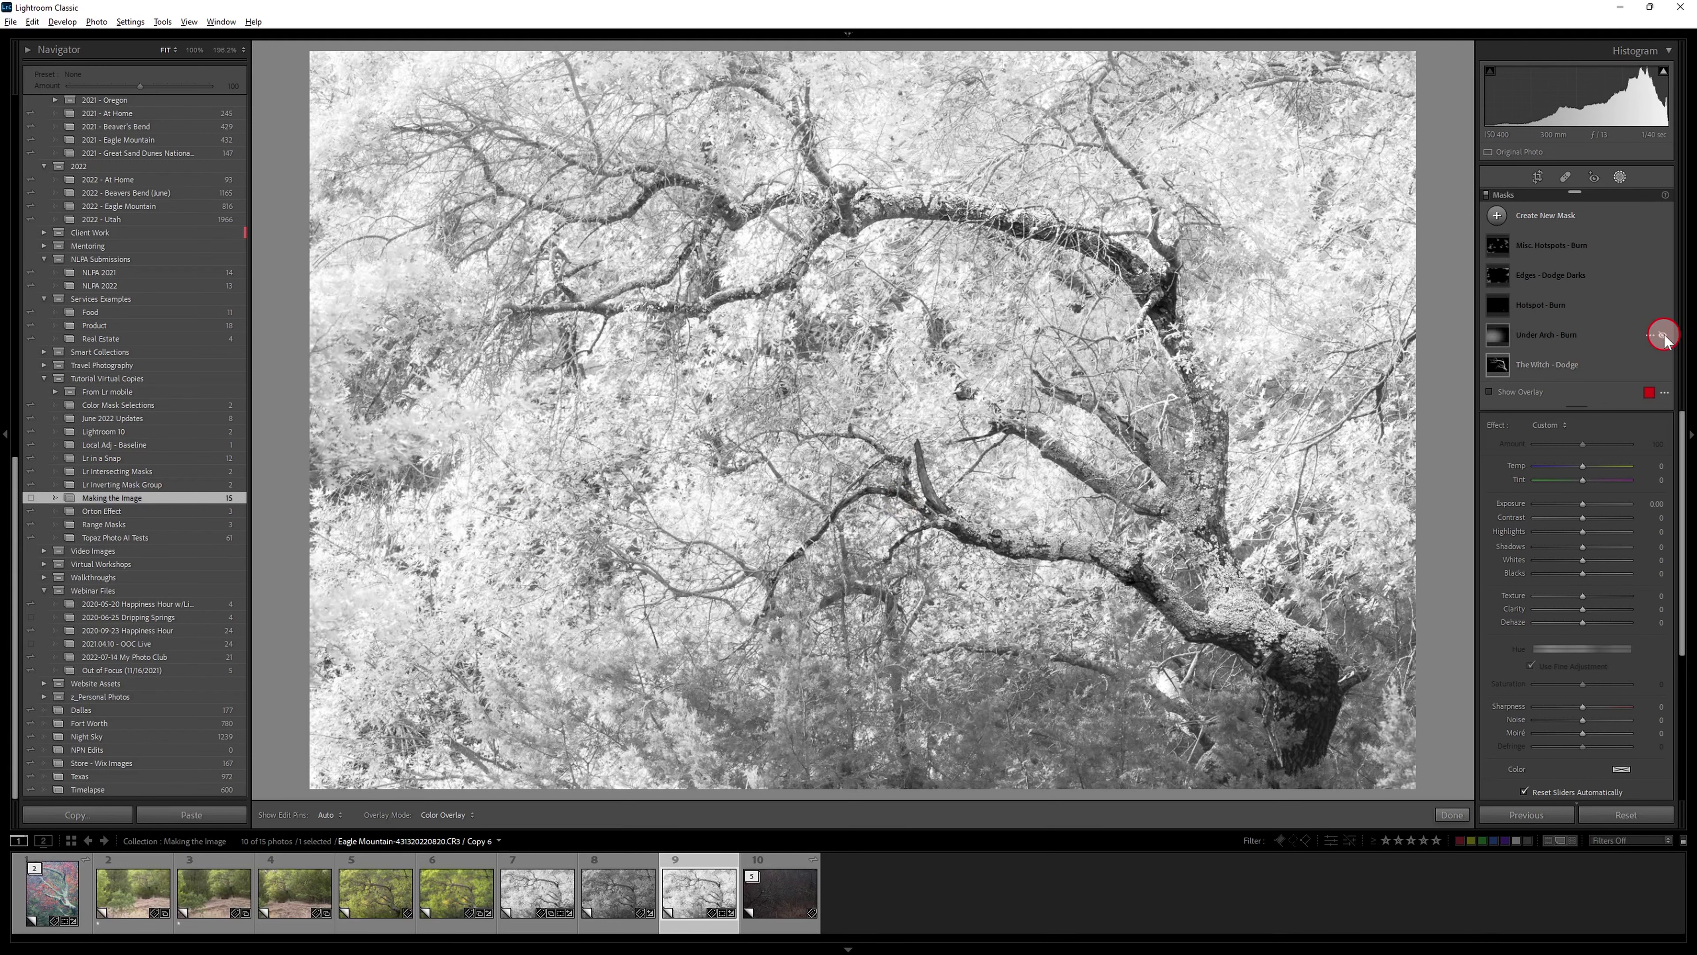
{"action": "left_click", "coordinate": [1663, 336]}
{"action": "left_click", "coordinate": [1663, 335]}
Enable the "Hotspot - Burn" mask, comparing the bright spot beside the lower trunk with and without it
{"action": "left_click", "coordinate": [1663, 306]}
{"action": "left_click", "coordinate": [1662, 306]}
{"action": "left_click", "coordinate": [1662, 306]}
{"action": "left_click", "coordinate": [1662, 306]}
{"action": "left_click", "coordinate": [1663, 306]}
{"action": "left_click", "coordinate": [1662, 306]}
{"action": "left_click", "coordinate": [1663, 305]}
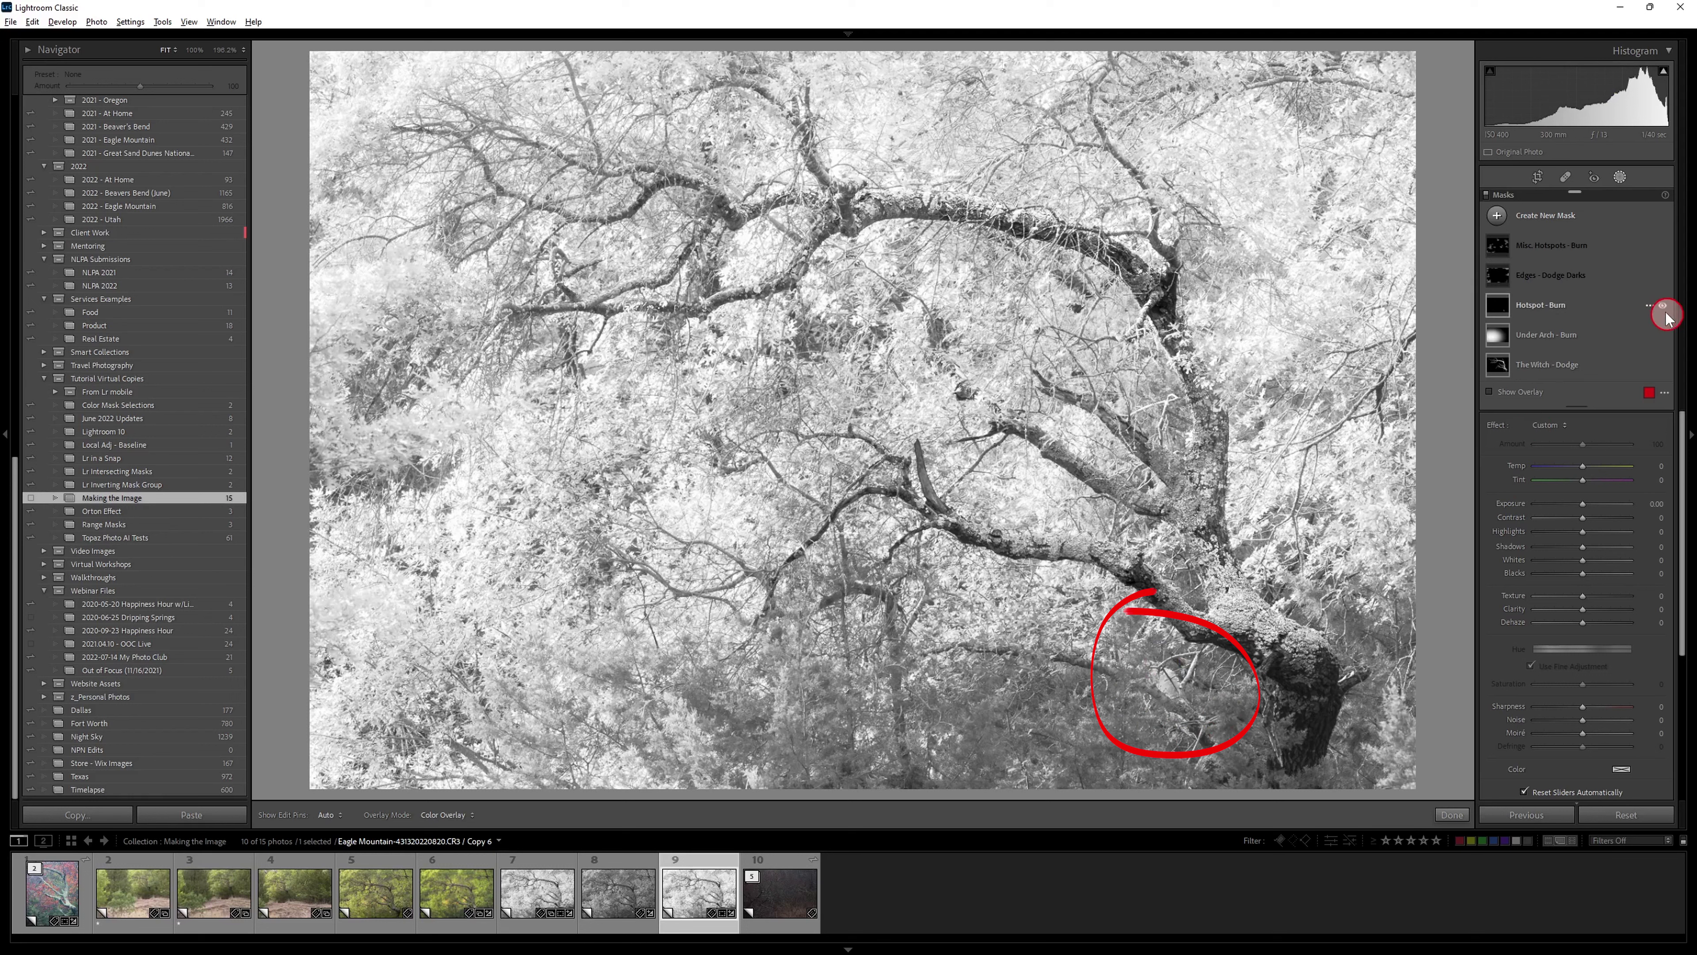
{"action": "left_click", "coordinate": [1662, 306]}
{"action": "left_click", "coordinate": [1662, 305]}
{"action": "left_click", "coordinate": [1662, 305]}
{"action": "left_click", "coordinate": [1663, 305]}
{"action": "left_click", "coordinate": [1662, 305]}
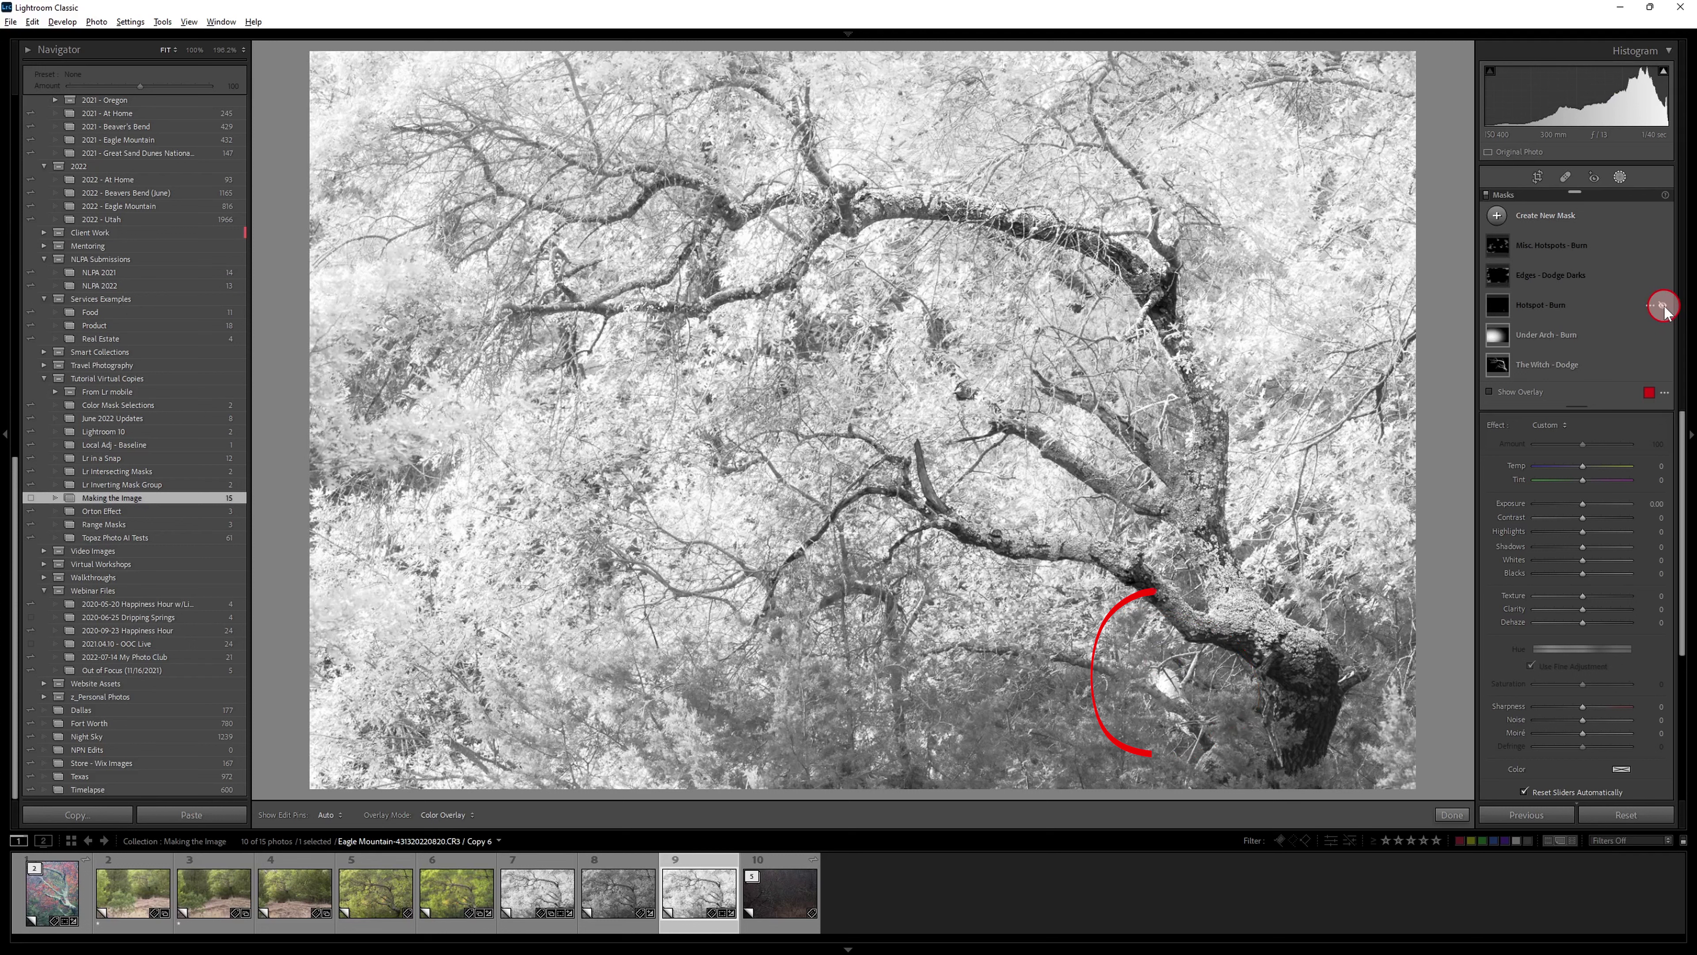
{"action": "left_click", "coordinate": [1663, 306]}
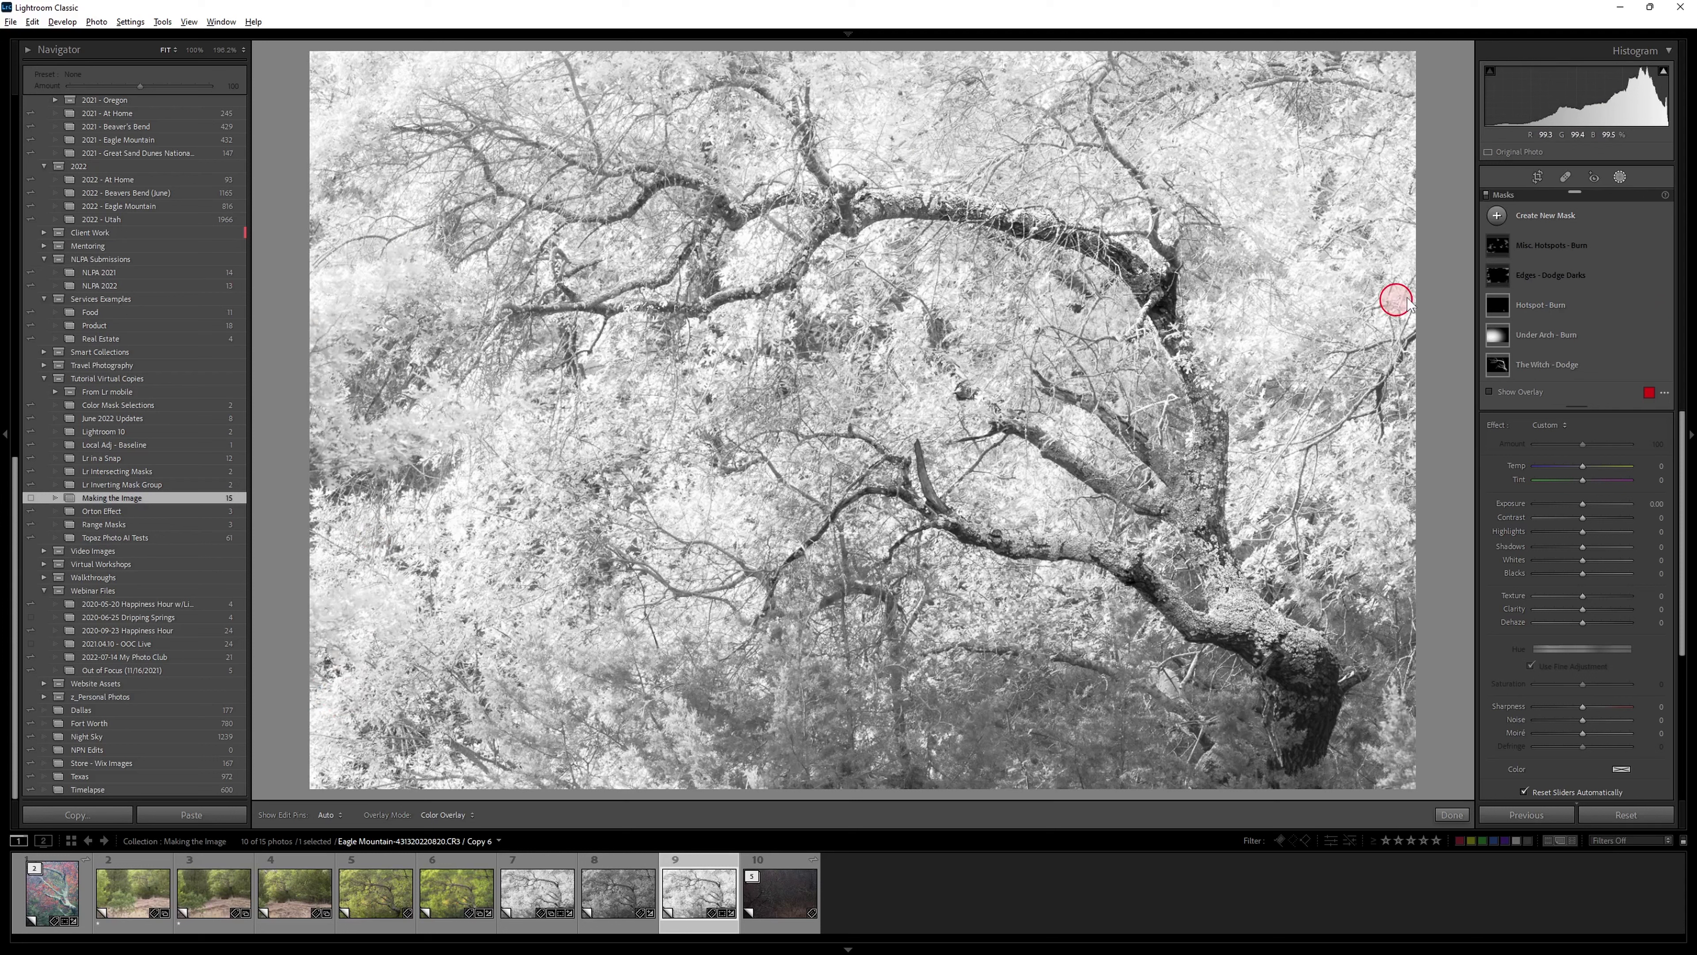
Enable the "Edges - Dodge Darks" mask after comparing the dark areas along the photo's edges with and without it
{"action": "left_click", "coordinate": [1662, 276]}
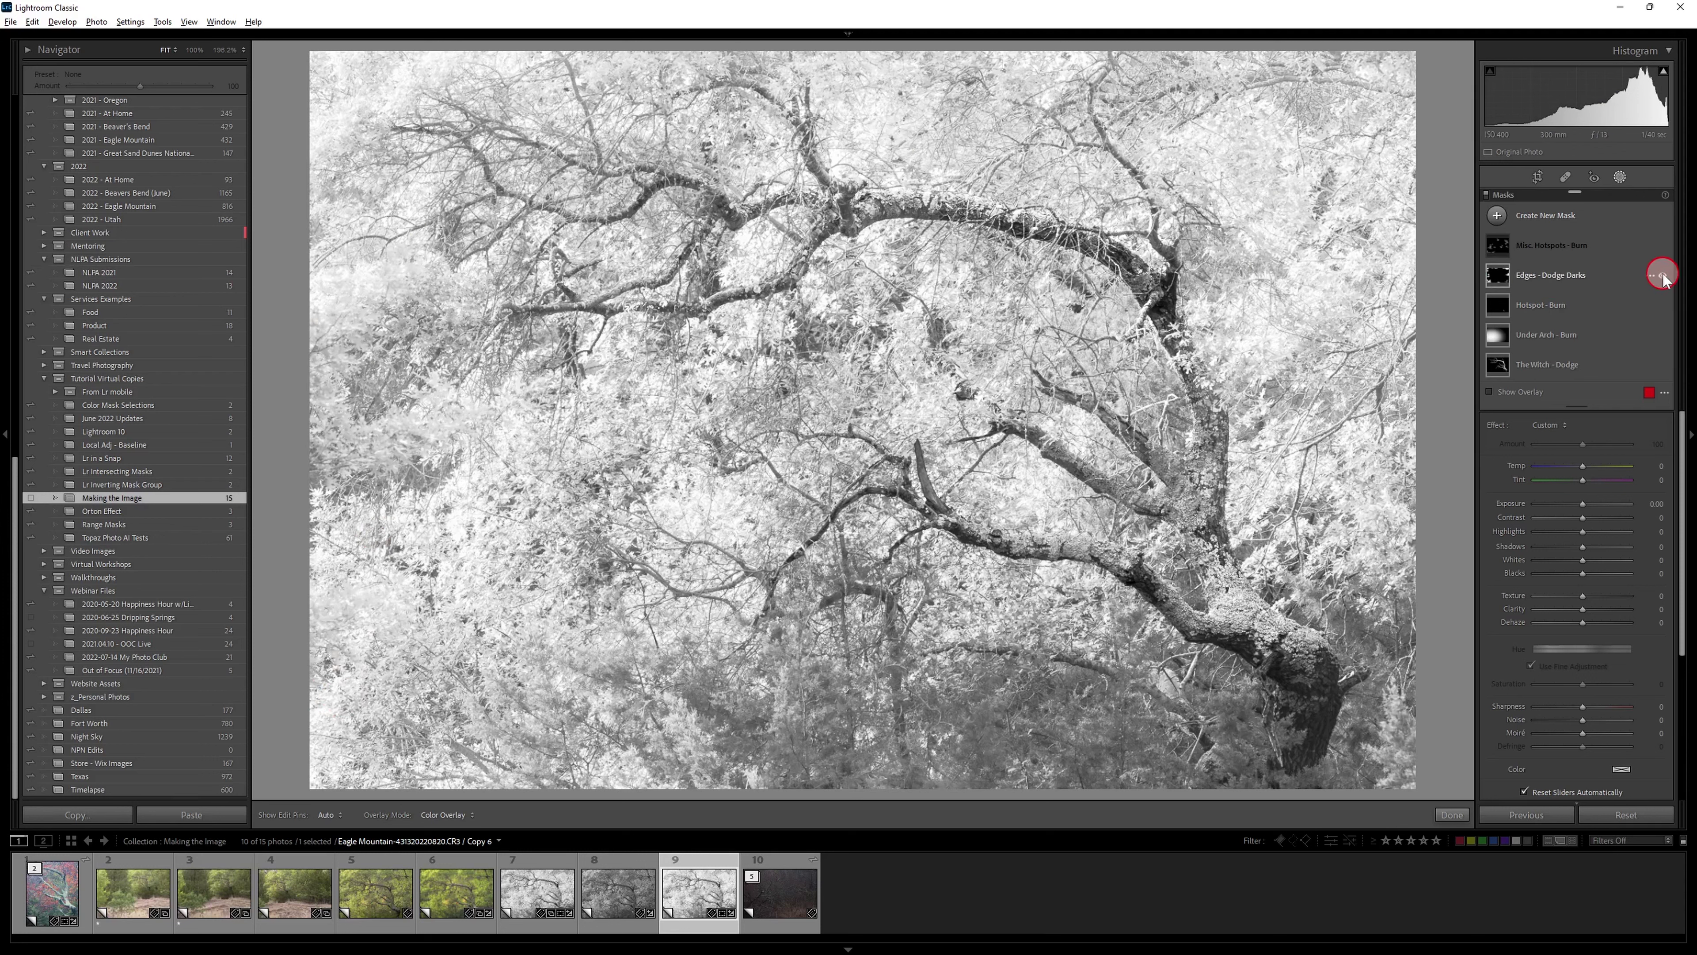
{"action": "left_click", "coordinate": [1663, 277]}
{"action": "left_click", "coordinate": [1663, 276]}
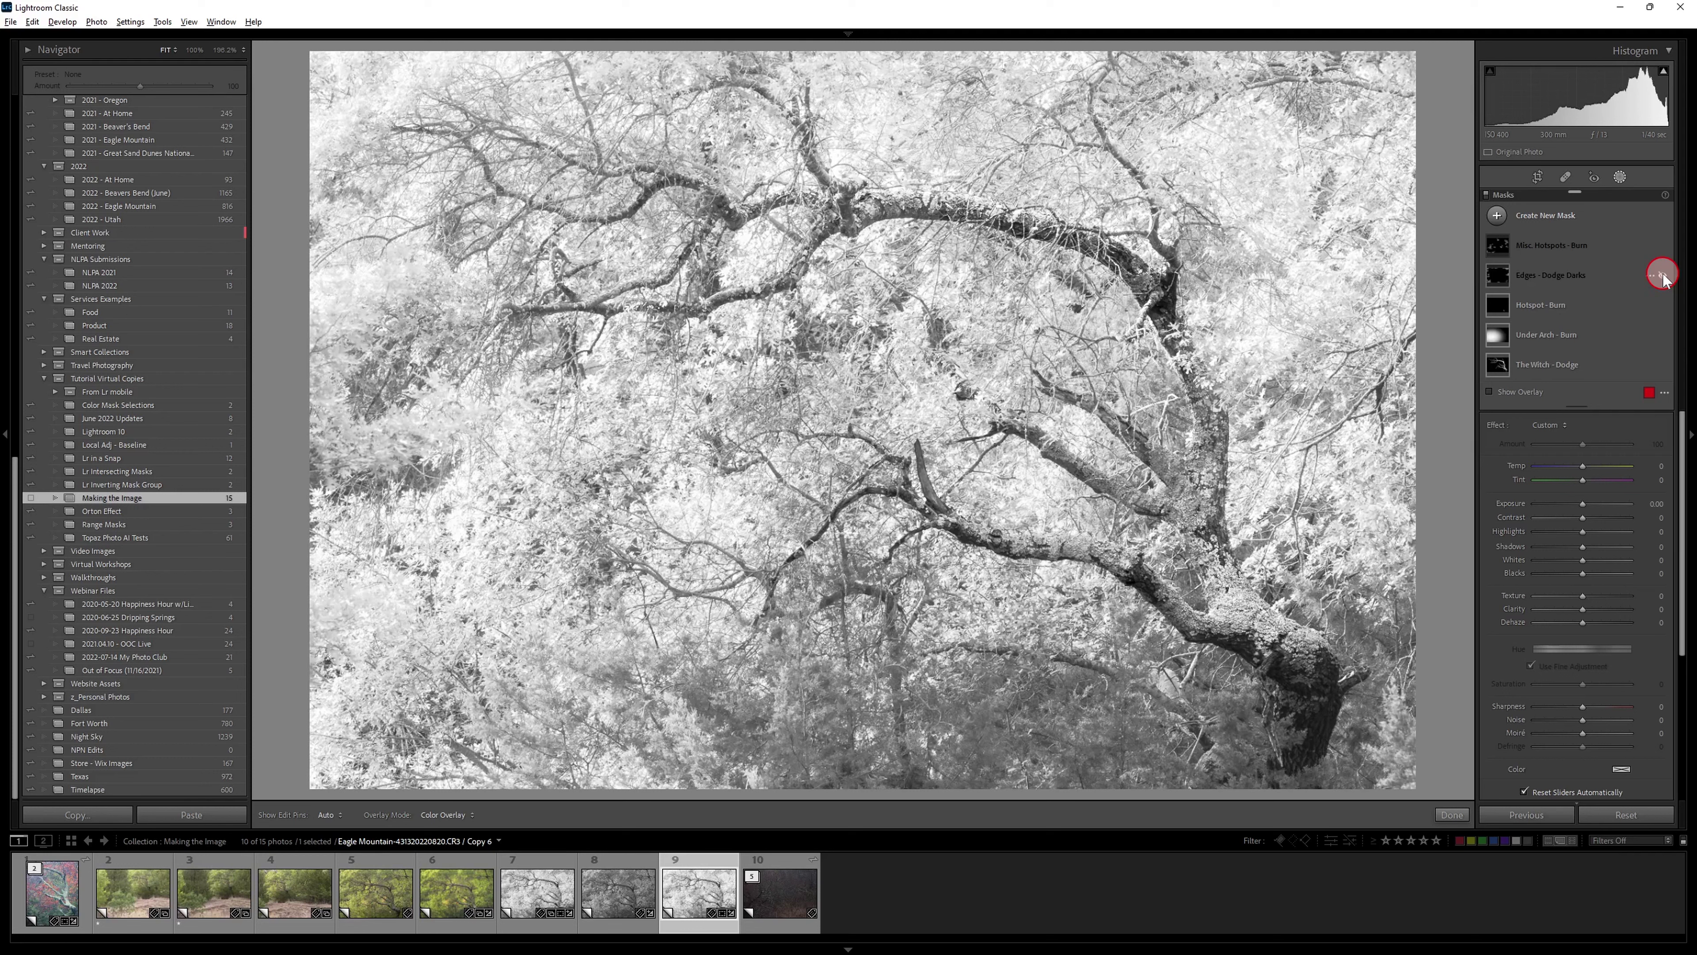
{"action": "left_click", "coordinate": [1662, 276]}
{"action": "left_click", "coordinate": [1662, 277]}
{"action": "left_click", "coordinate": [1663, 276]}
{"action": "left_click", "coordinate": [1663, 276]}
{"action": "left_click", "coordinate": [1662, 276]}
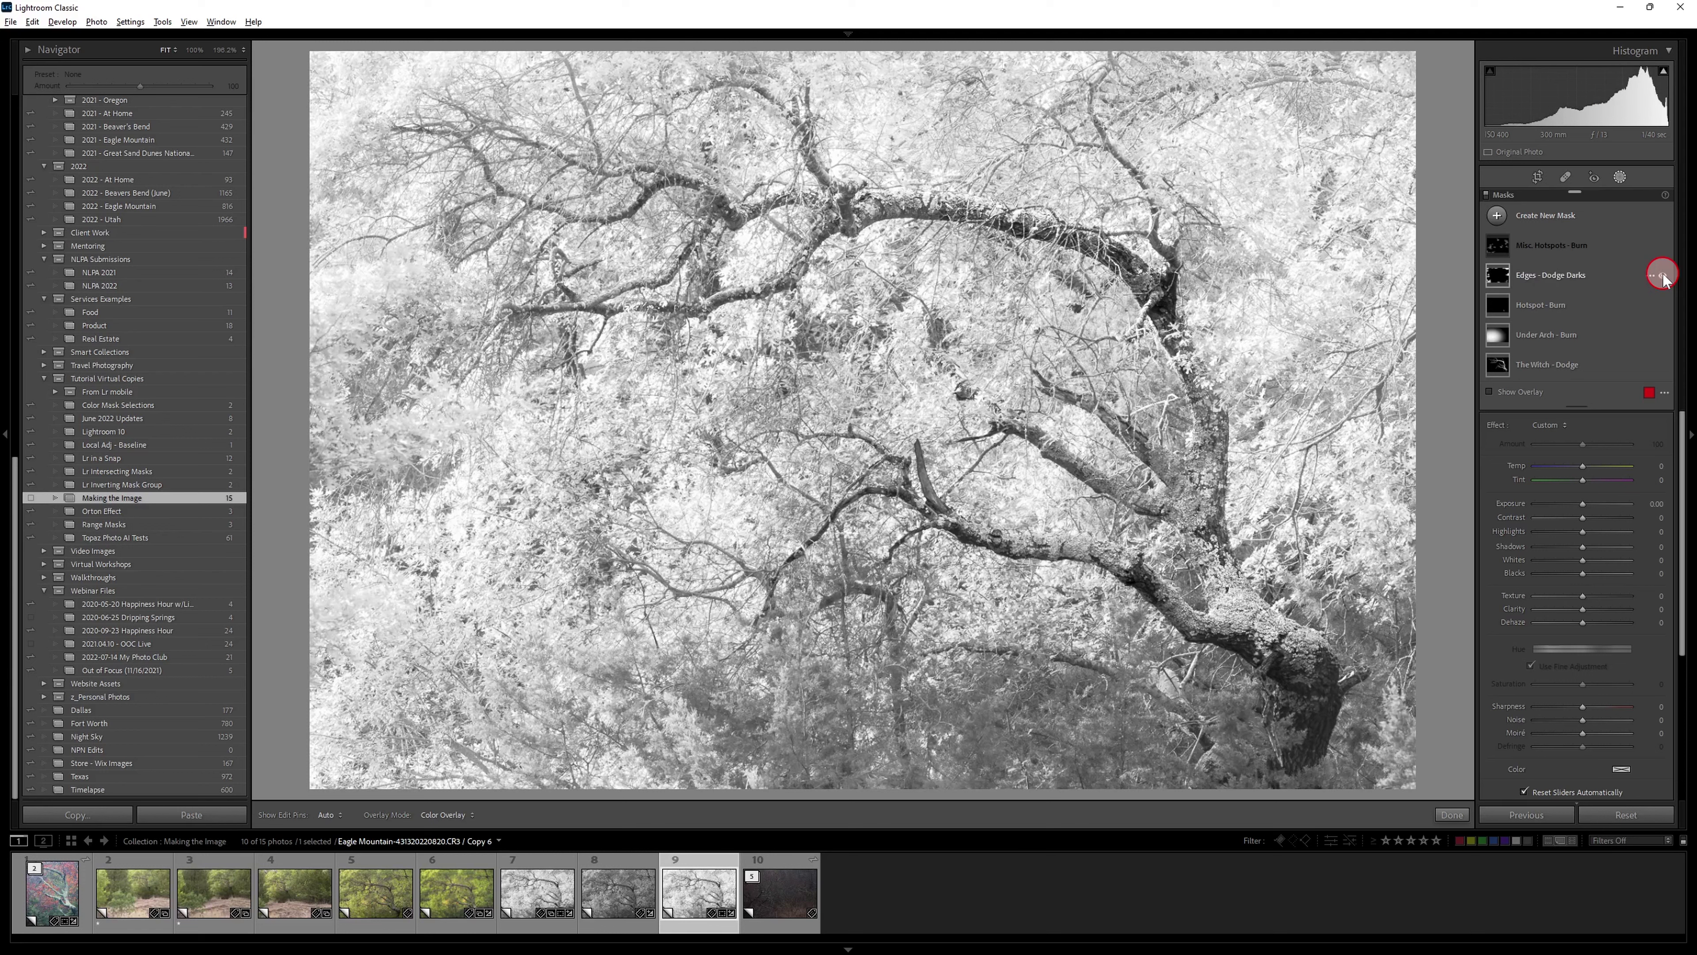
{"action": "left_click", "coordinate": [1663, 277]}
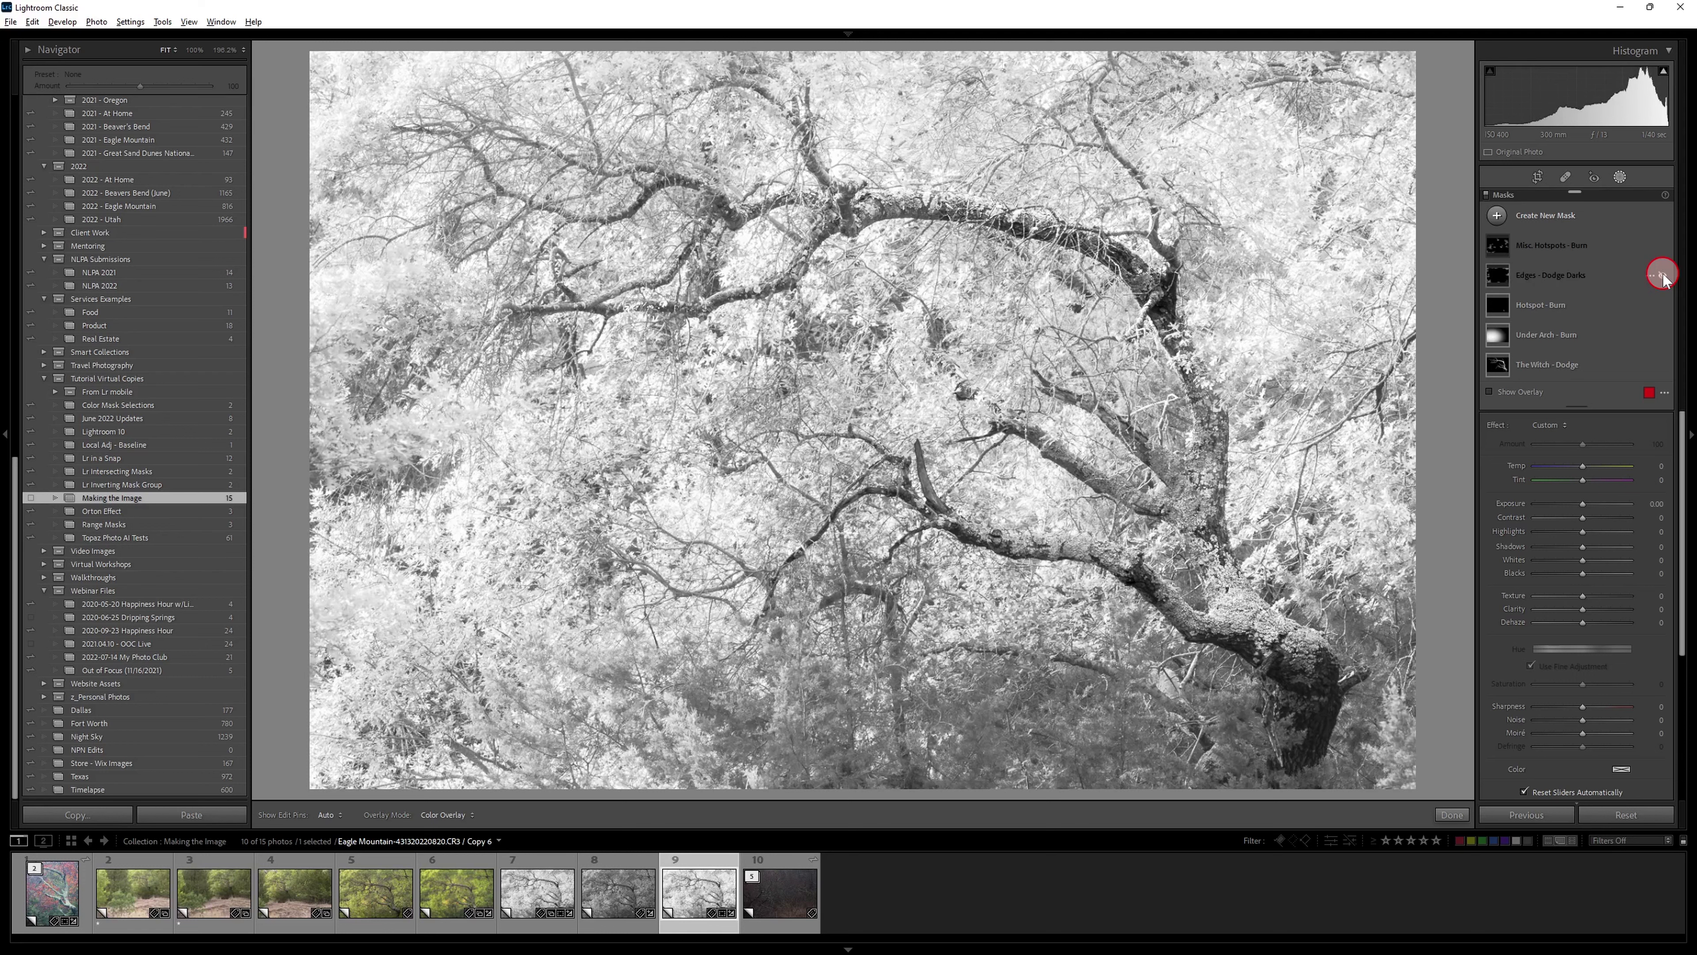
{"action": "left_click", "coordinate": [1662, 277]}
{"action": "left_click", "coordinate": [1663, 276]}
{"action": "left_click", "coordinate": [1663, 277]}
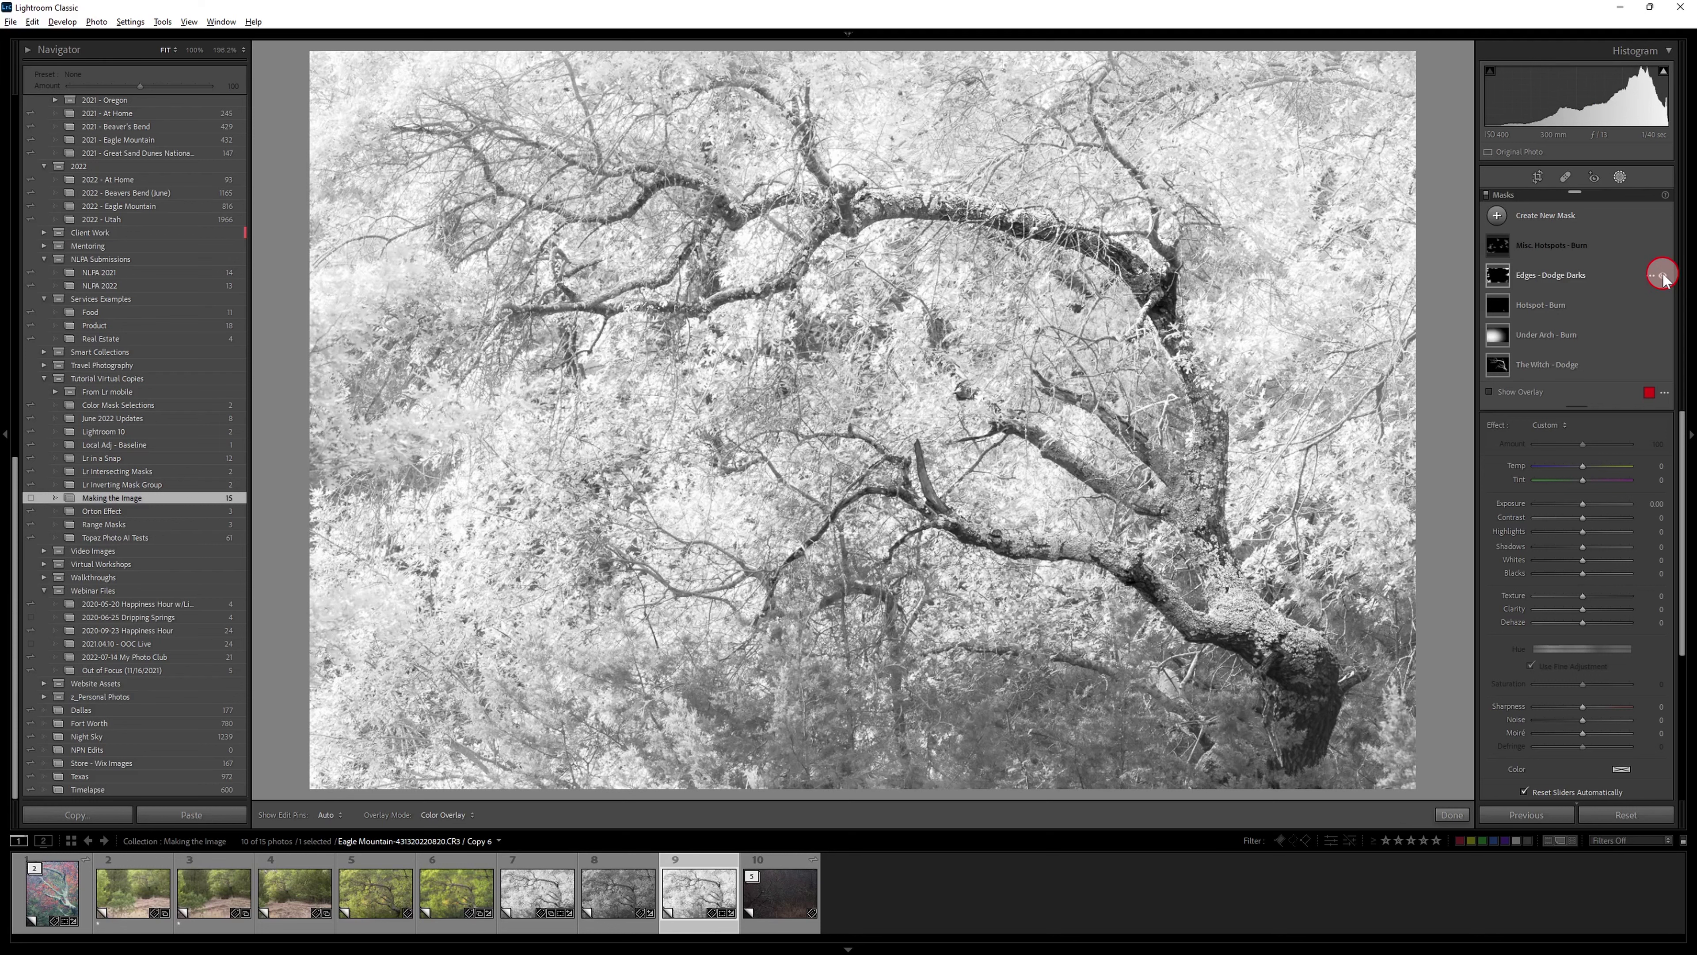
{"action": "left_click", "coordinate": [1663, 276]}
{"action": "left_click", "coordinate": [1662, 276]}
Enable the "Misc. Hotspots - Burn" mask after comparing the scattered bright spots with the mask on and off
{"action": "mouse_move", "coordinate": [1610, 338]}
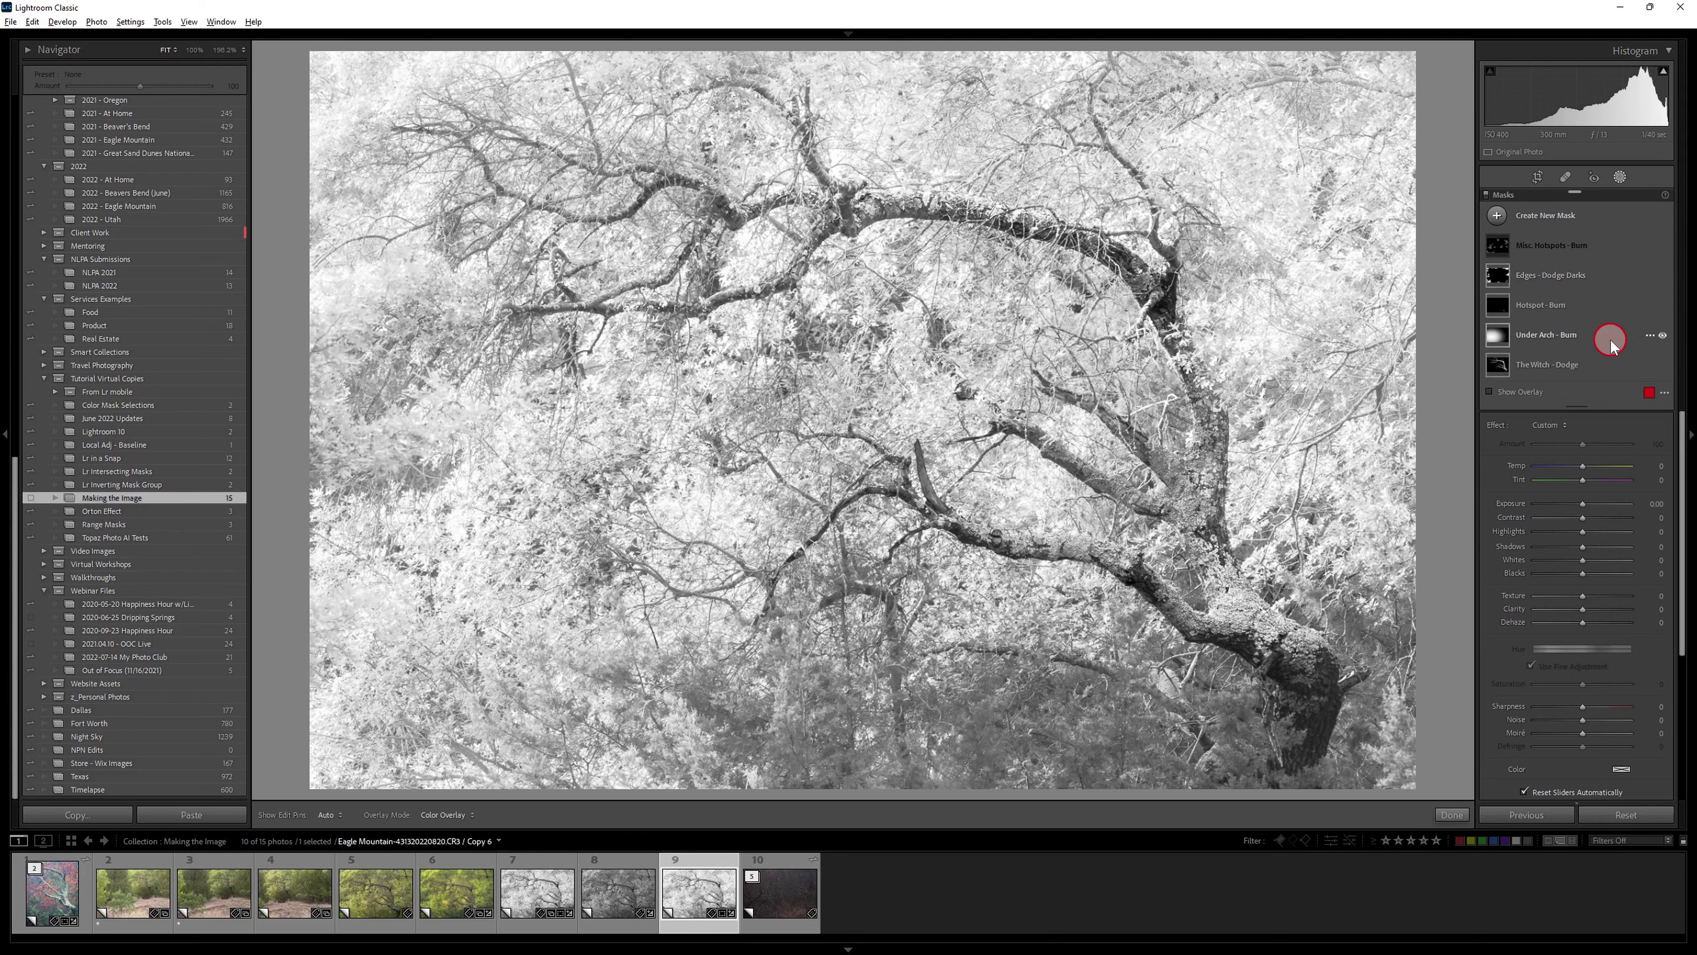
{"action": "mouse_move", "coordinate": [1593, 309]}
{"action": "mouse_move", "coordinate": [1576, 246]}
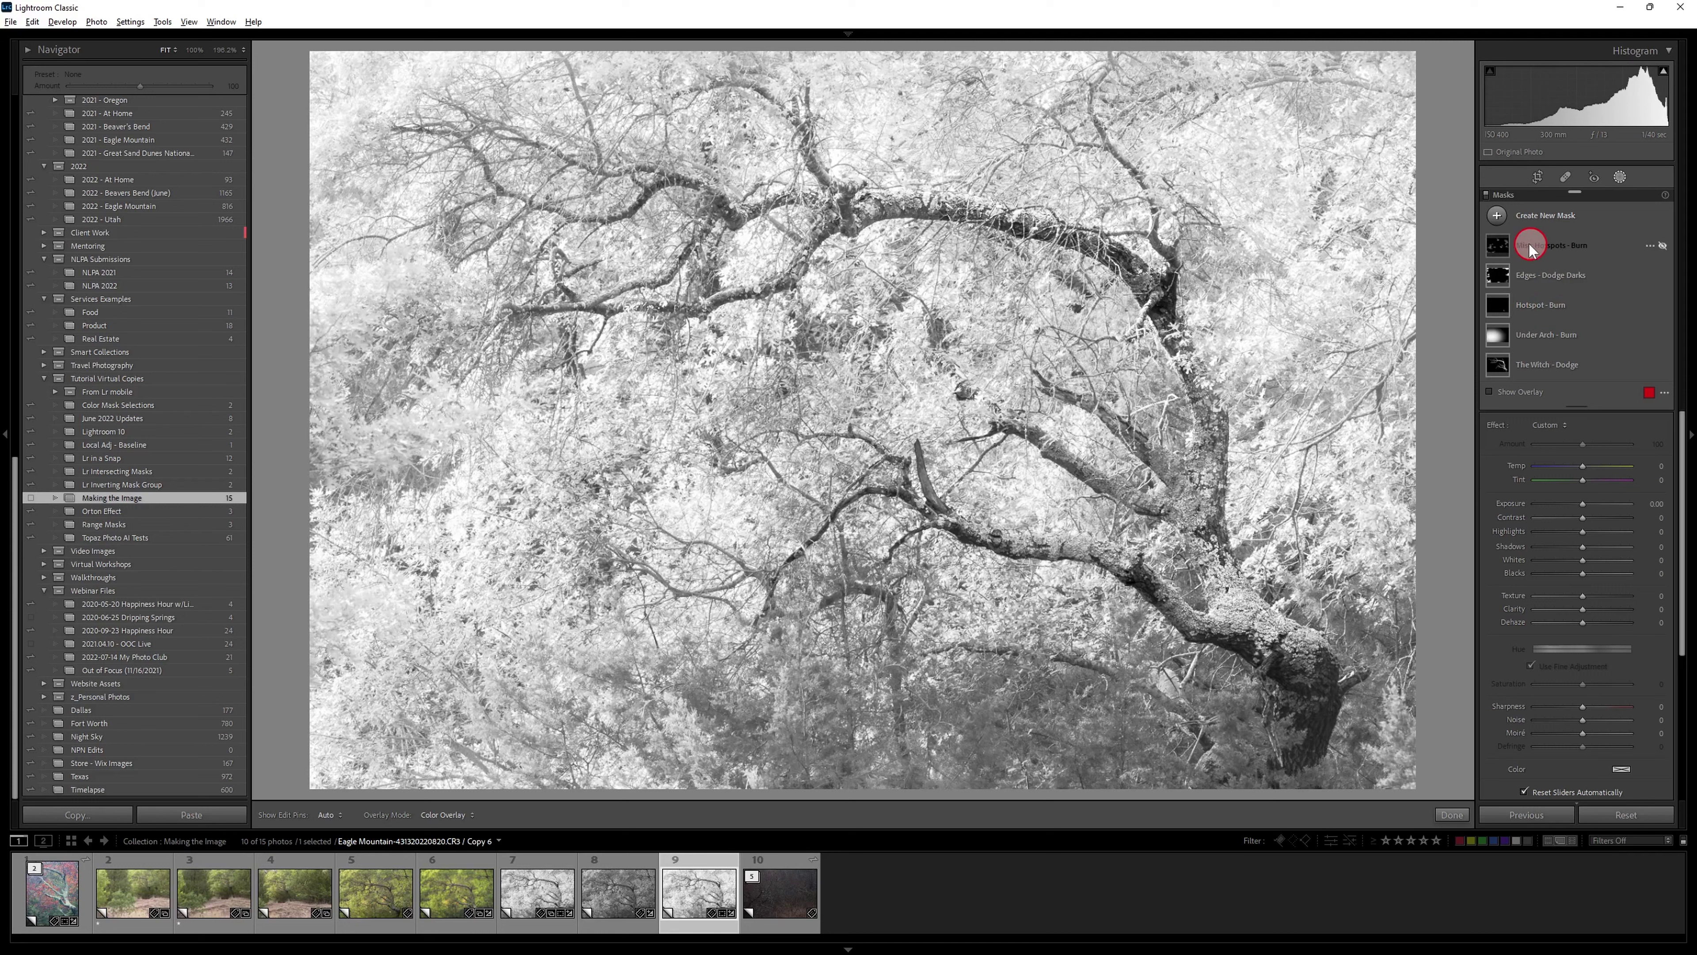
{"action": "left_click", "coordinate": [1661, 246]}
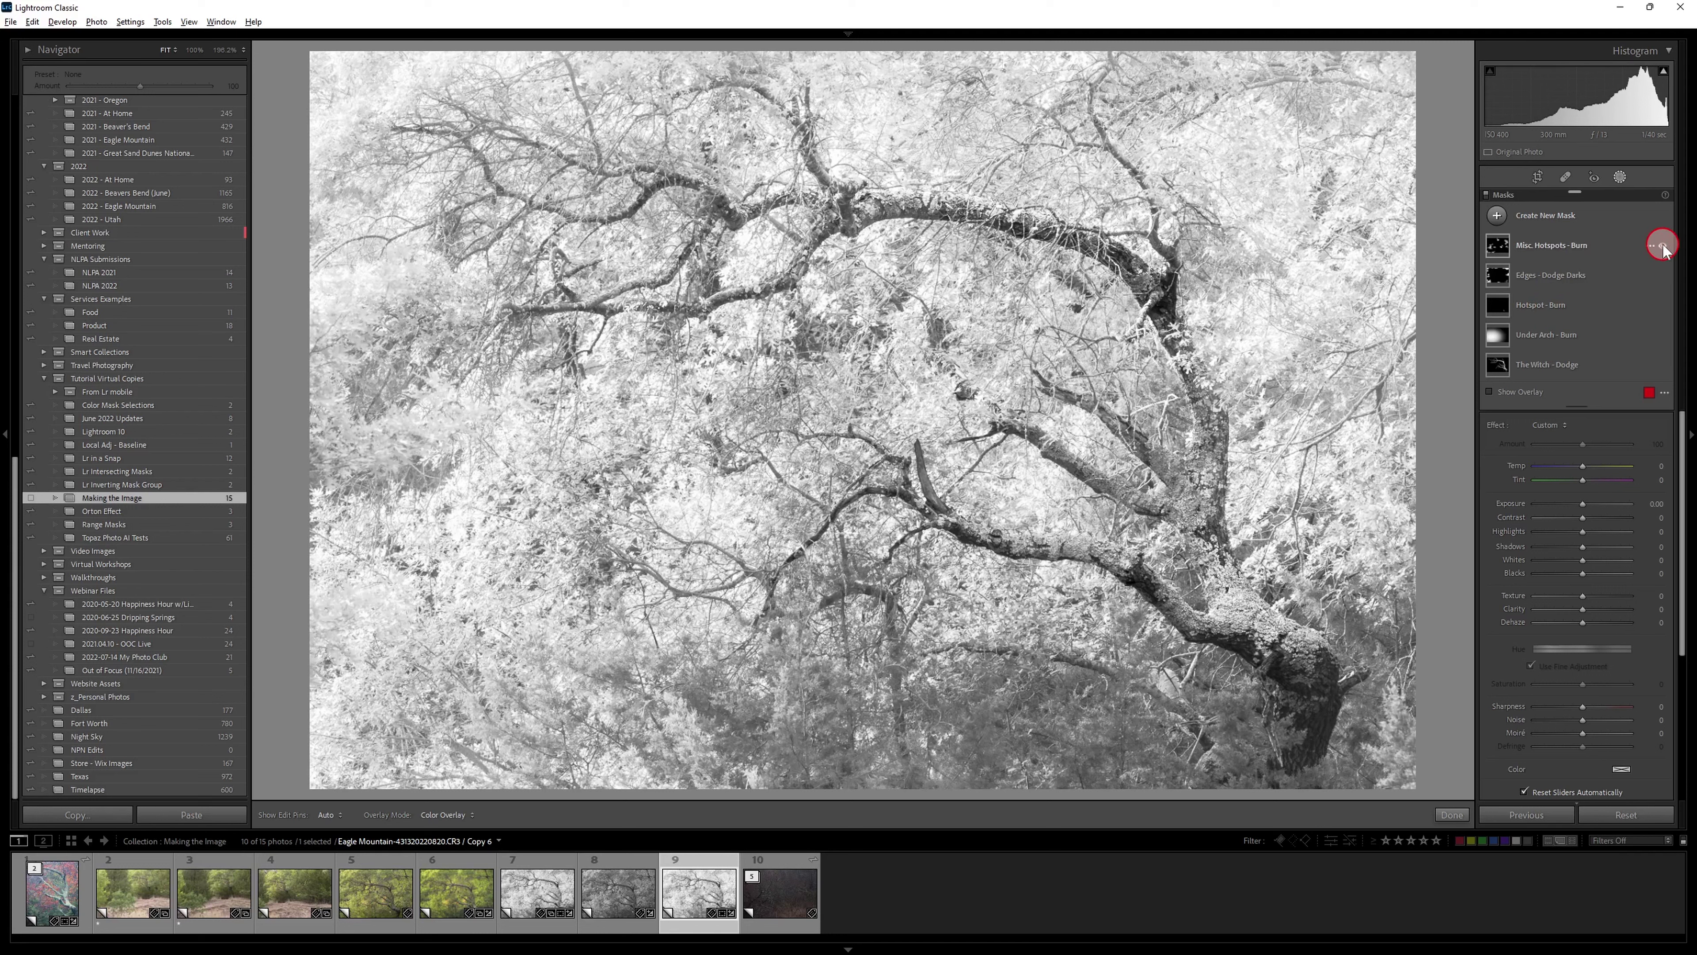
{"action": "left_click", "coordinate": [1661, 246]}
{"action": "left_click", "coordinate": [1661, 246]}
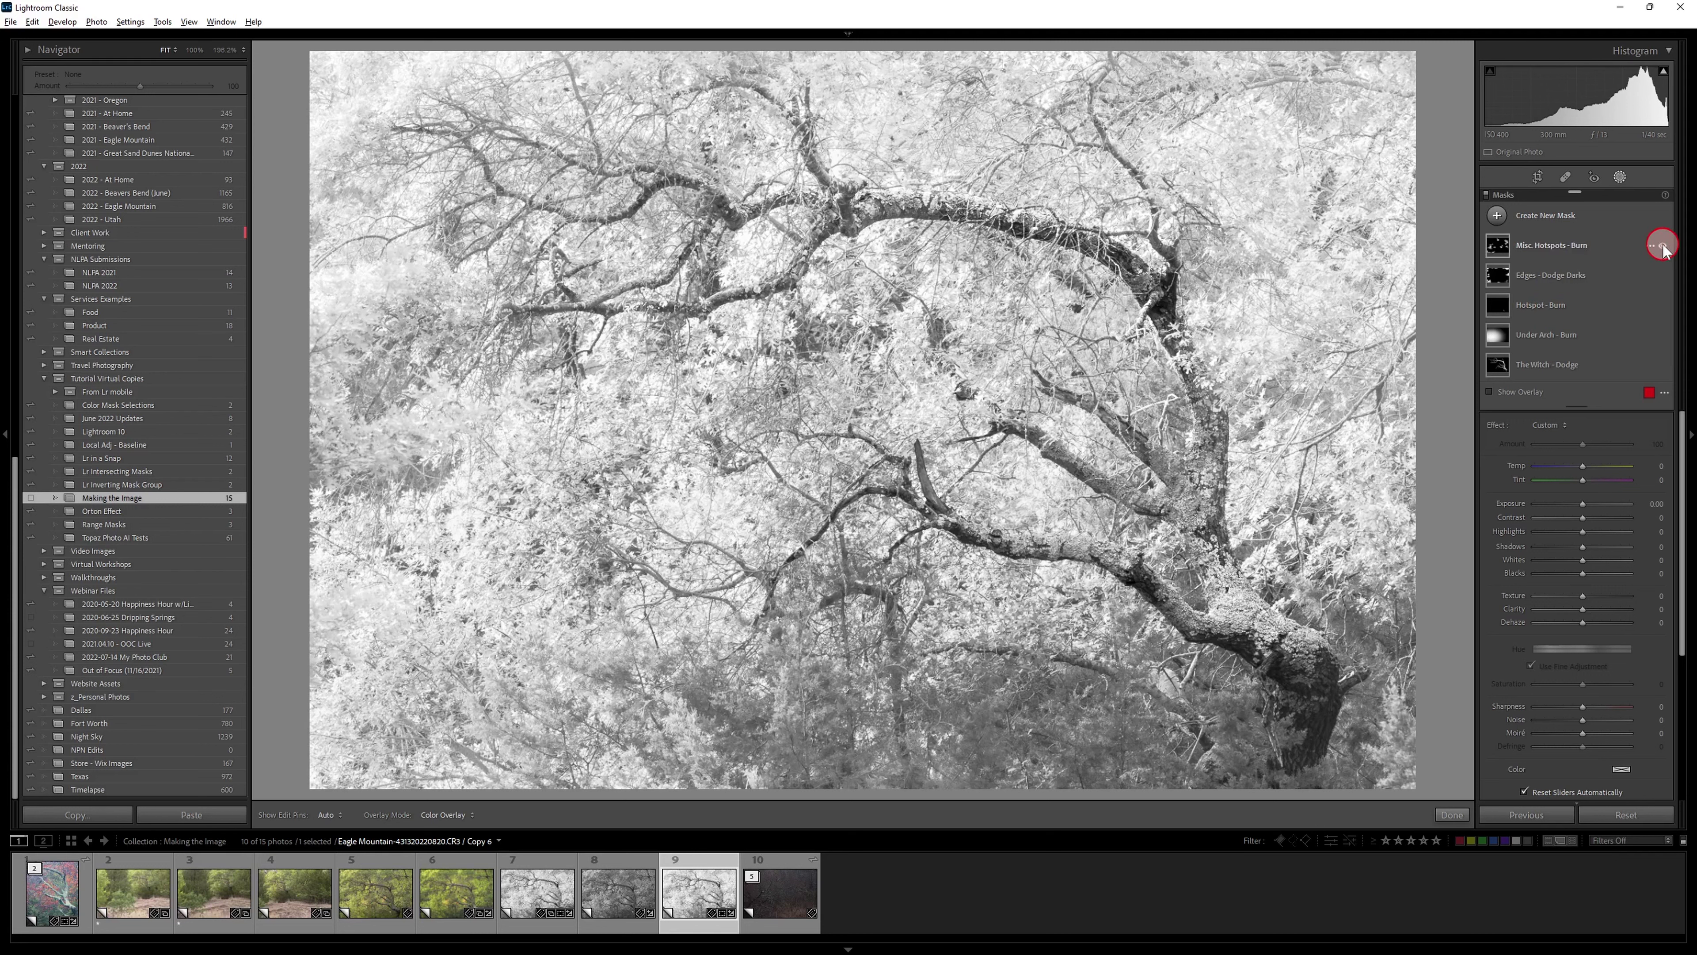
{"action": "left_click", "coordinate": [1661, 246]}
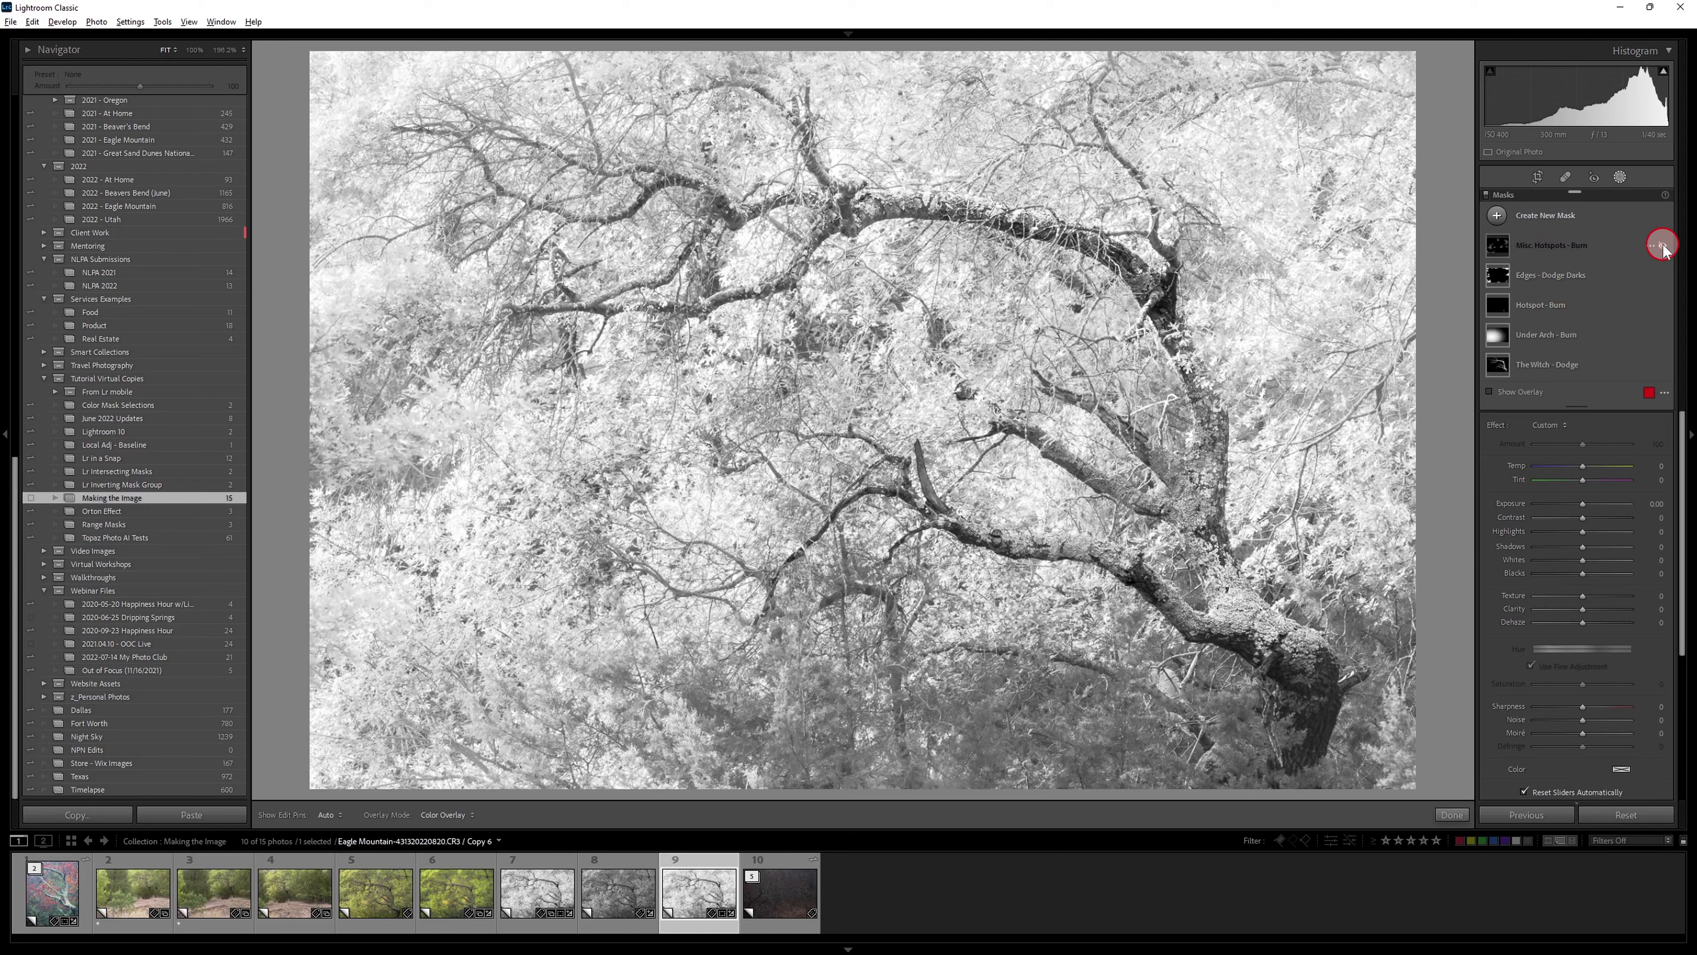
{"action": "left_click", "coordinate": [1661, 246]}
{"action": "left_click", "coordinate": [1661, 246]}
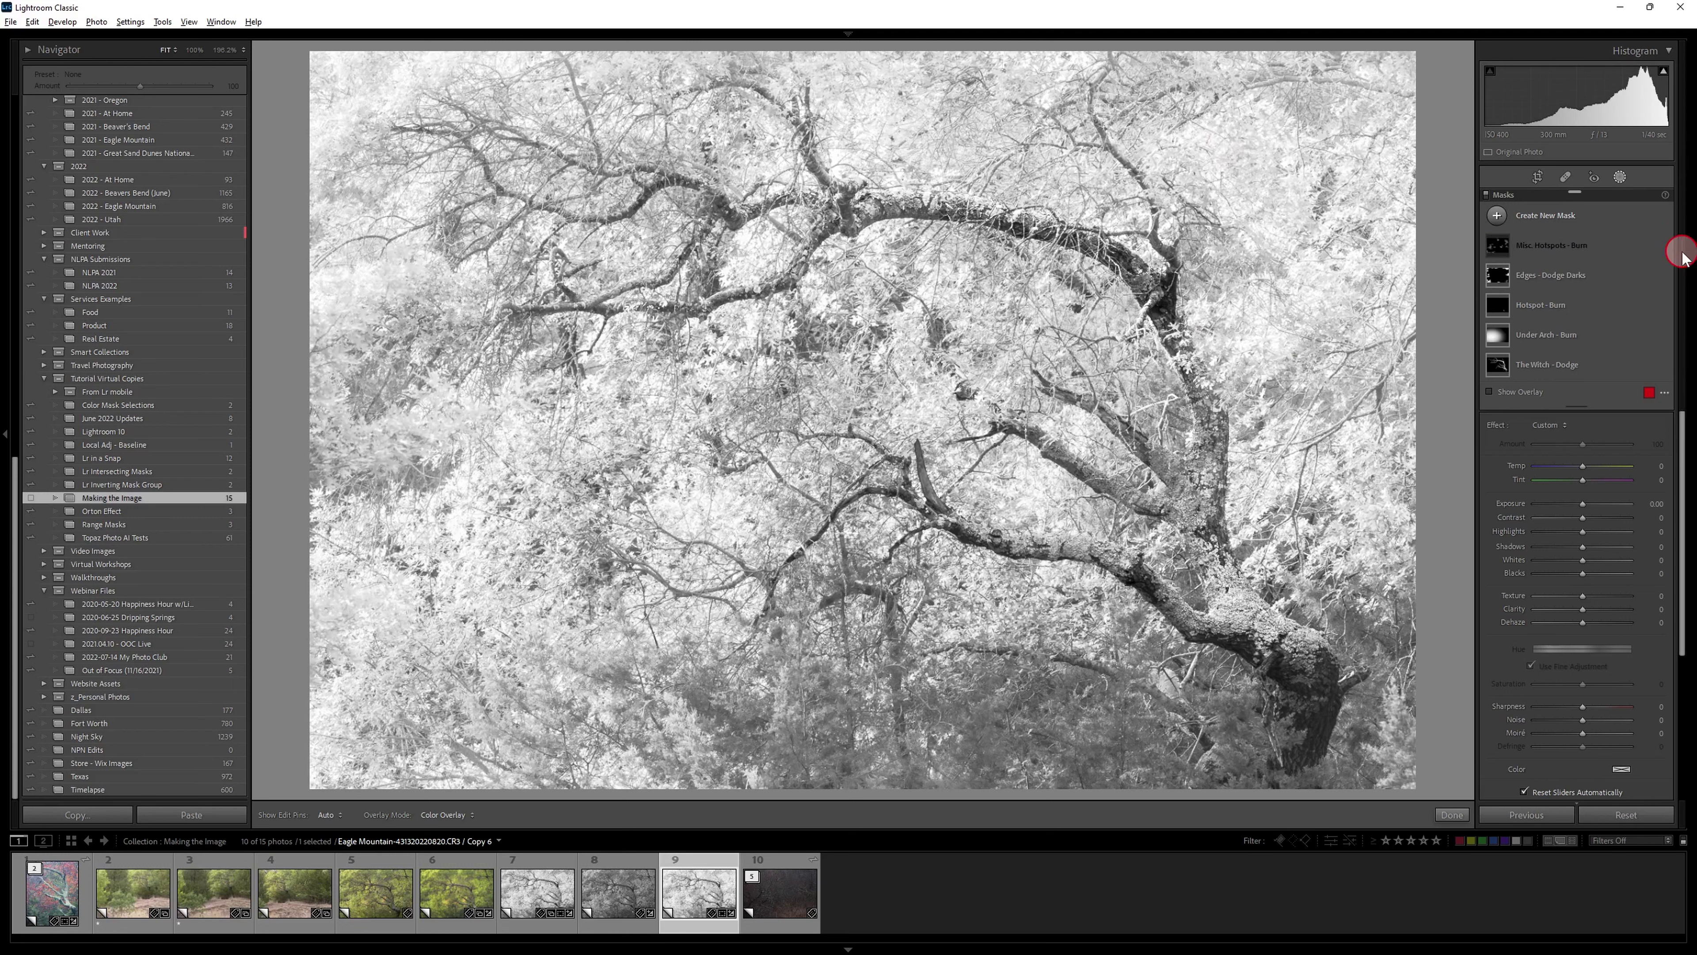
{"action": "left_click", "coordinate": [1663, 246]}
{"action": "left_click", "coordinate": [1662, 246]}
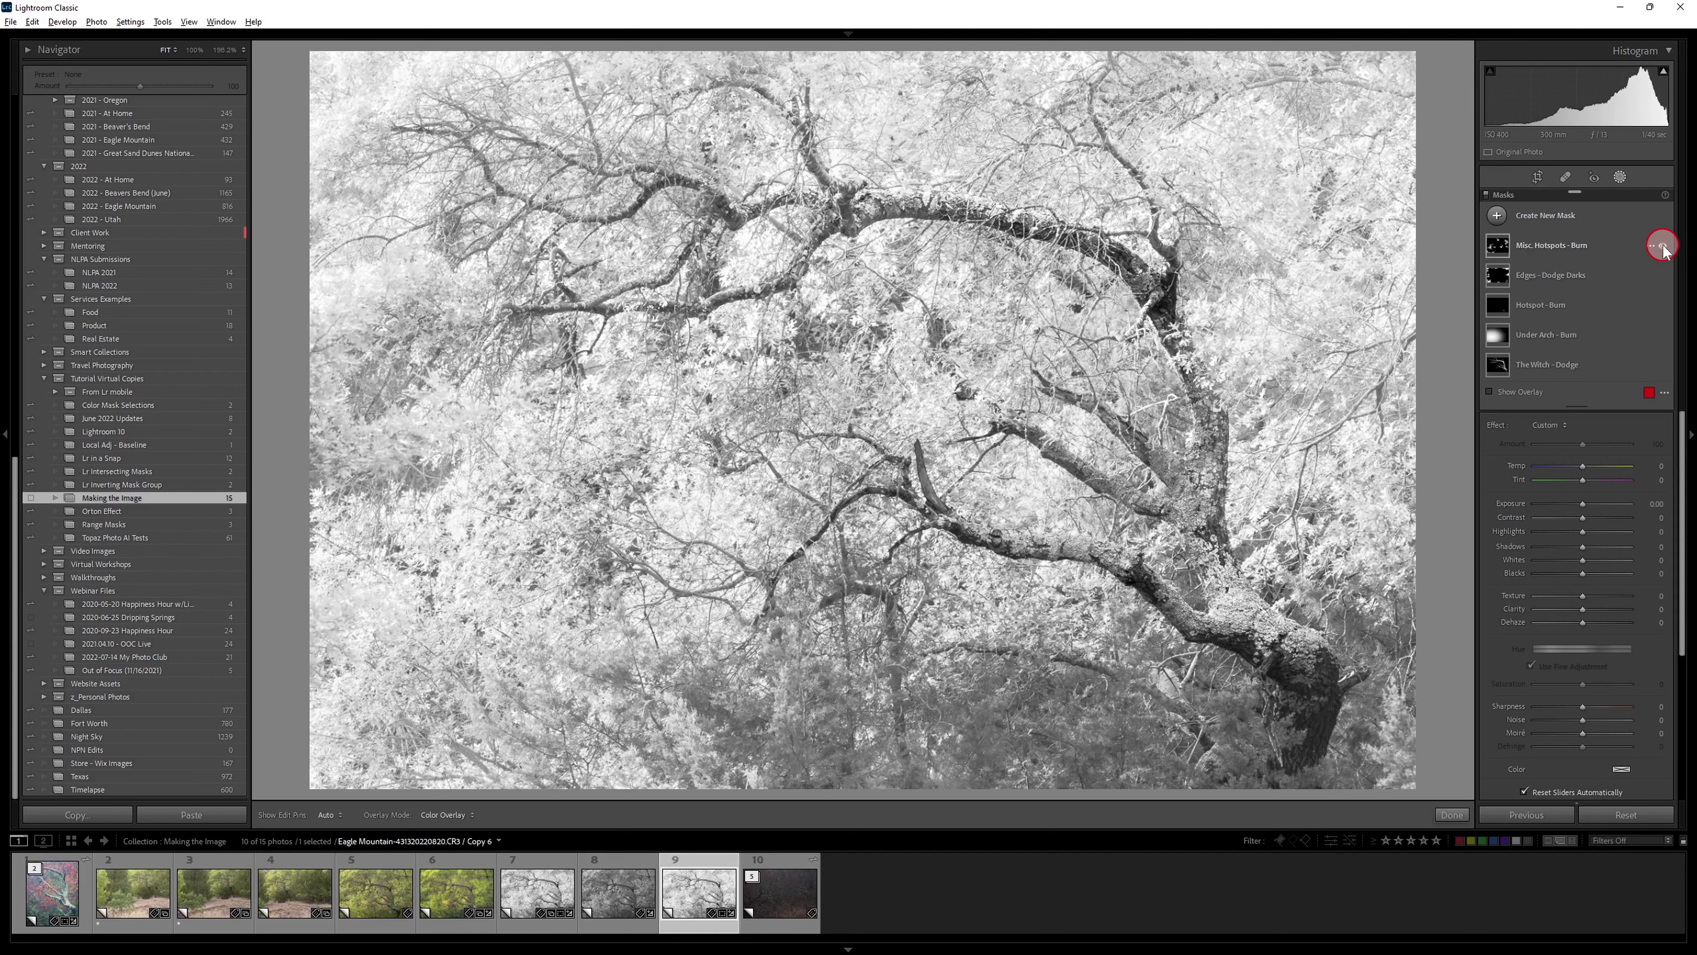
{"action": "left_click", "coordinate": [1663, 246]}
{"action": "left_click", "coordinate": [1662, 246]}
{"action": "left_click", "coordinate": [1663, 246]}
{"action": "left_click", "coordinate": [1663, 246]}
{"action": "left_click", "coordinate": [1663, 246]}
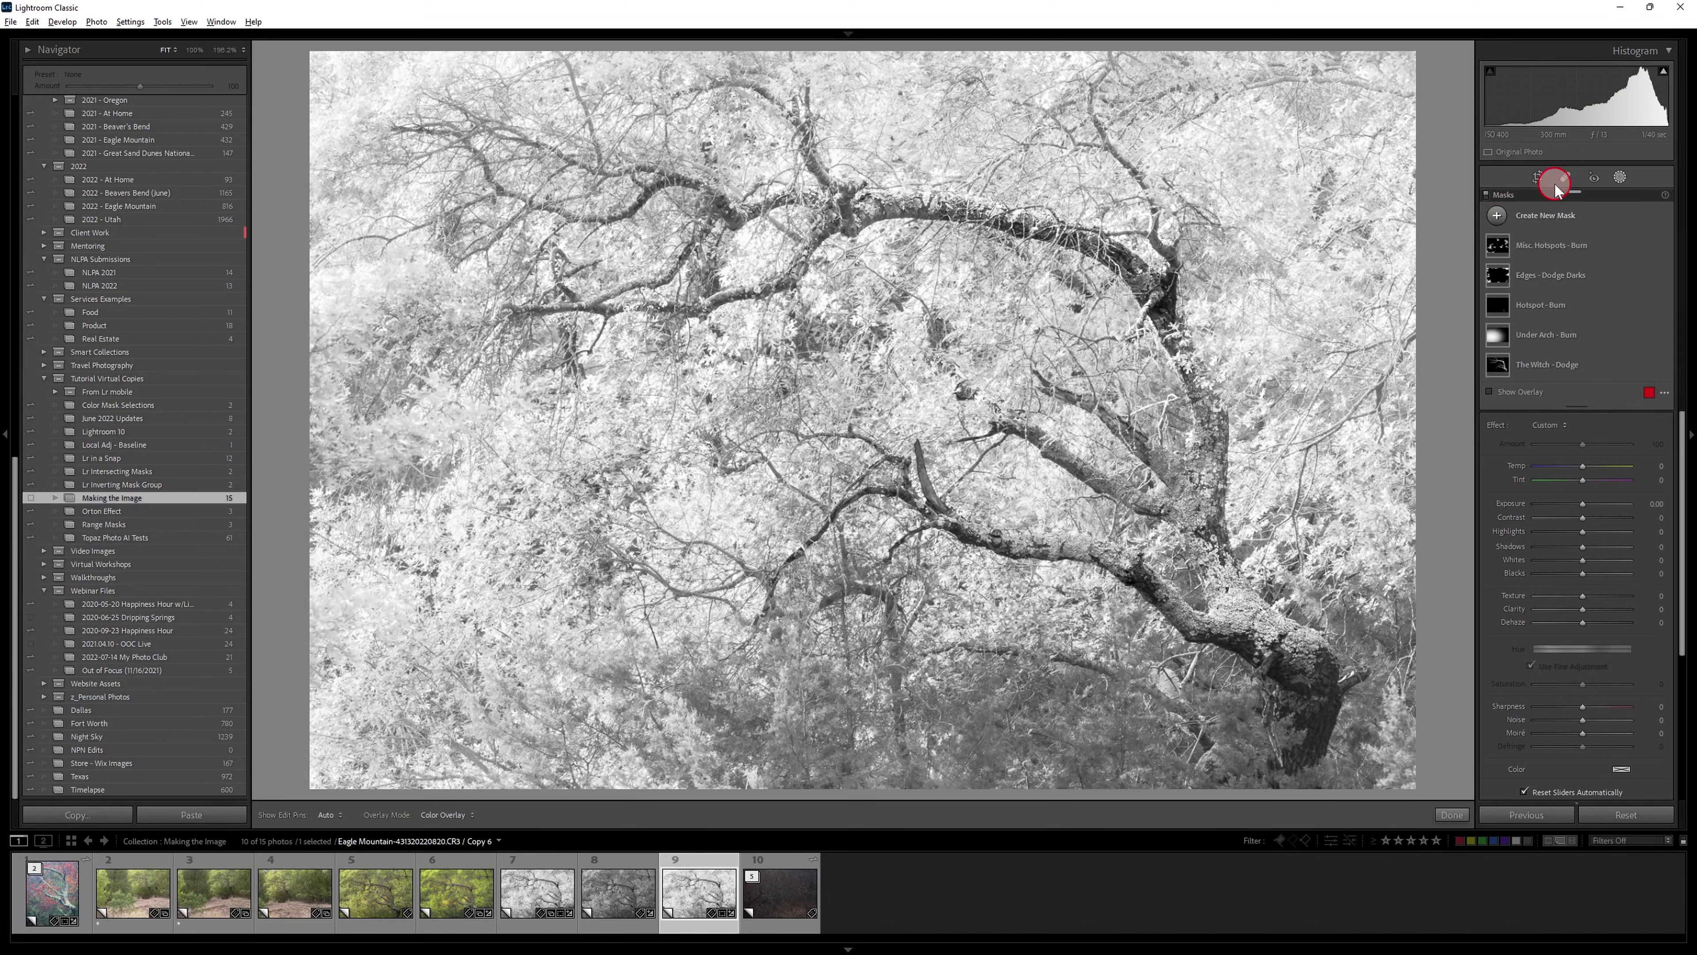
Close masking and enable Copy 6's Effects adjustments, comparing the photo with and without the Highlight Priority post-crop vignette
{"action": "left_click", "coordinate": [1621, 175]}
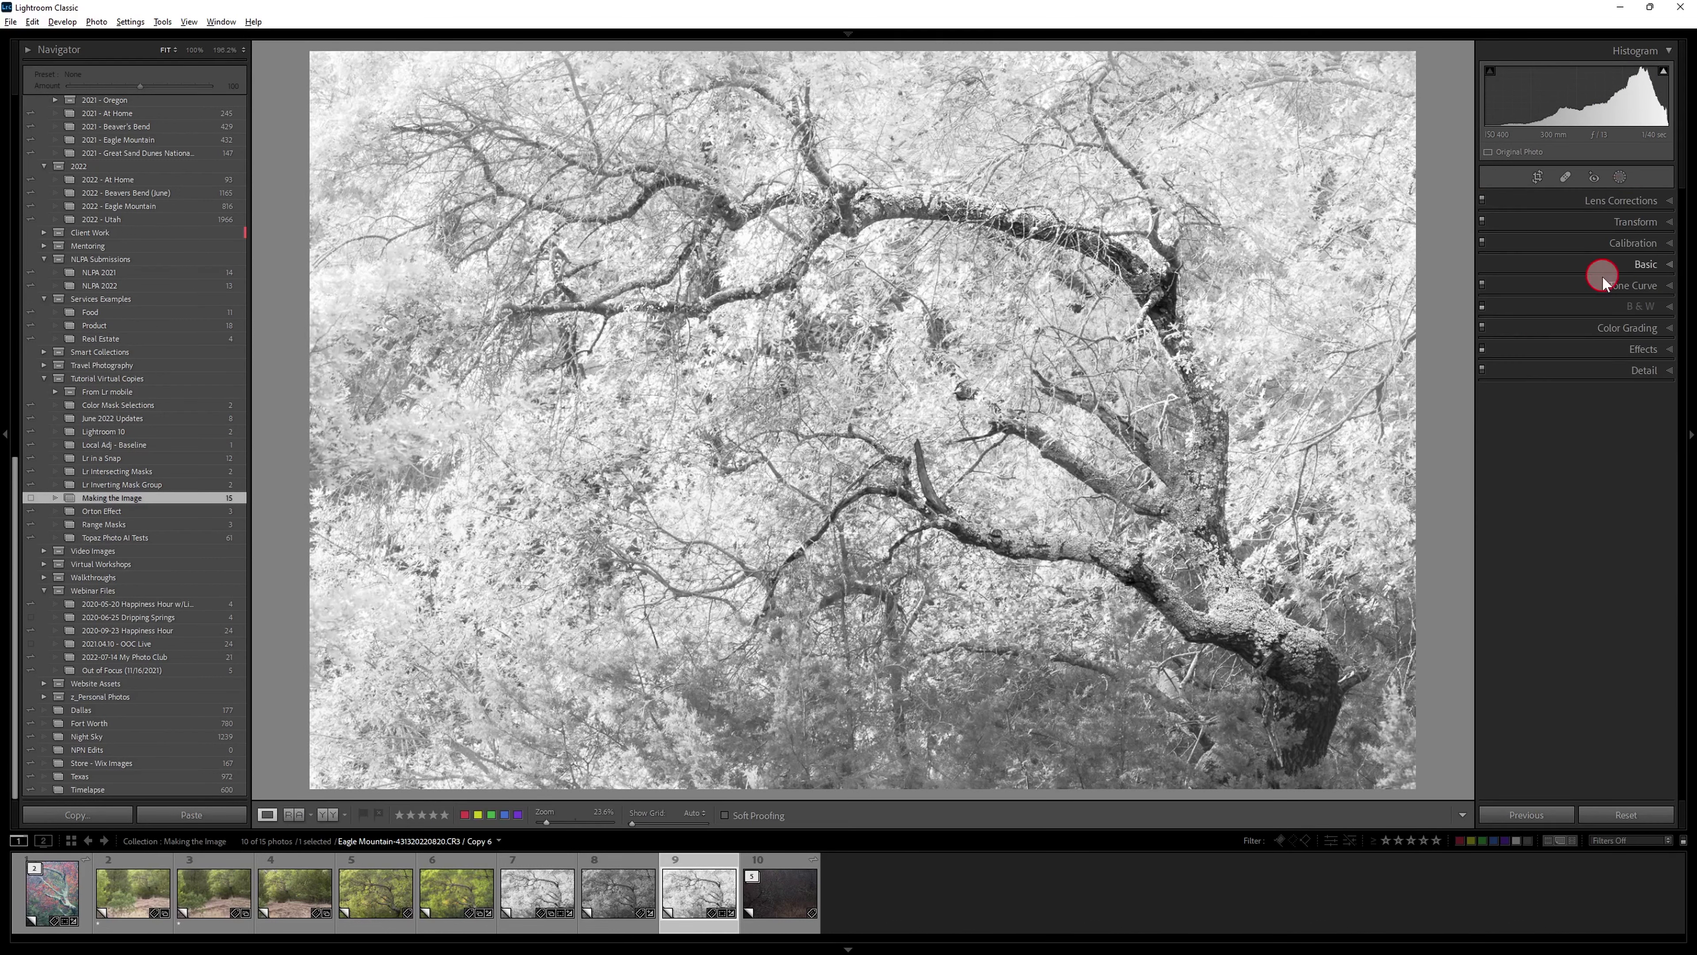
{"action": "left_click", "coordinate": [1584, 351]}
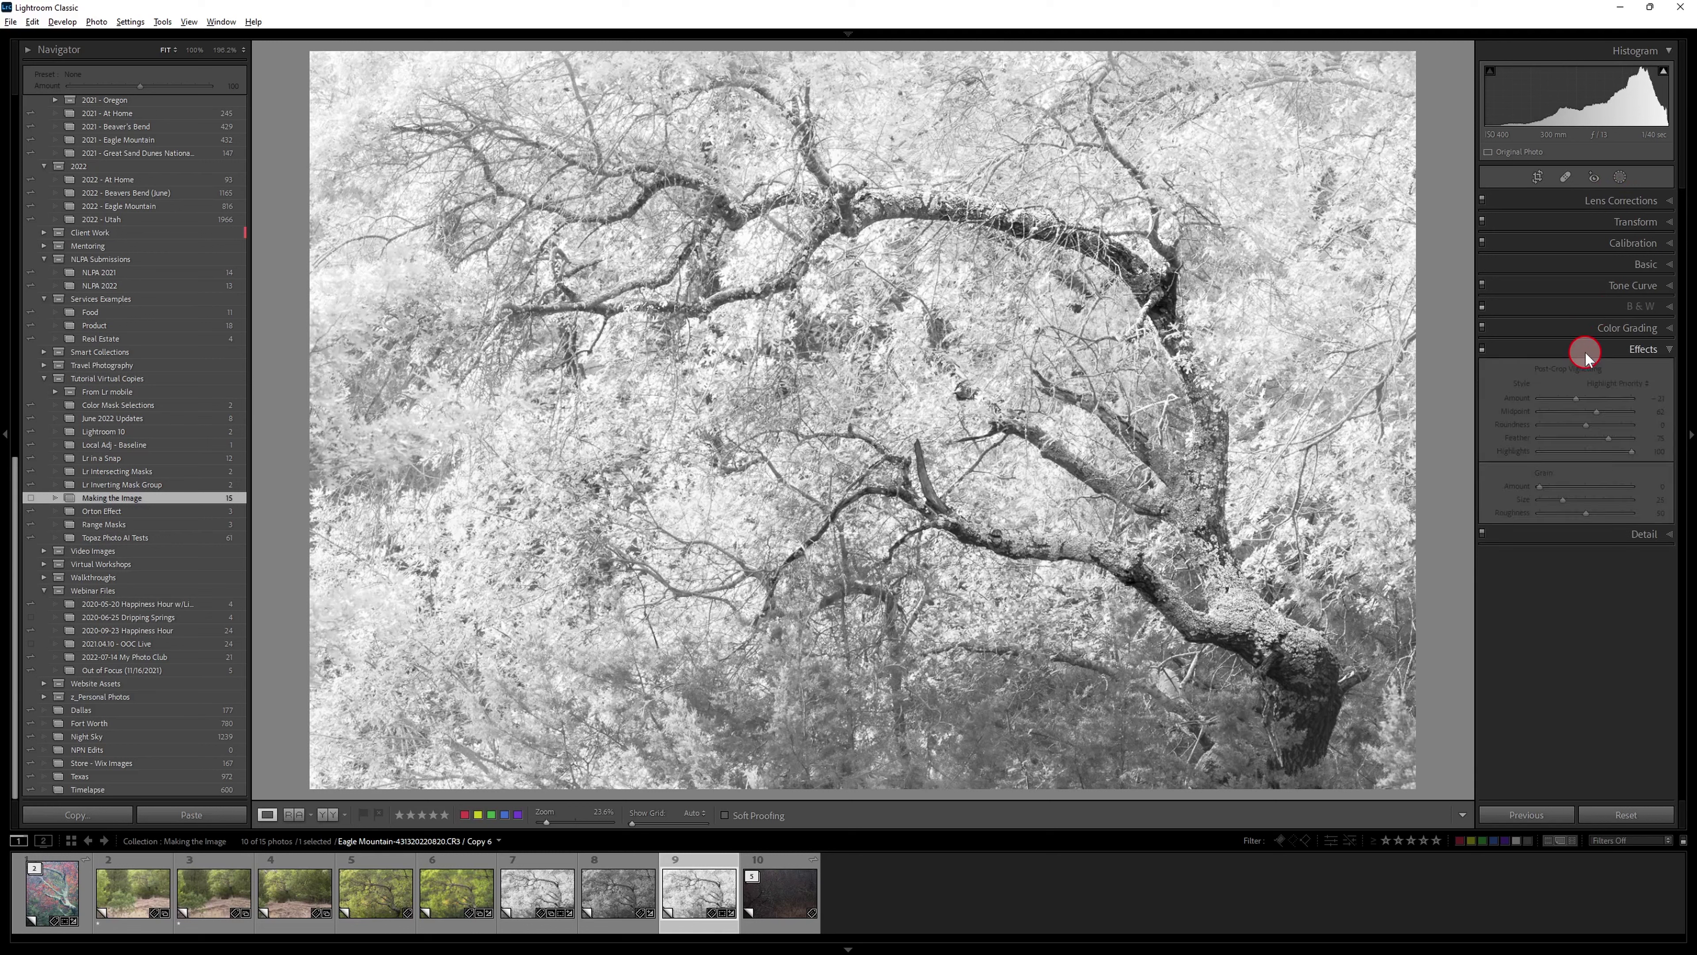
{"action": "left_click", "coordinate": [1482, 348]}
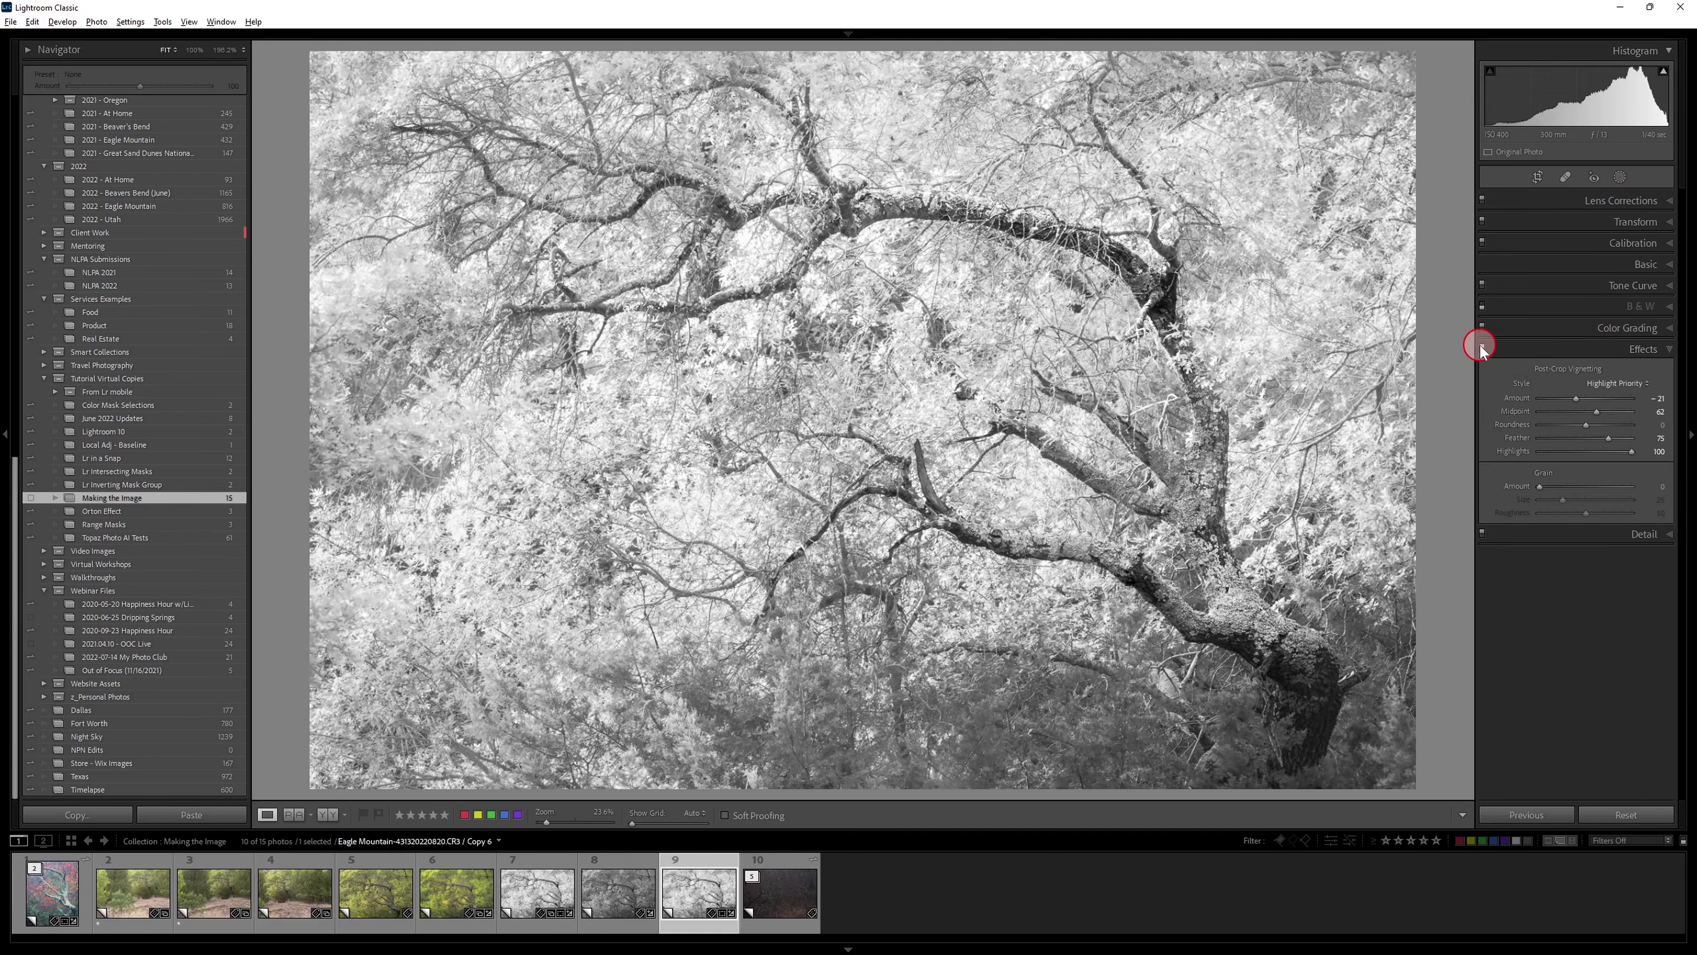
{"action": "left_click", "coordinate": [1481, 348]}
{"action": "left_click", "coordinate": [1482, 348]}
{"action": "left_click", "coordinate": [1481, 348]}
{"action": "left_click", "coordinate": [1482, 349]}
{"action": "left_click", "coordinate": [1482, 349]}
{"action": "left_click", "coordinate": [1482, 348]}
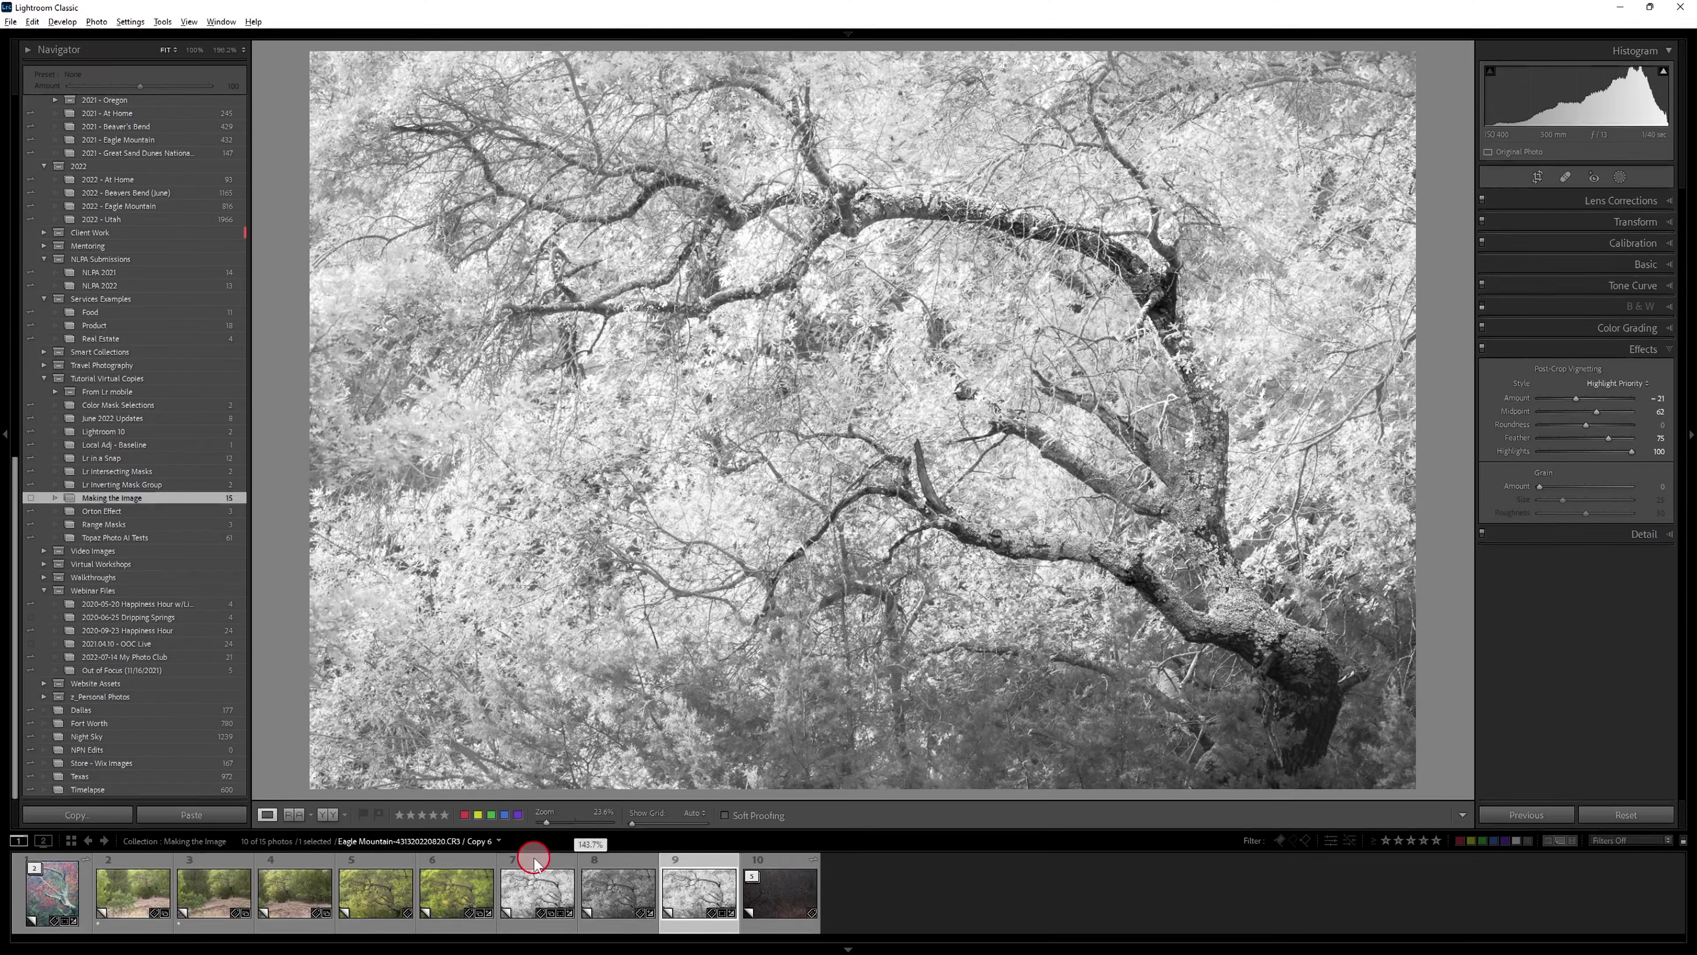
View the color version Copy 4 and the black-and-white version Copy 3 to compare the editing stages
{"action": "left_click", "coordinate": [464, 895]}
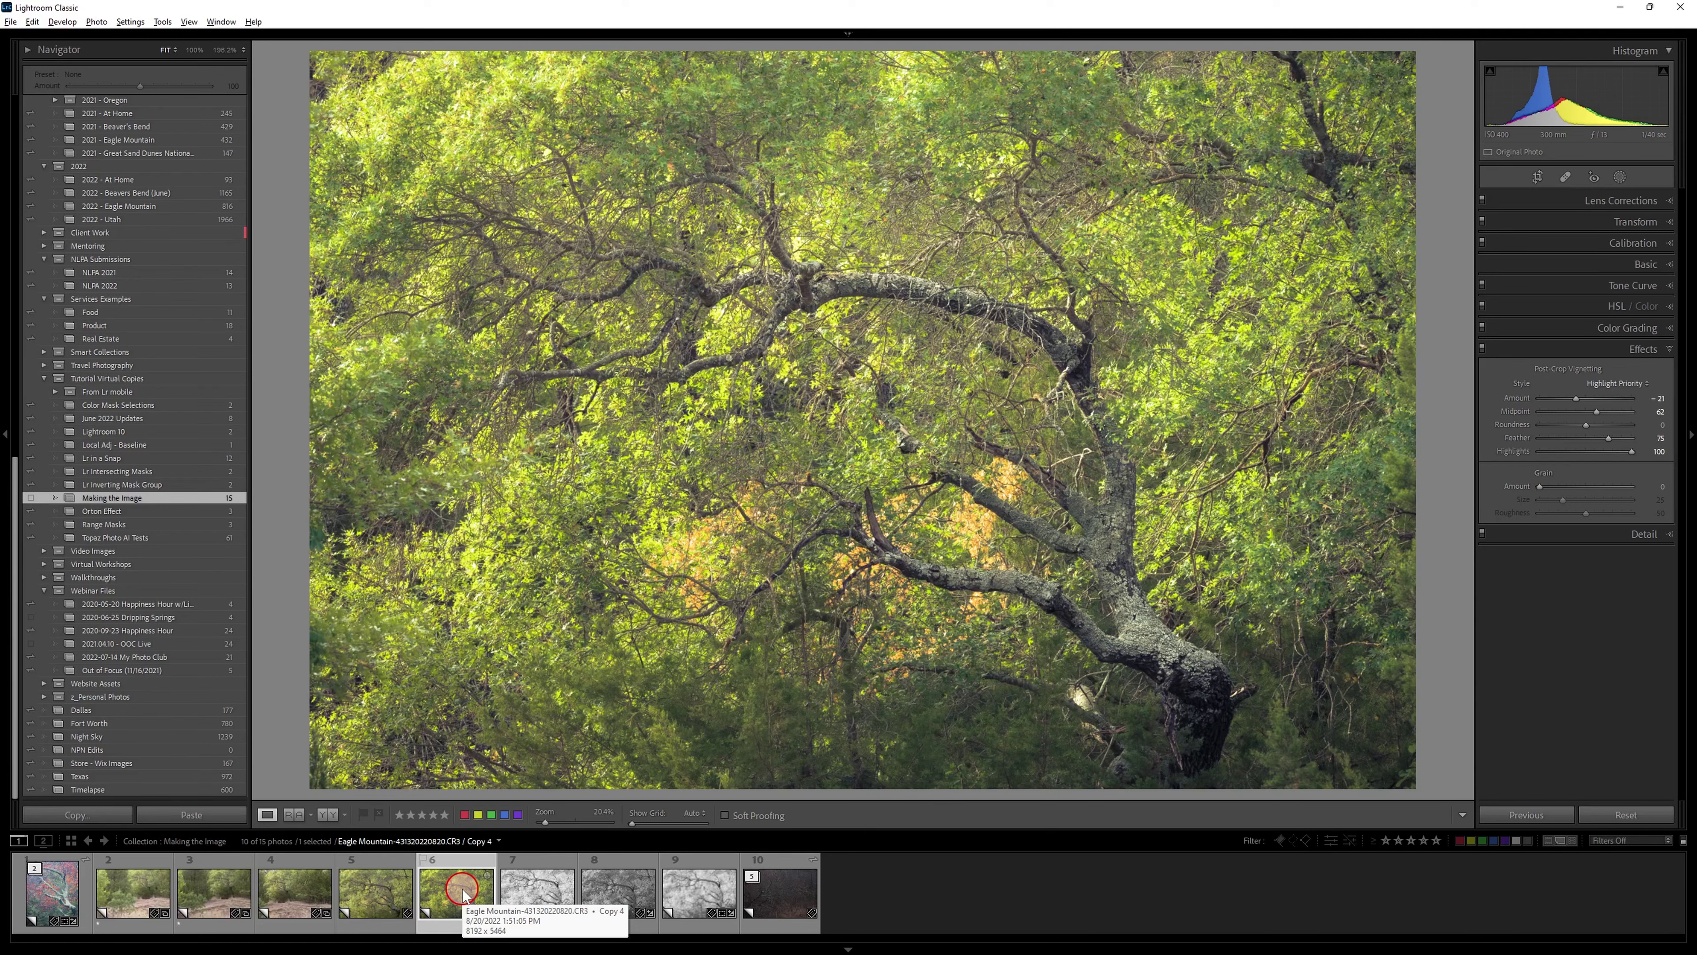
{"action": "left_click", "coordinate": [533, 886]}
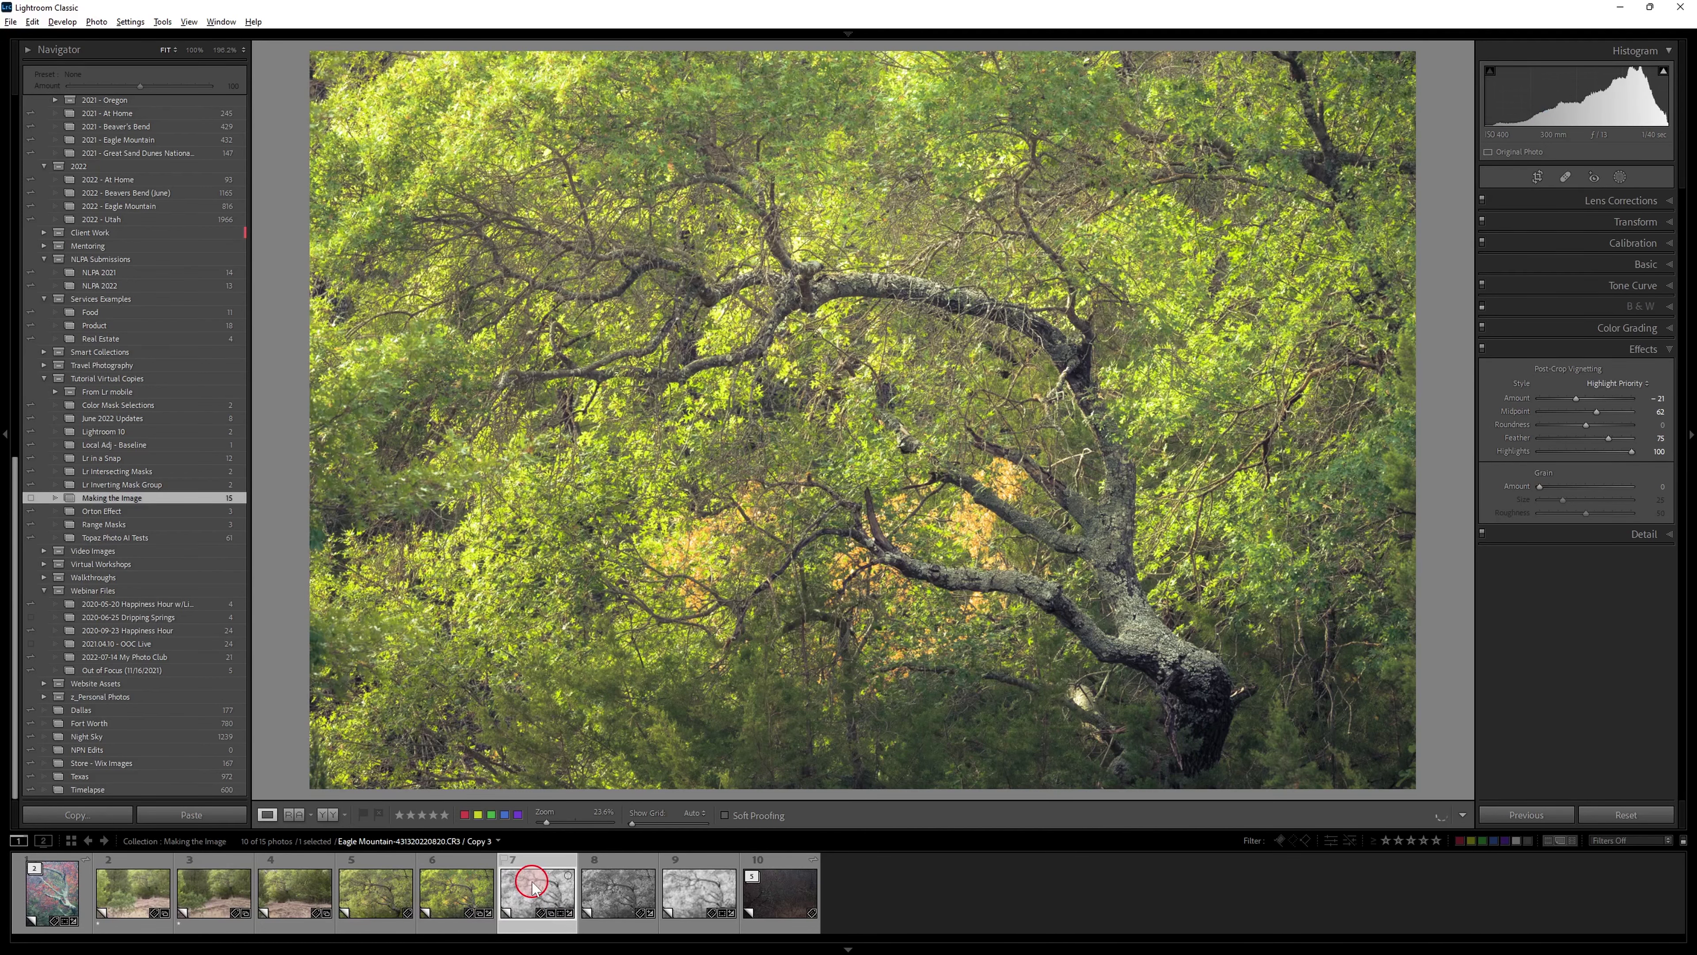